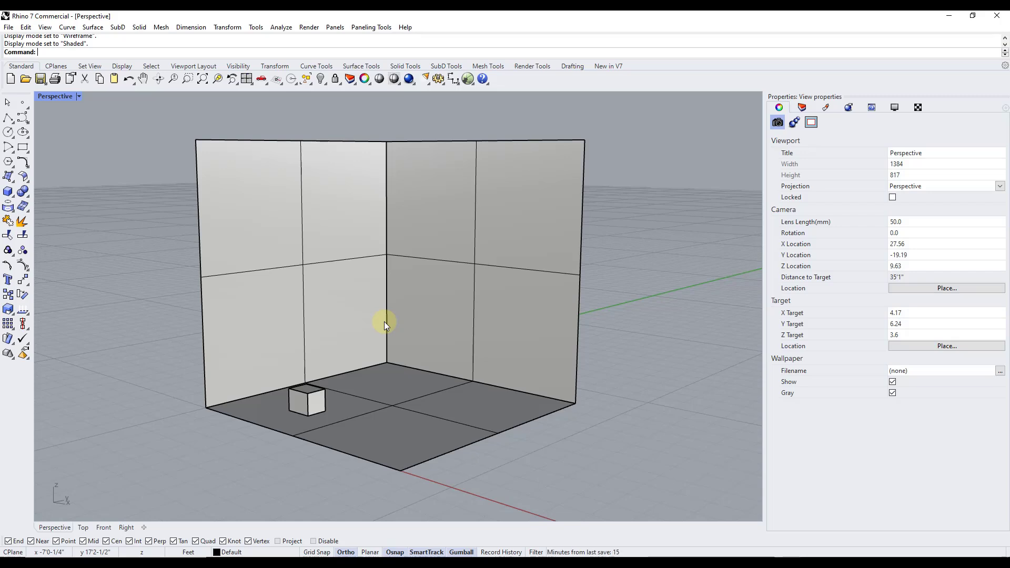
Switch the Perspective viewport to Wireframe display and return it to Shaded to compare the two modes.
right_click_drag(526, 340, 389, 360)
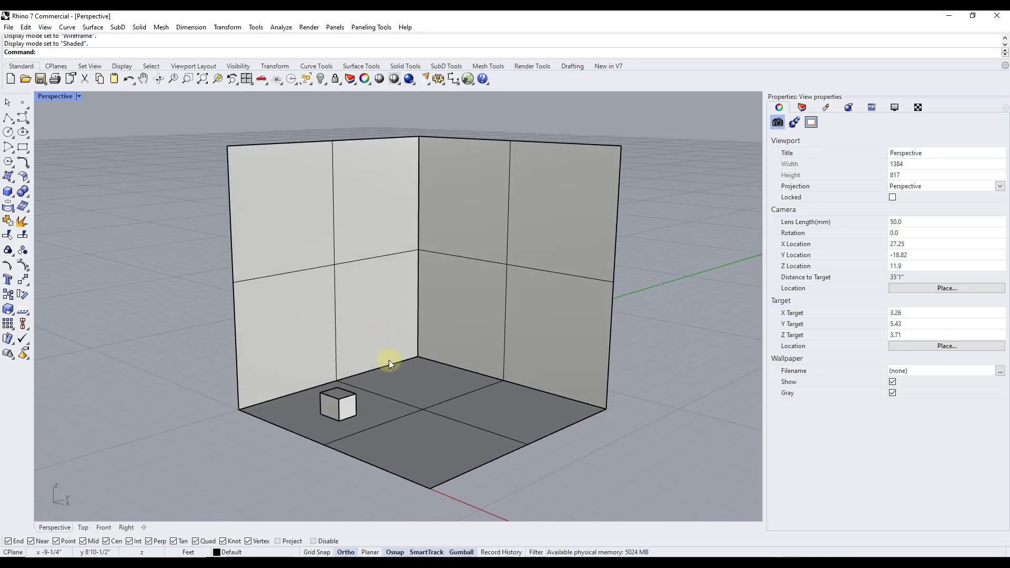
left_click(80, 96)
left_click(62, 134)
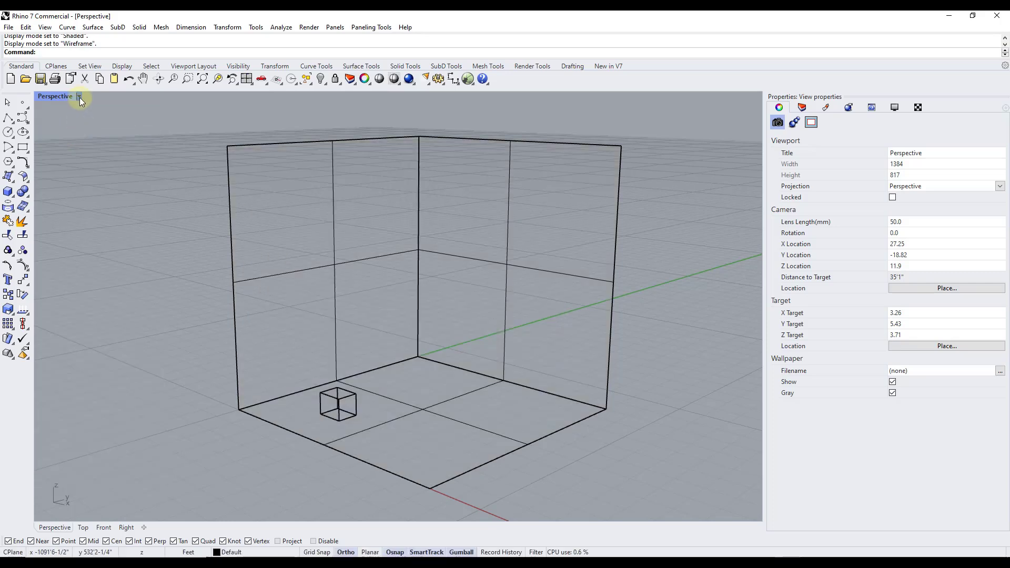
left_click(79, 97)
left_click(62, 146)
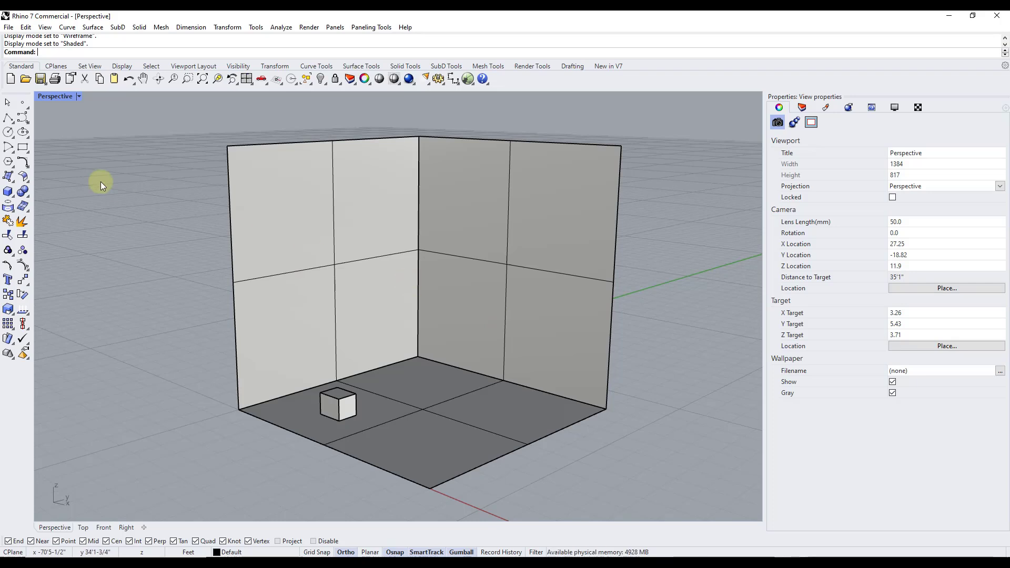
Set the Perspective viewport to Rendered display and give the small cube a red Custom material with 0% reflectivity.
left_click(79, 96)
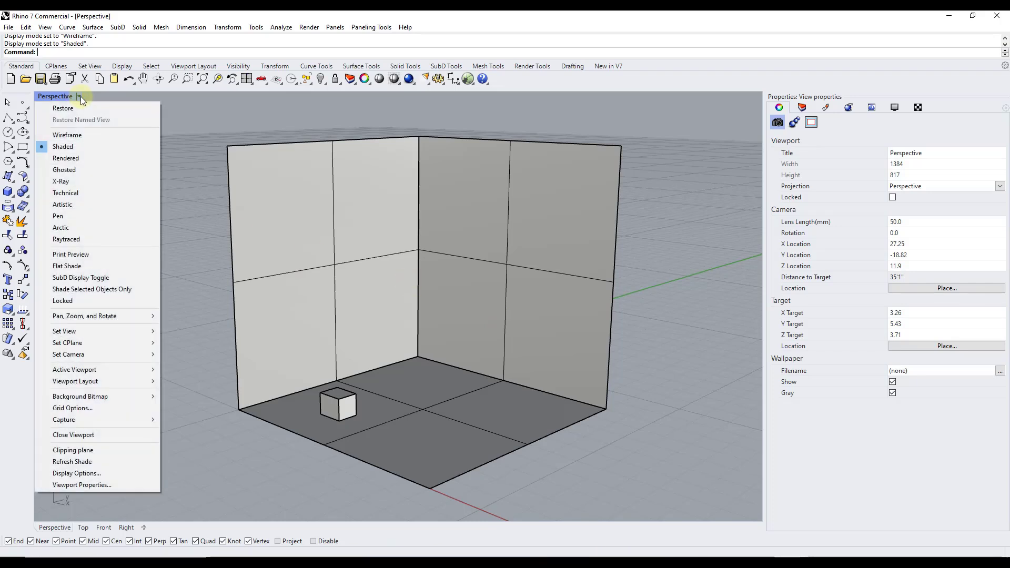
left_click(80, 159)
left_click(340, 414)
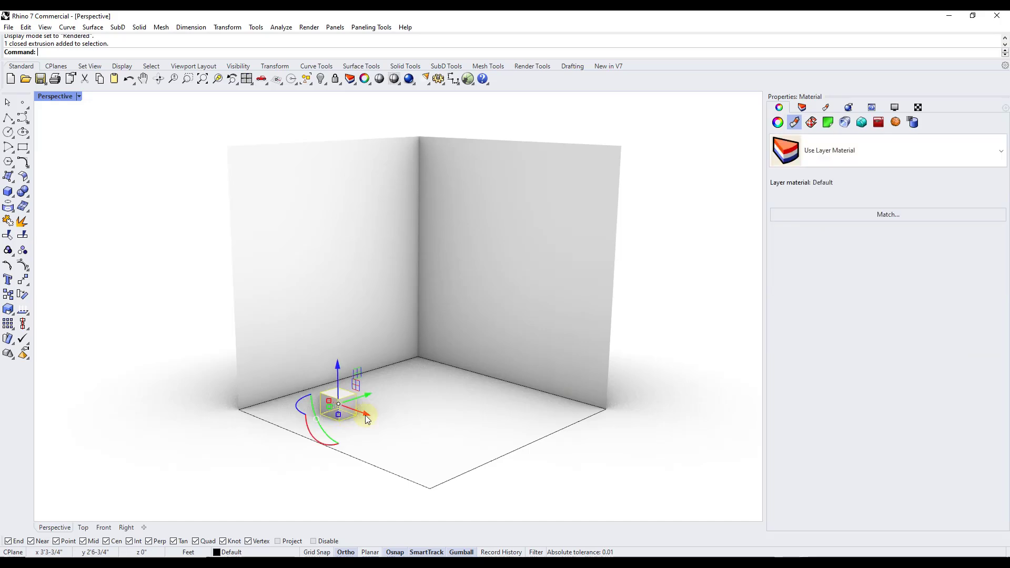
left_click(821, 154)
left_click(807, 285)
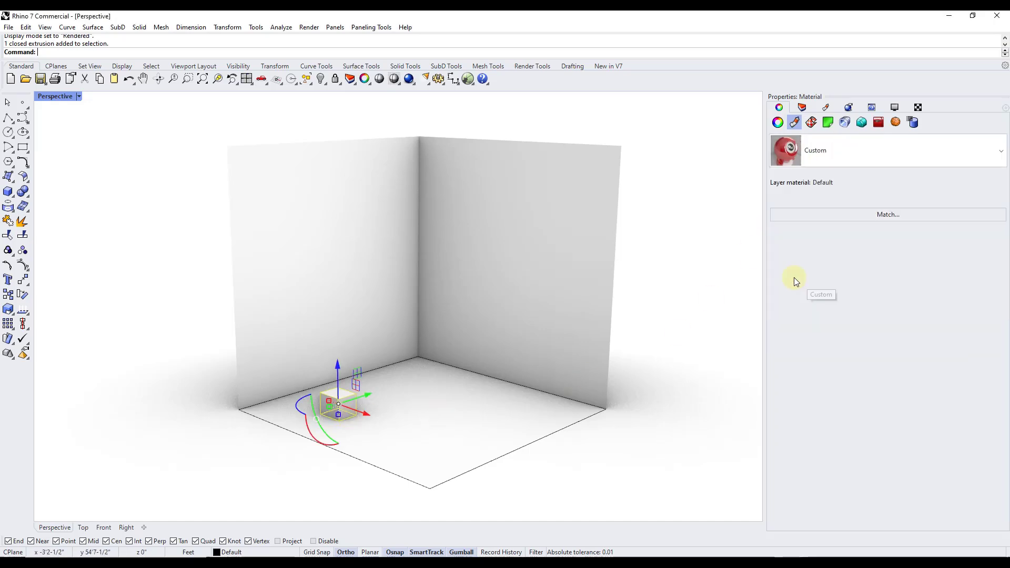
scroll(327, 425, "up", 5)
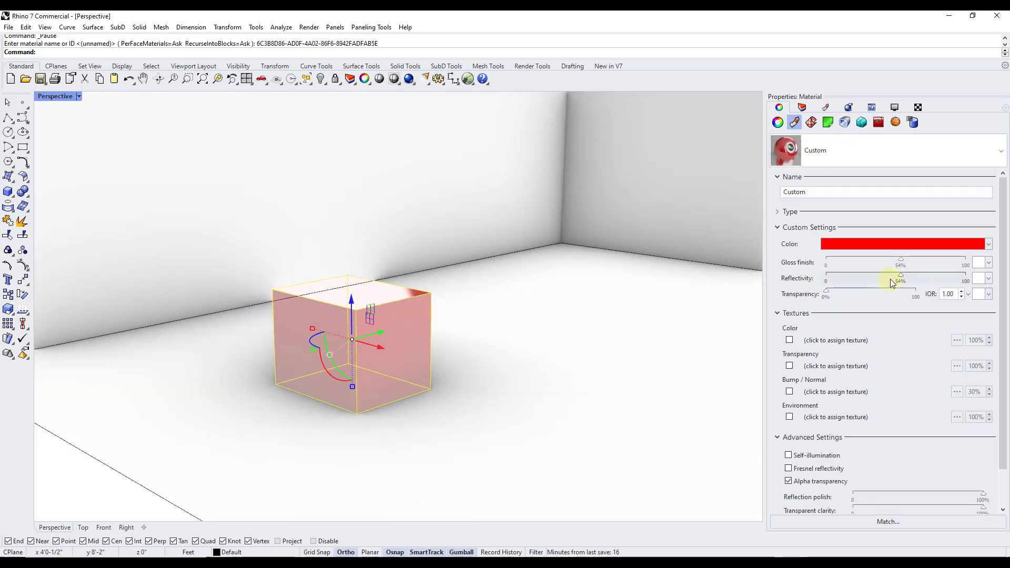
left_click_drag(899, 274, 826, 274)
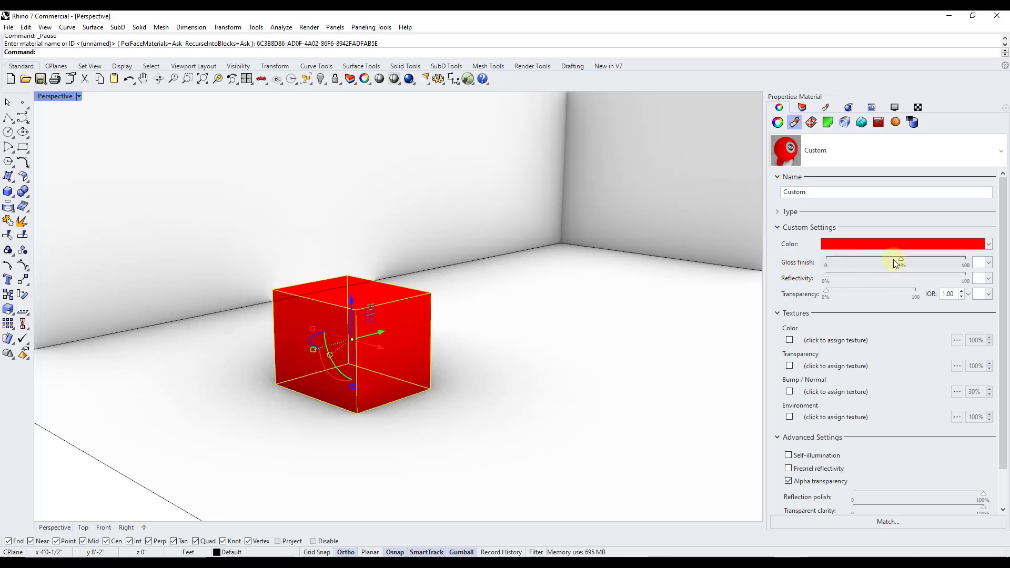
Compare the cube's material in Shaded and Rendered display, ending in Rendered and examining the cube's shading and surroundings.
left_click(79, 96)
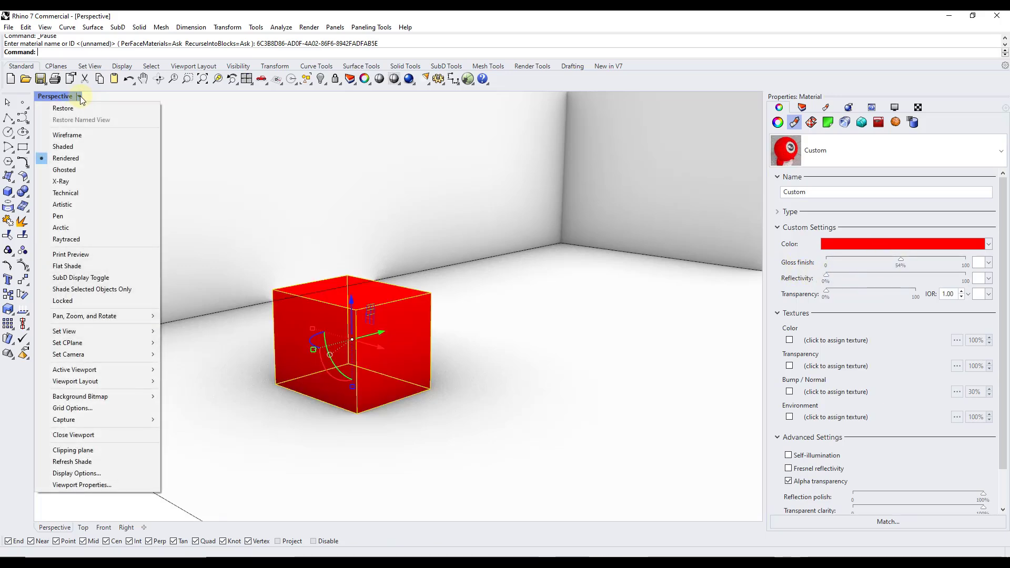
left_click(86, 146)
scroll(279, 257, "down", 5)
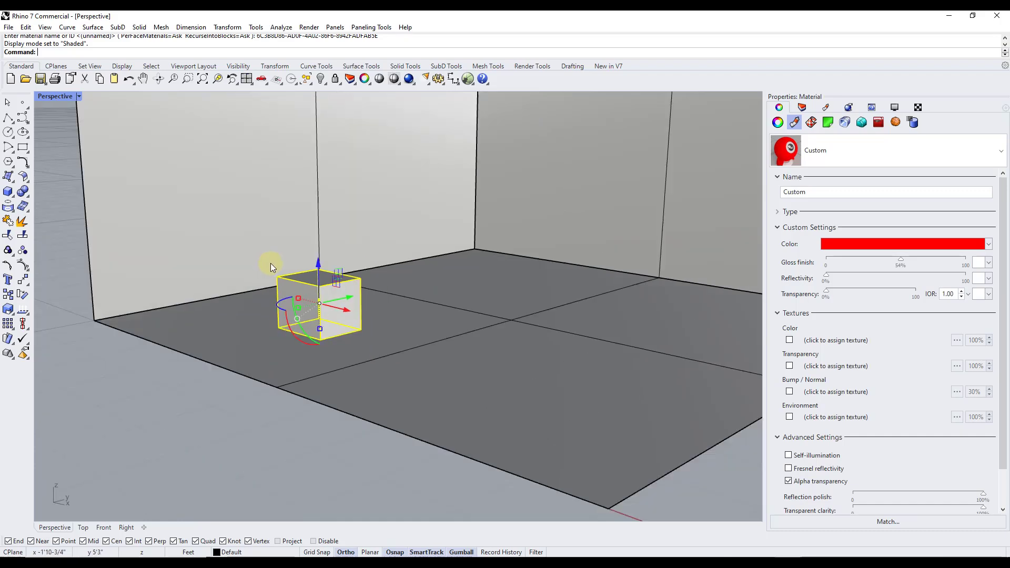
right_click_drag(270, 263, 409, 130)
scroll(409, 130, "up", 2)
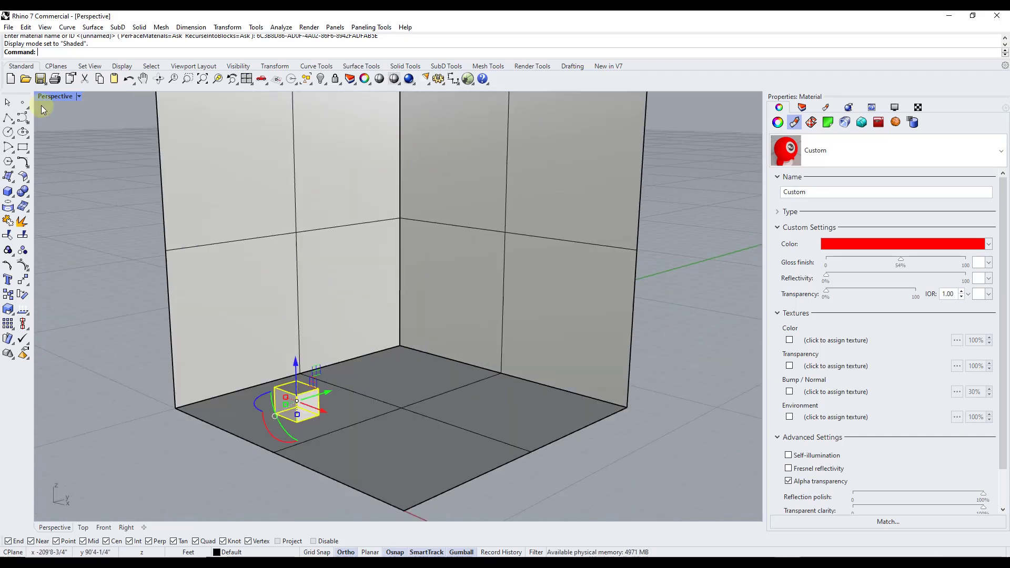
left_click(79, 96)
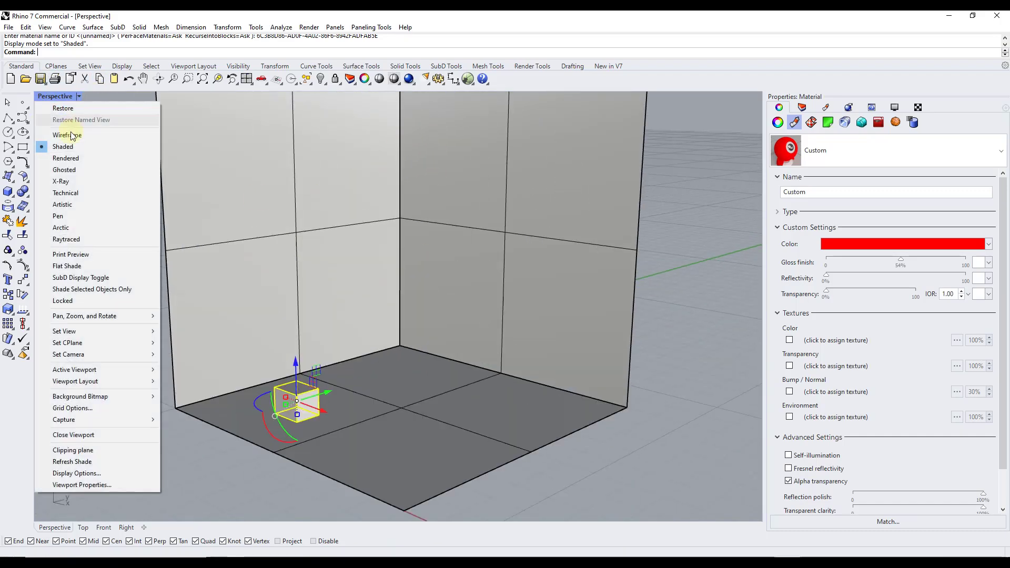
left_click(68, 157)
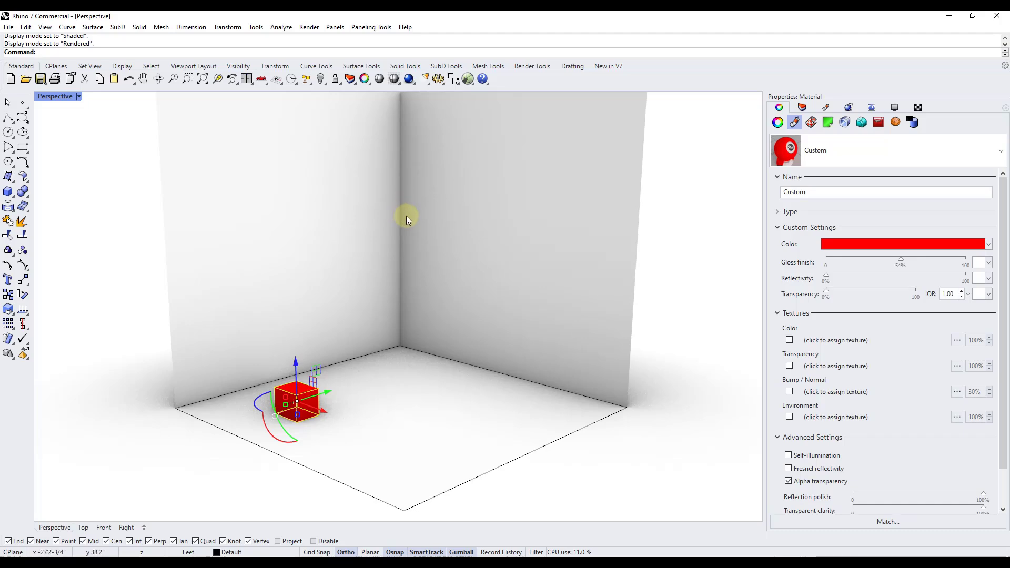
scroll(296, 413, "up", 10)
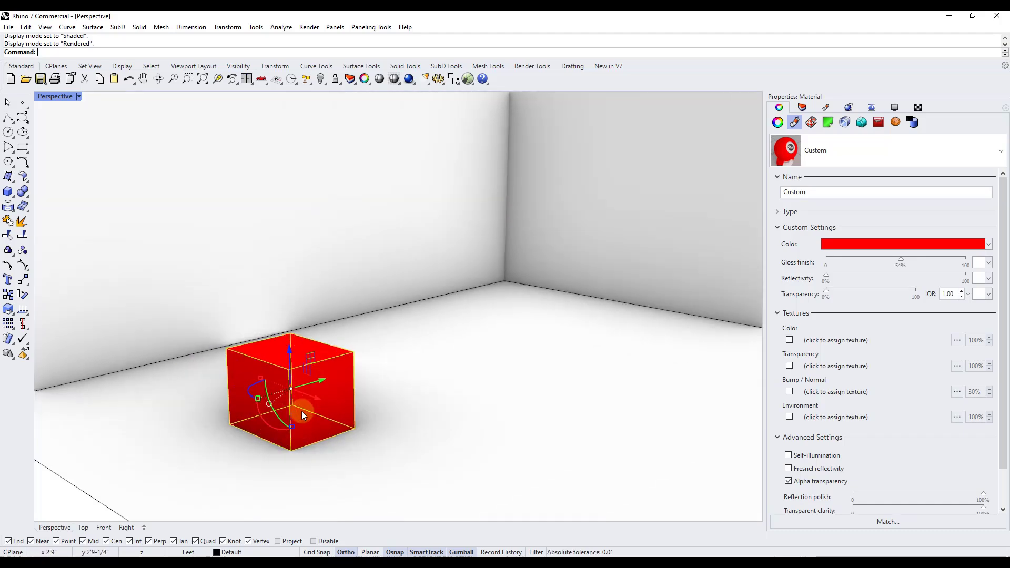
right_click_drag(233, 400, 475, 367)
scroll(327, 398, "down", 5)
scroll(470, 368, "up", 2)
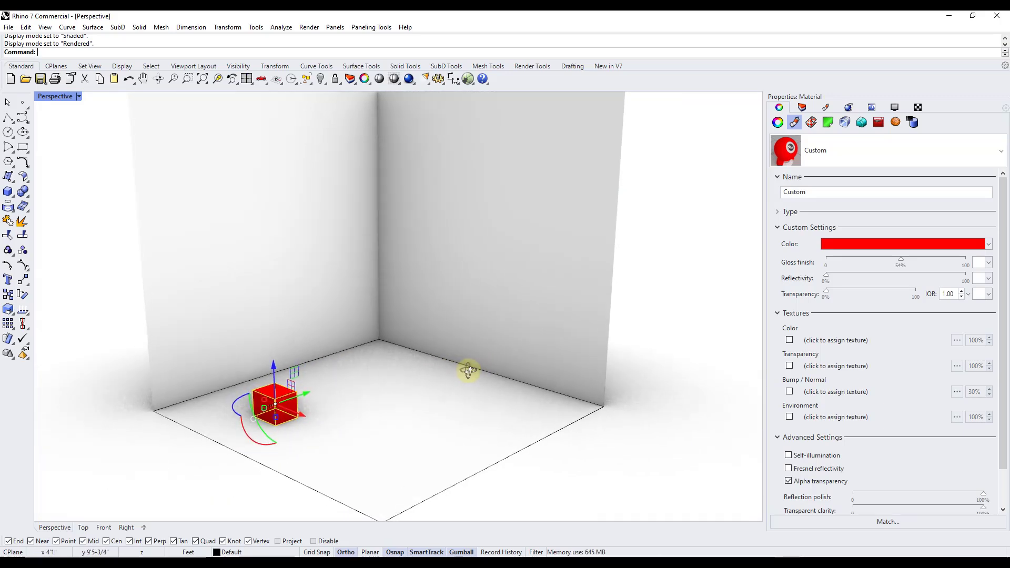
Switch the Perspective viewport to Raytraced display and examine the light and colour around the cube from near and far.
left_click(78, 96)
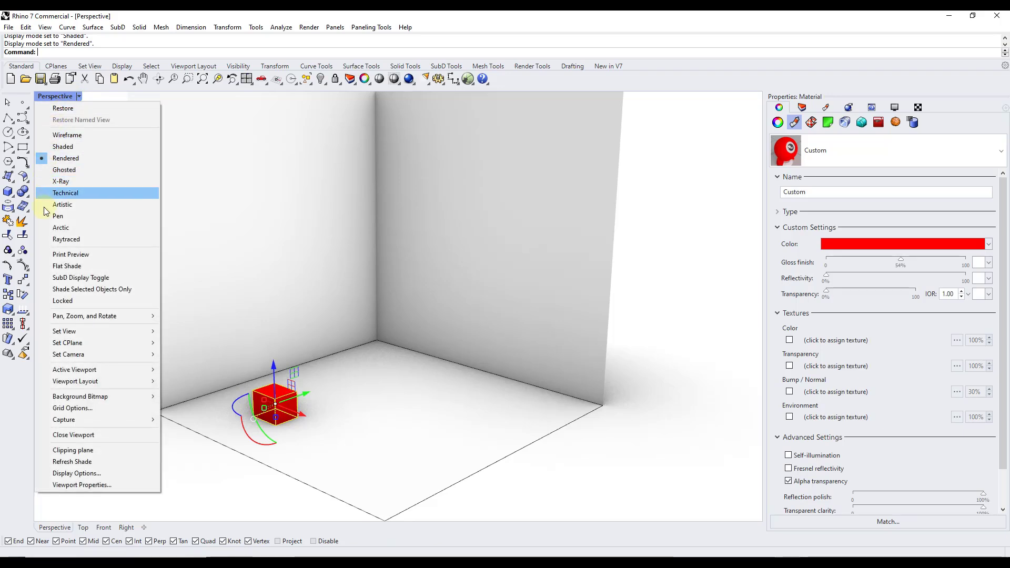
left_click(67, 240)
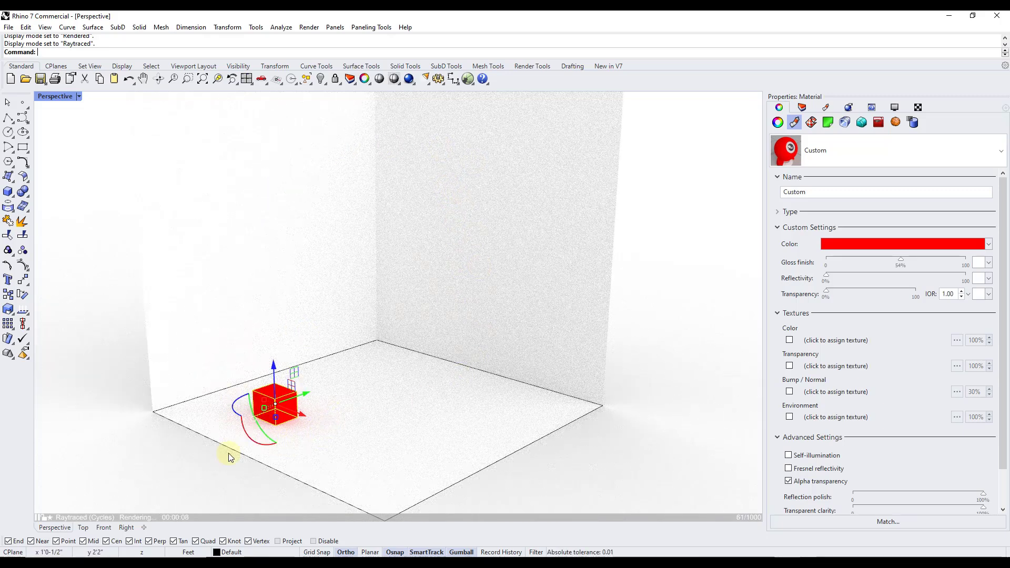
scroll(278, 429, "up", 2)
scroll(287, 438, "up", 6)
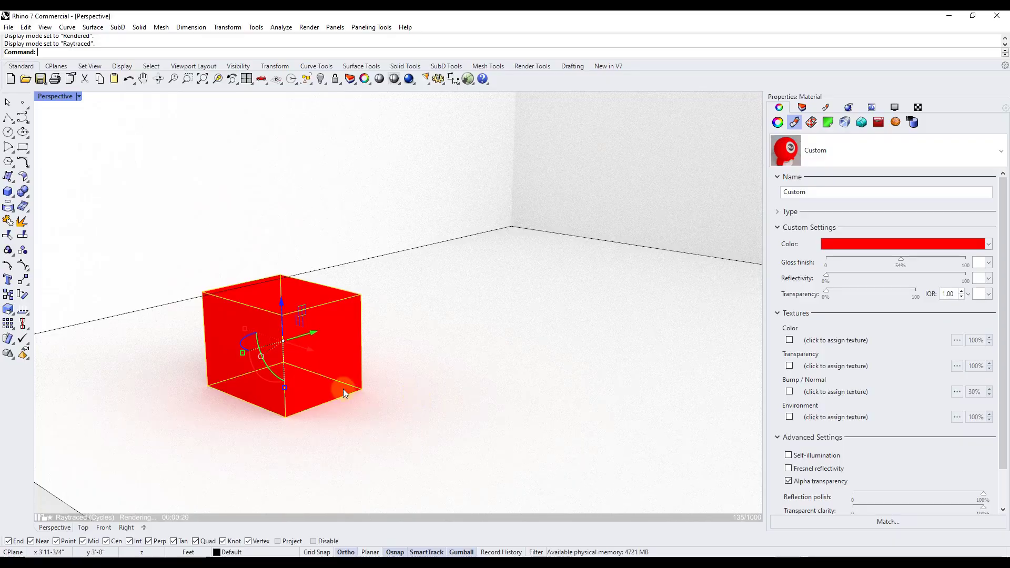
scroll(345, 393, "down", 1)
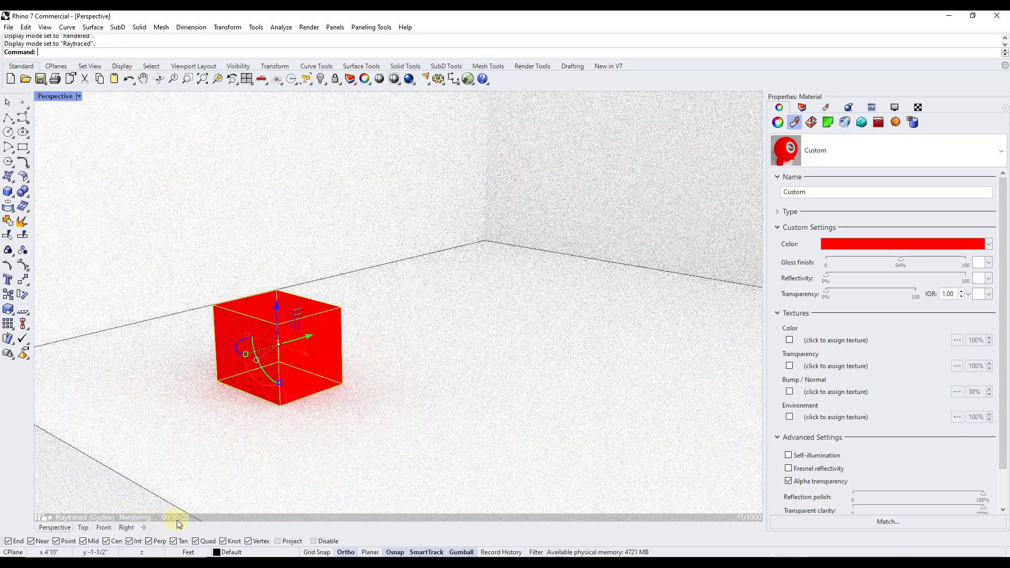
scroll(190, 327, "down", 3)
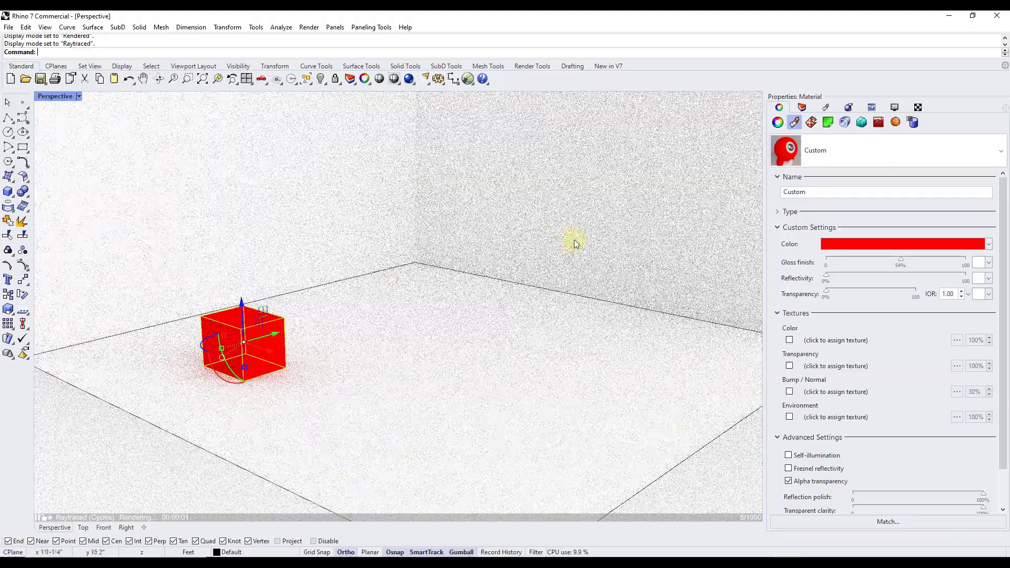
scroll(568, 263, "up", 2)
scroll(371, 445, "down", 3)
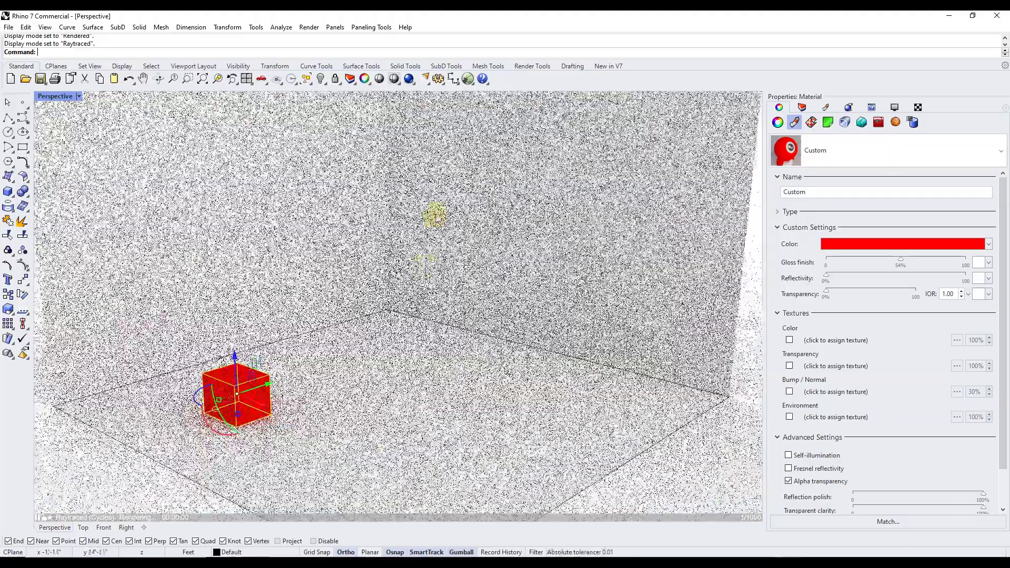
scroll(402, 237, "down", 2)
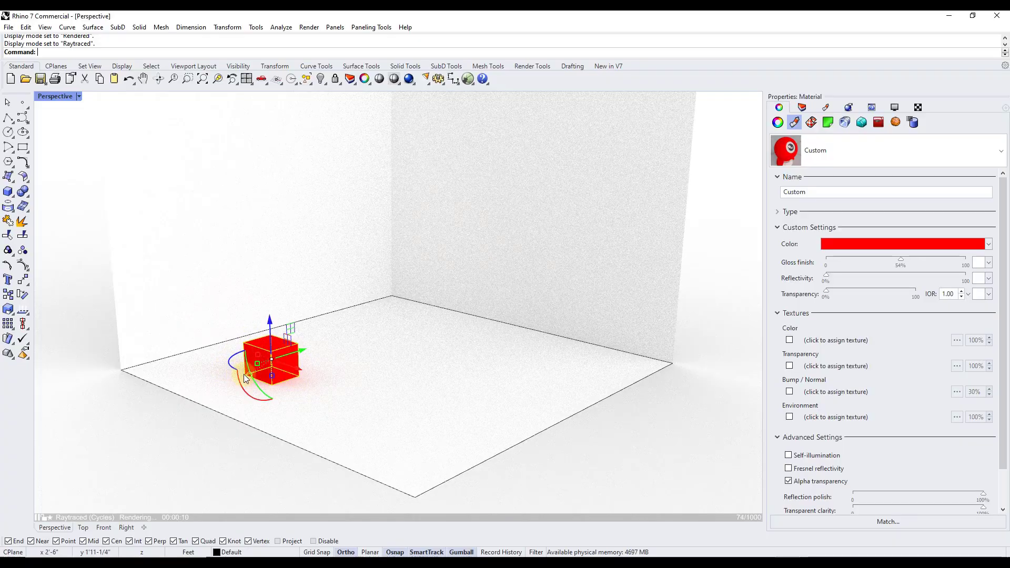
scroll(258, 374, "up", 5)
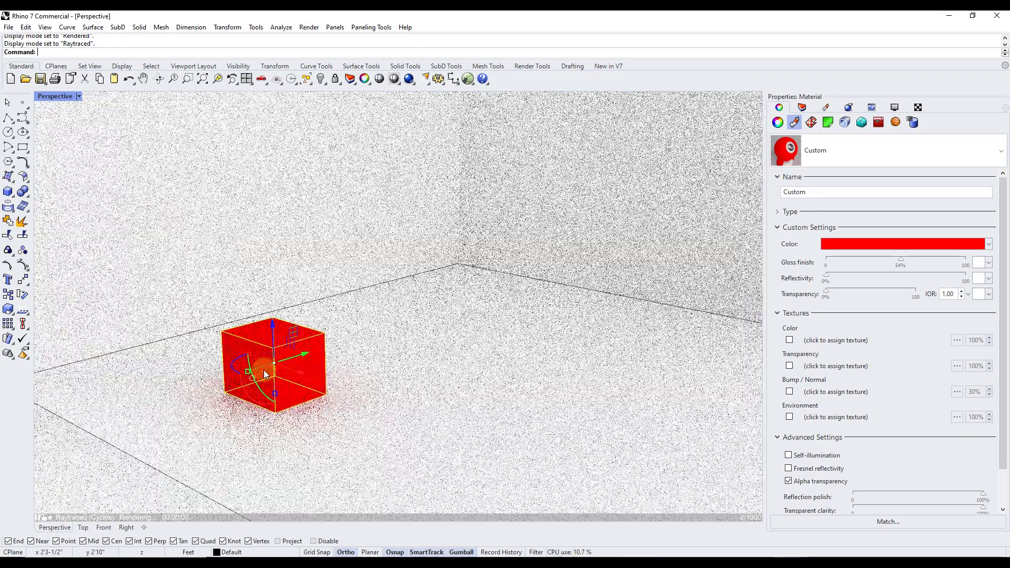
scroll(269, 371, "up", 2)
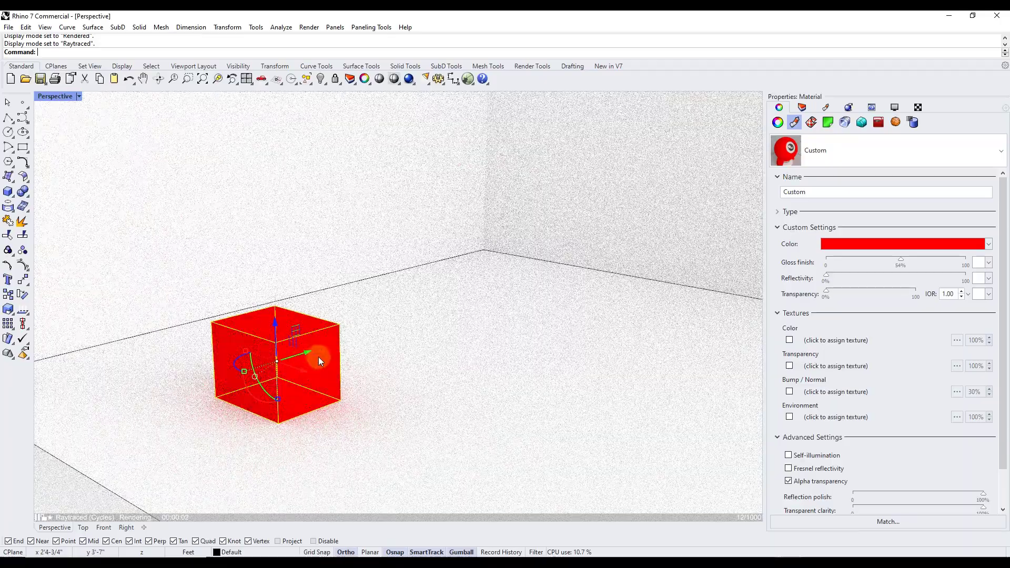
scroll(319, 361, "down", 3)
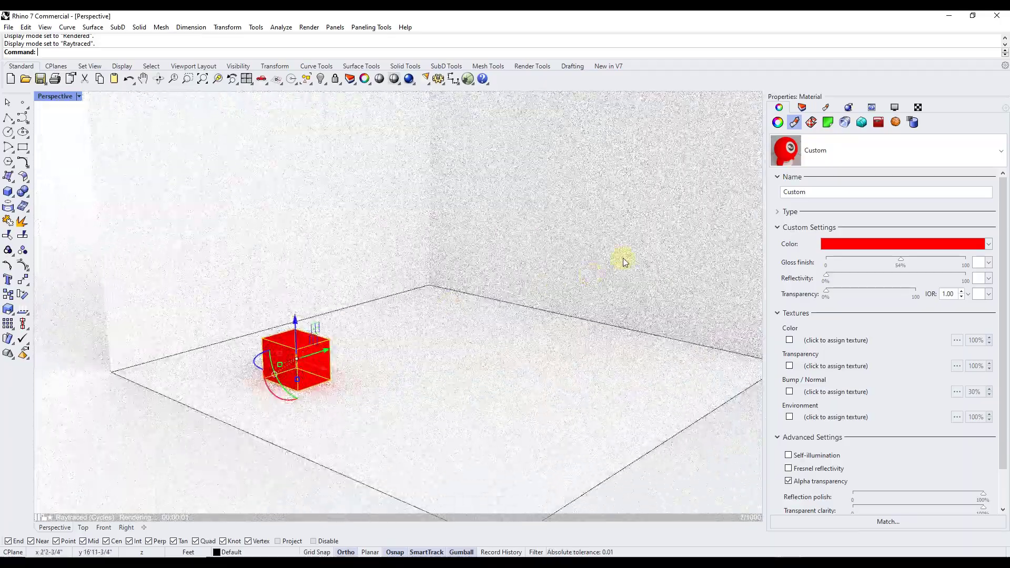
scroll(654, 248, "up", 2)
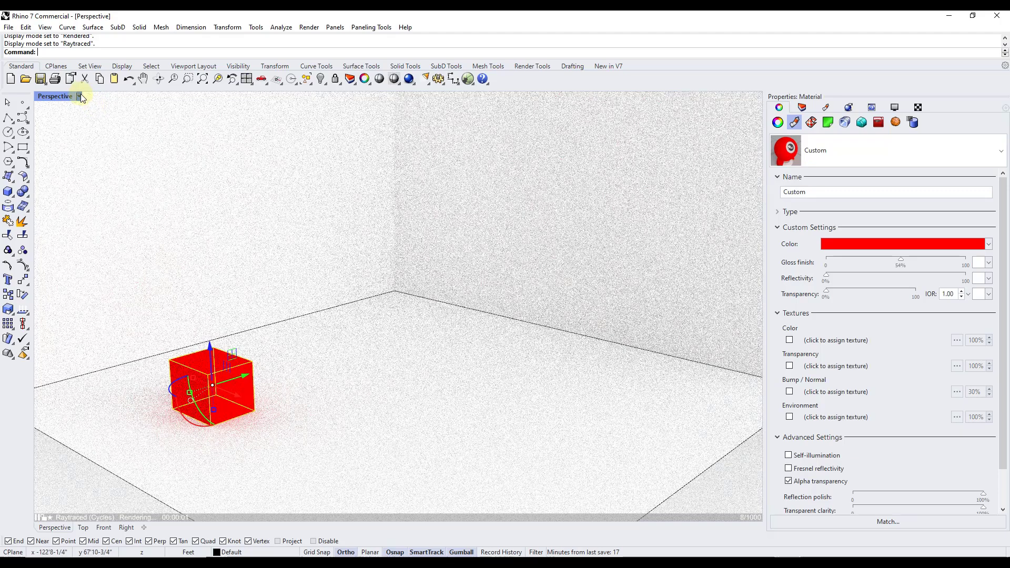
Return the Perspective viewport to Rendered display and render the current view with Rhino Render.
left_click(78, 95)
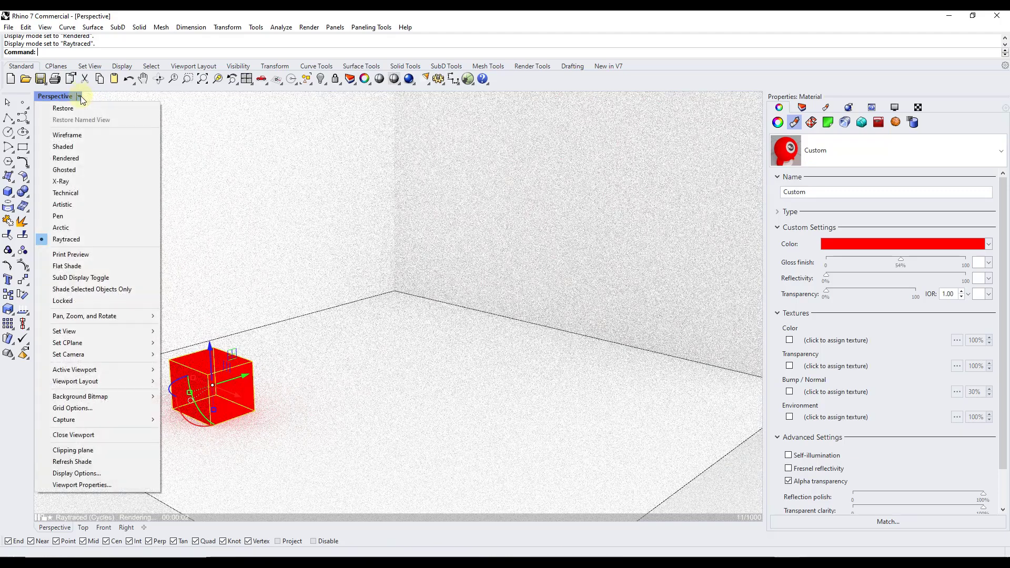
left_click(65, 158)
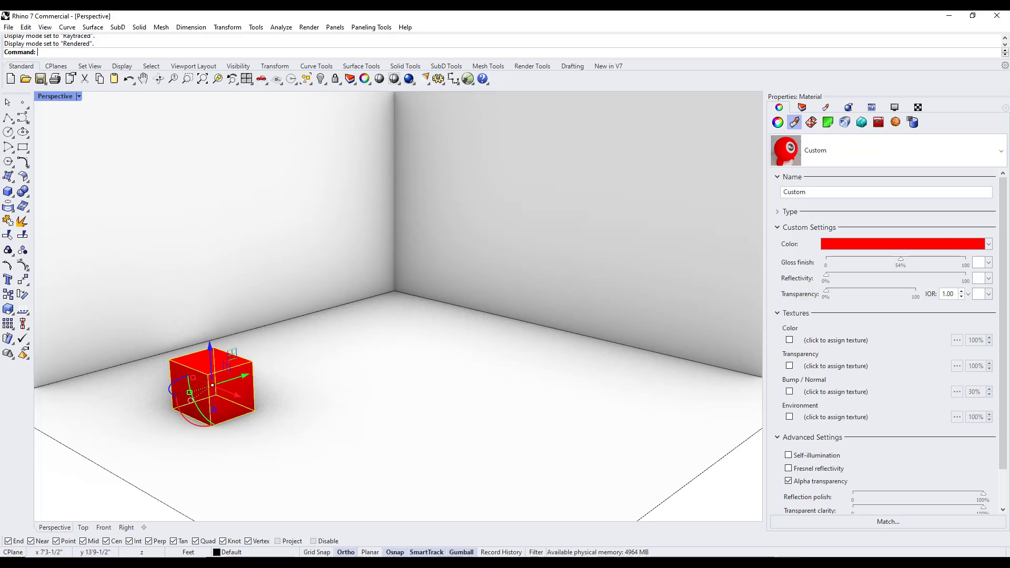
left_click(532, 66)
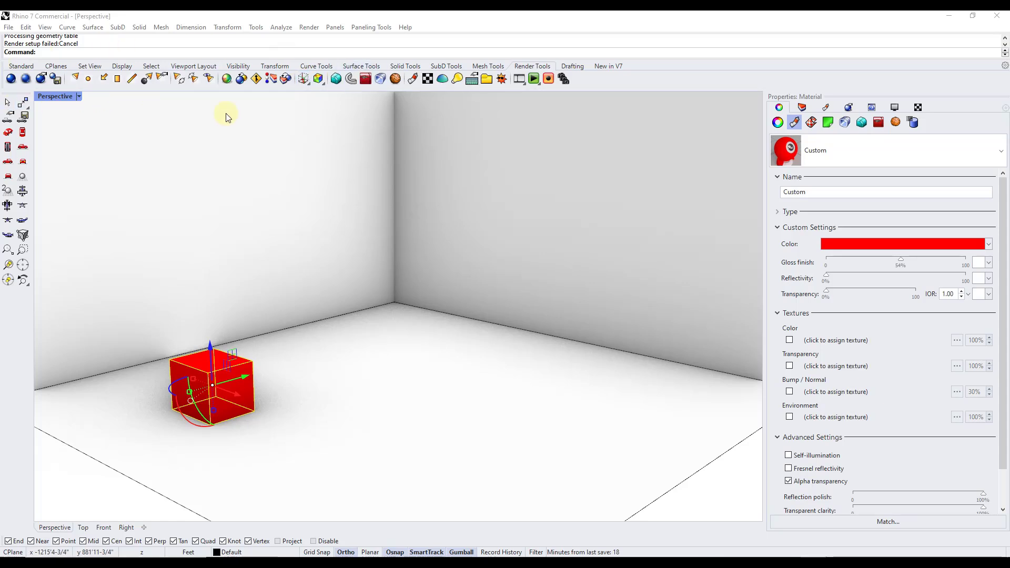
left_click(11, 79)
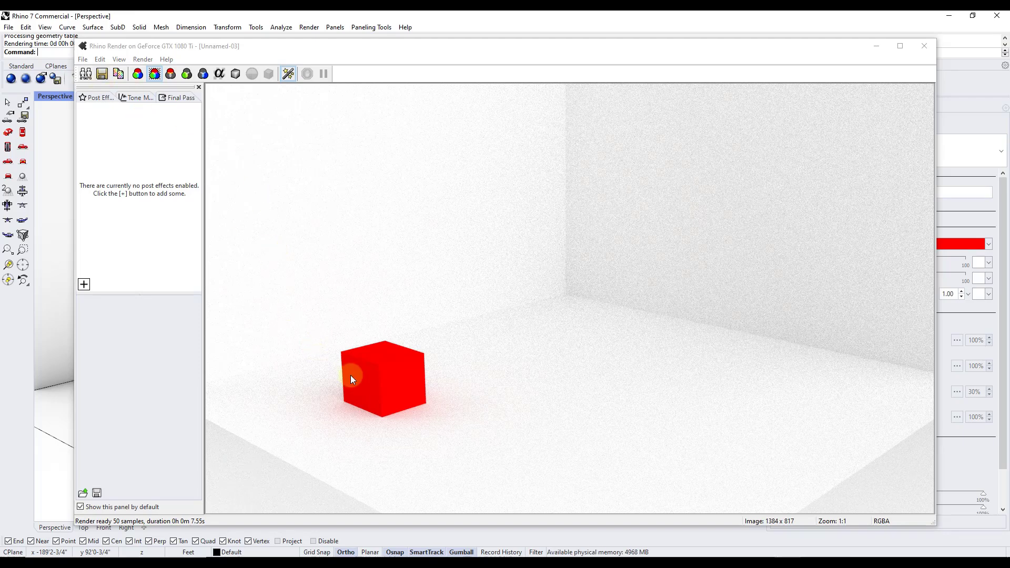
View the save options for the rendered image, cancel without saving, and close the render window.
left_click(102, 74)
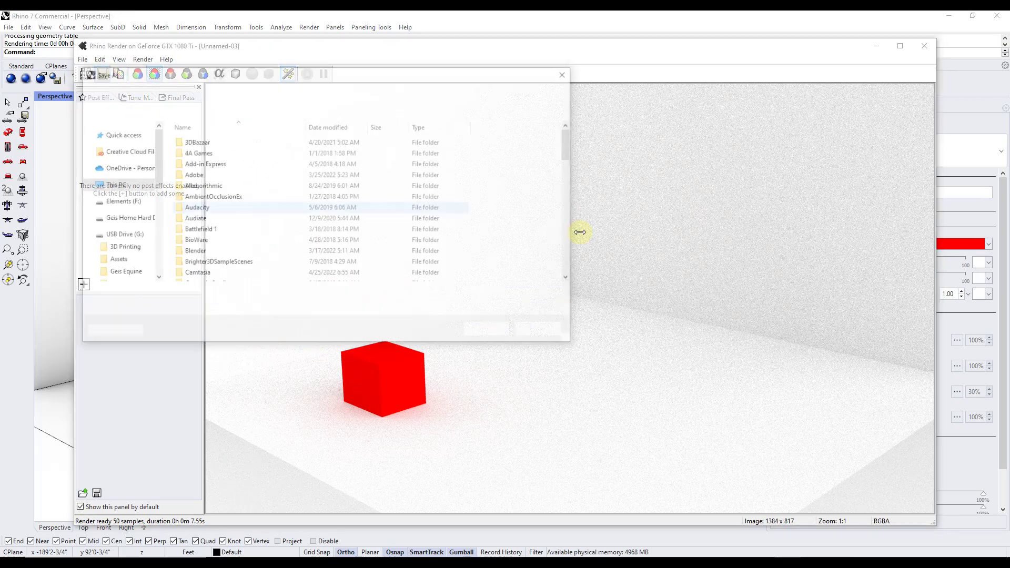
left_click(541, 331)
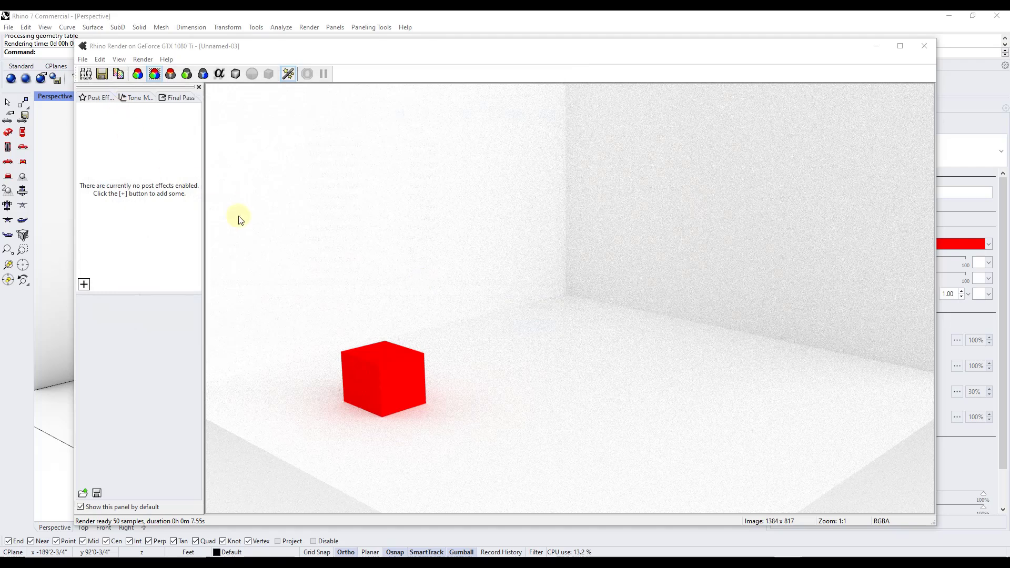
left_click(924, 46)
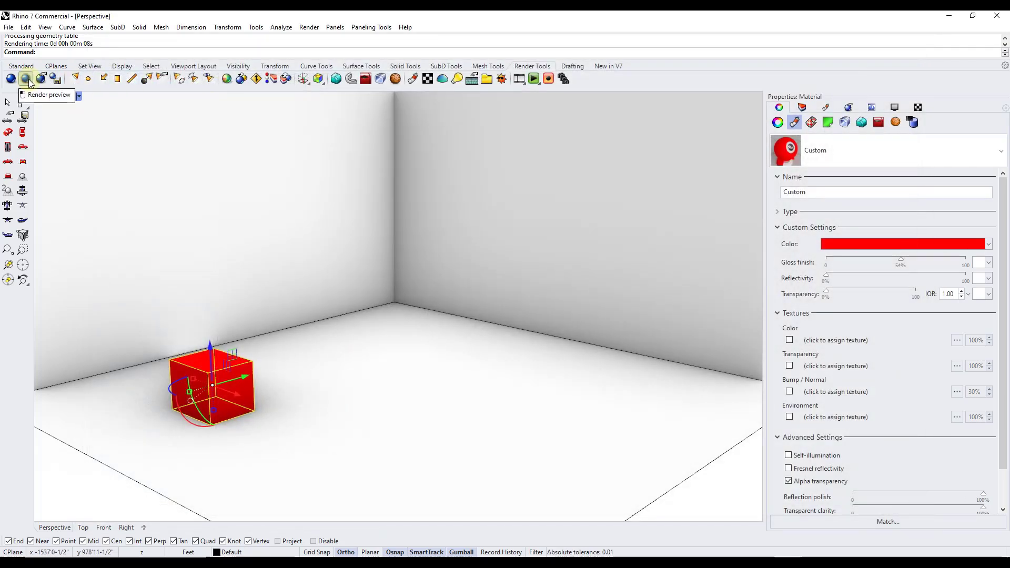
Run a render preview of the room with the cube deselected and more of the floor in view, and close the render window.
right_click_drag(396, 299, 119, 147)
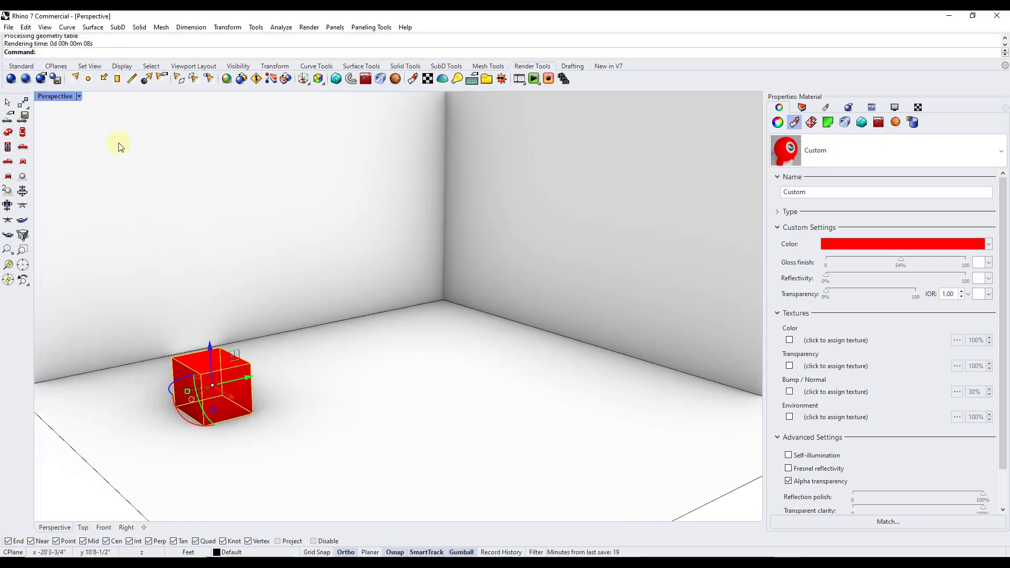
left_click(79, 96)
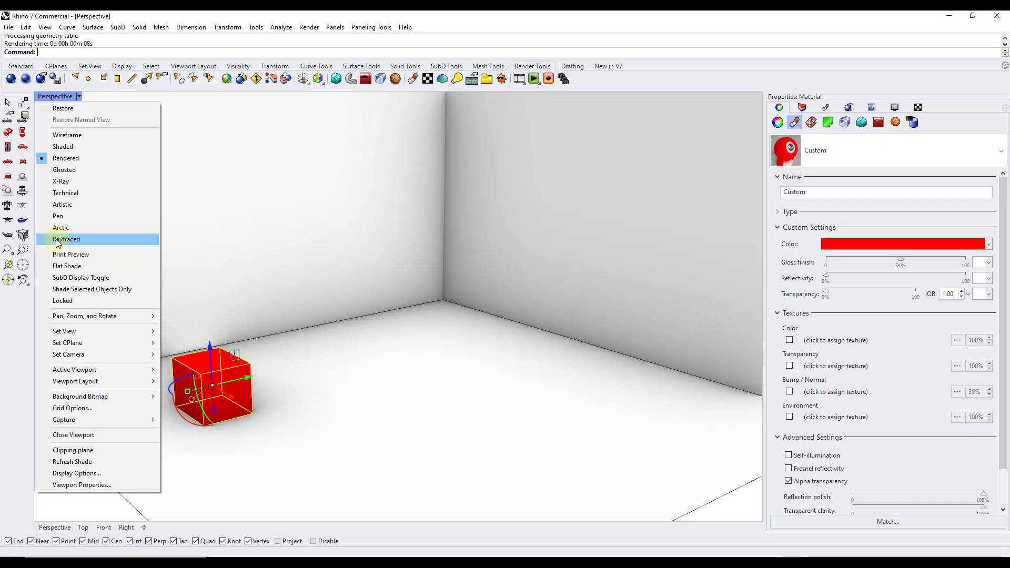
left_click(427, 389)
right_click_drag(219, 361, 192, 362)
key("Escape")
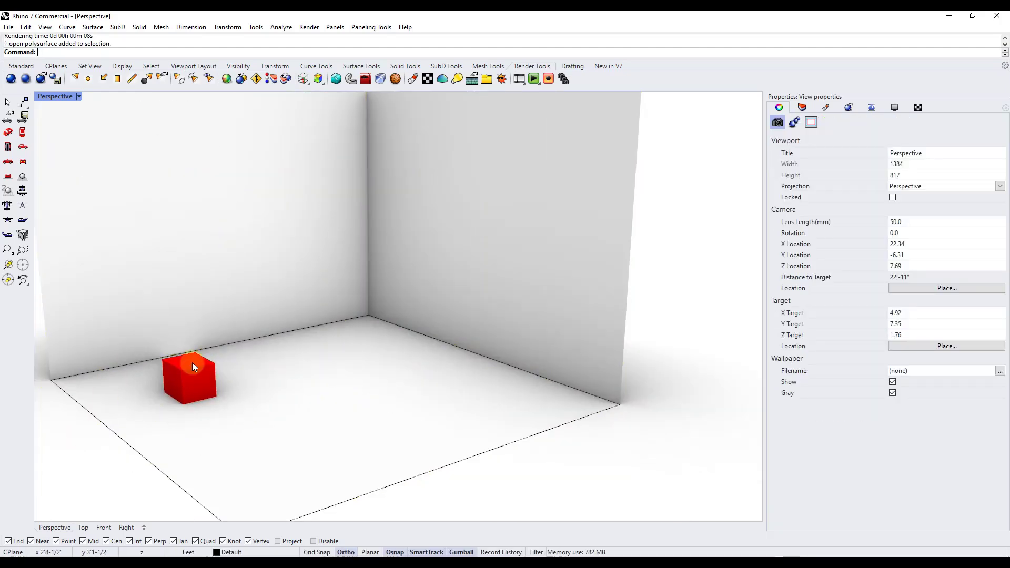
left_click(26, 79)
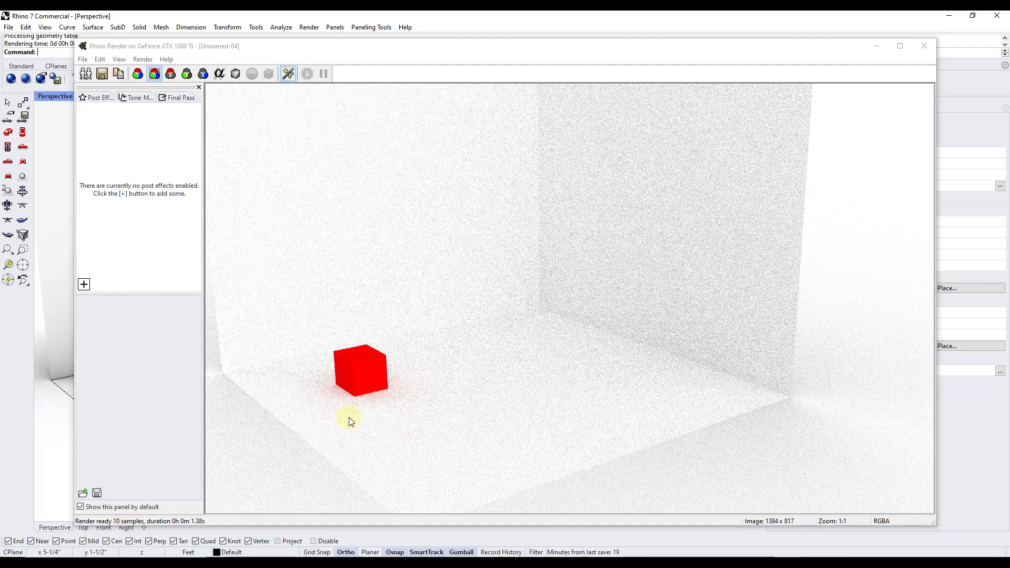
left_click(924, 46)
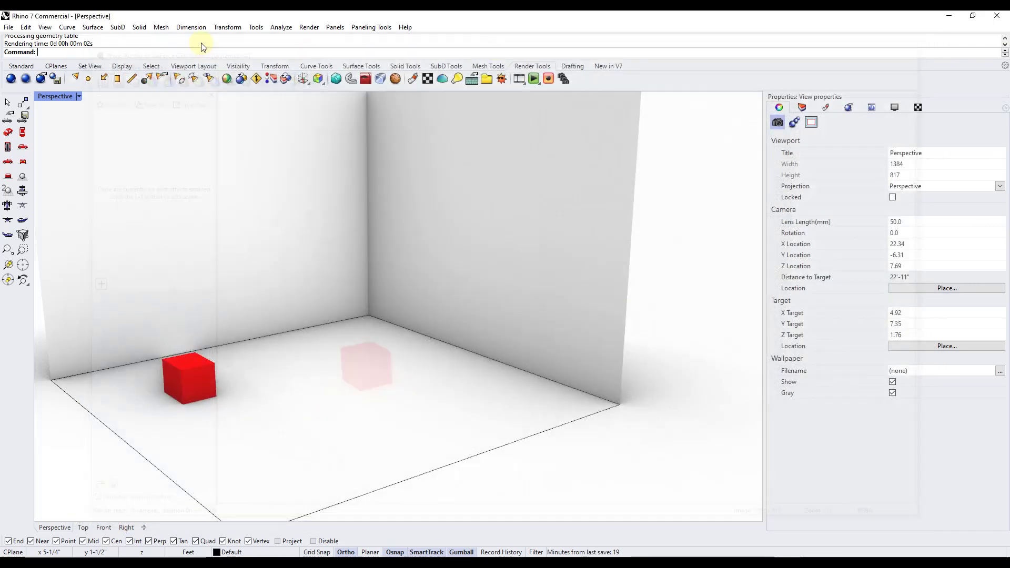
Open the render settings and view the available output dimensions, keeping the viewport size.
left_click(42, 79)
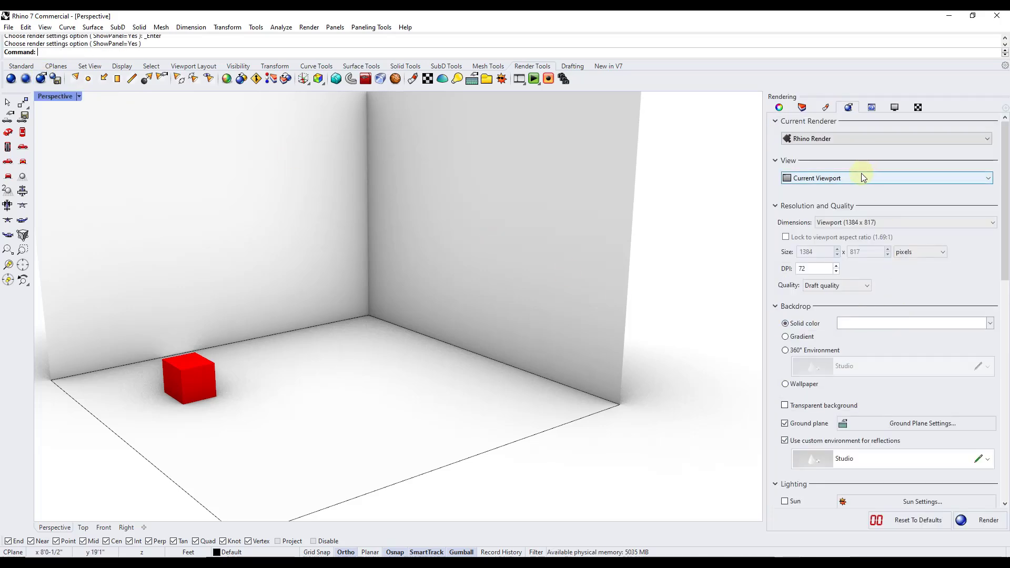
left_click(866, 222)
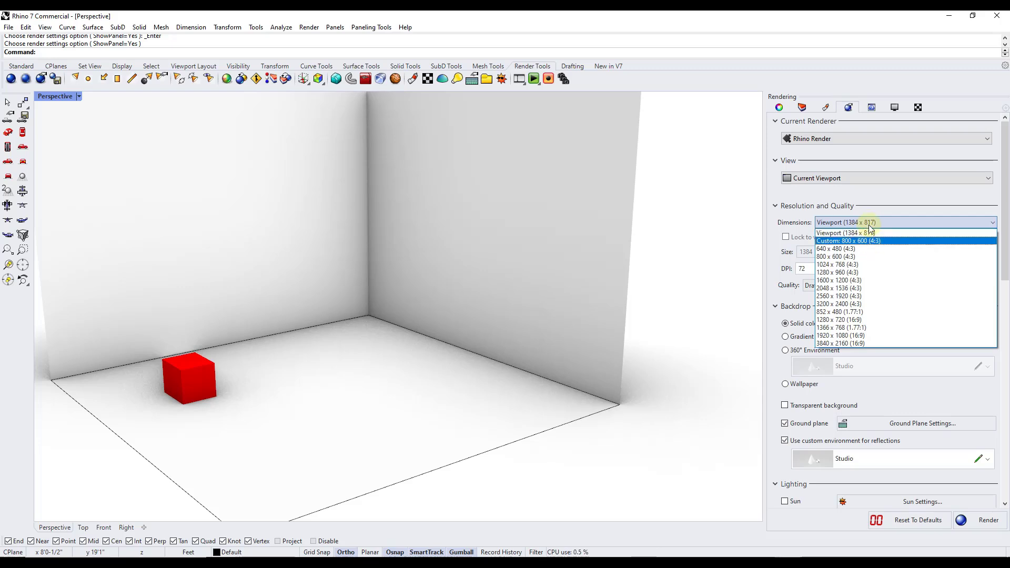
left_click(870, 224)
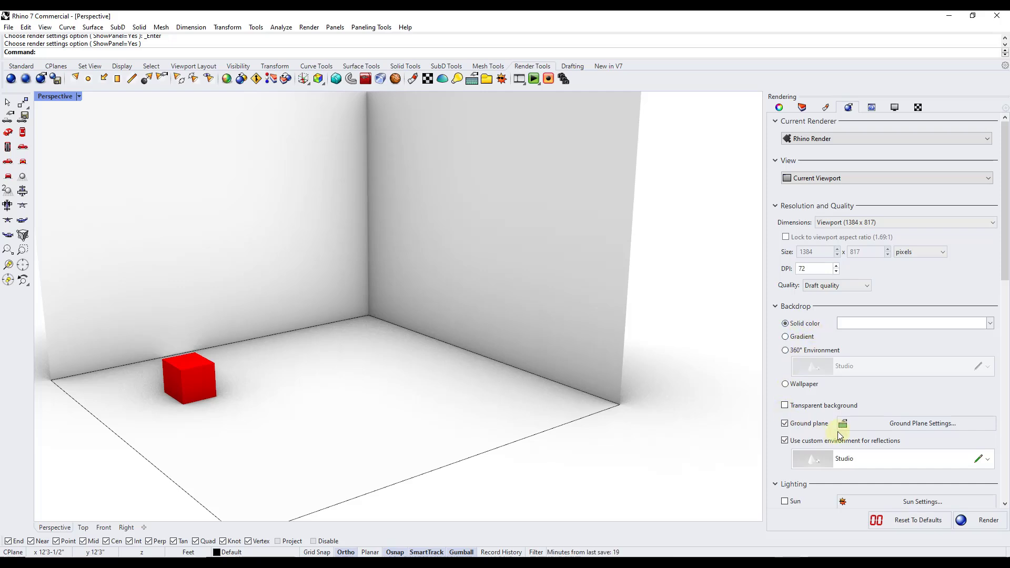
Set the render backdrop's solid color to black and examine the room against it.
left_click(927, 324)
left_click_drag(822, 262, 870, 319)
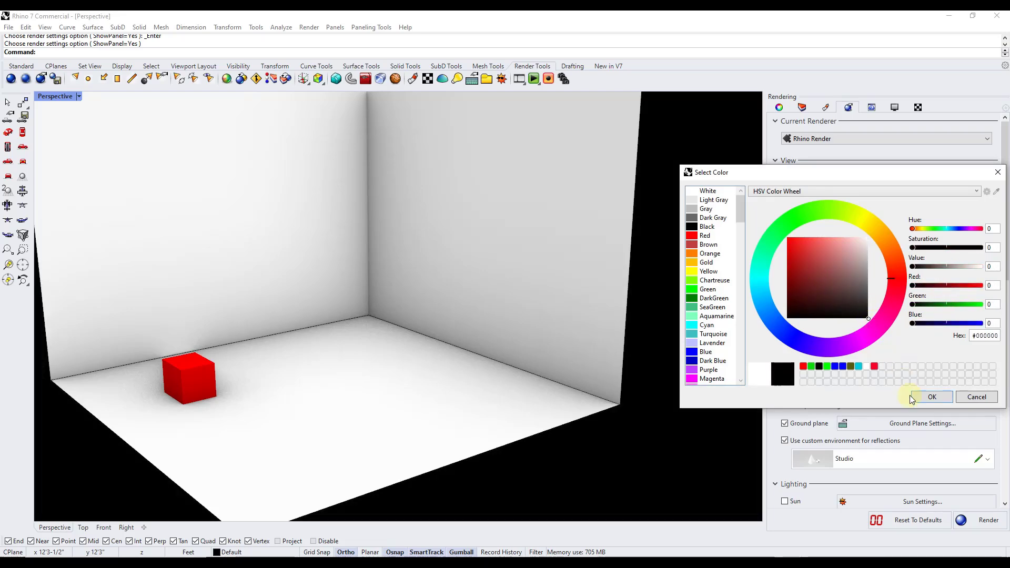
left_click(929, 397)
scroll(532, 296, "down", 3)
scroll(572, 330, "up", 2)
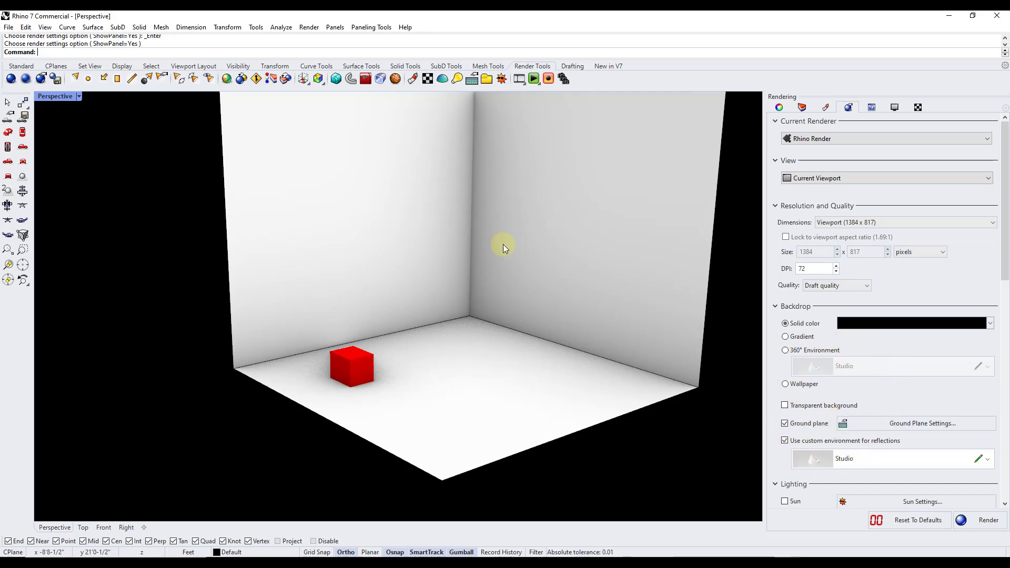
right_click_drag(523, 374, 598, 380)
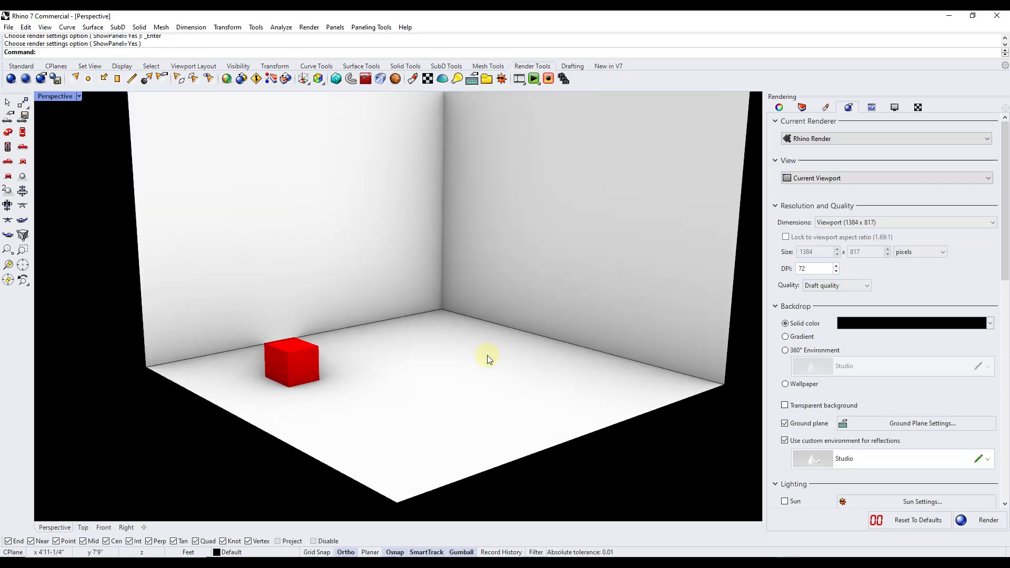
middle_click(482, 355)
left_click(618, 319)
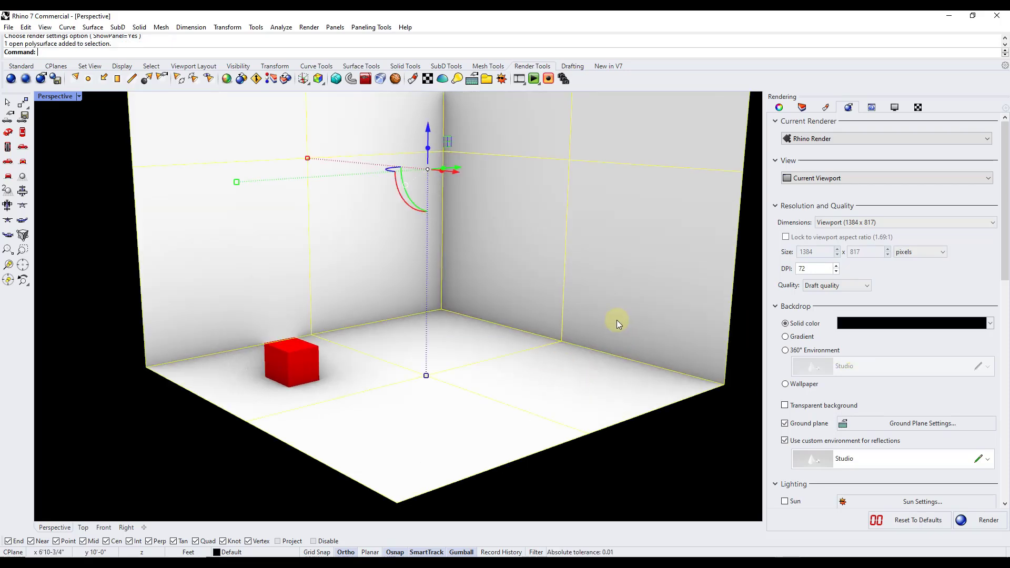
left_click(655, 451)
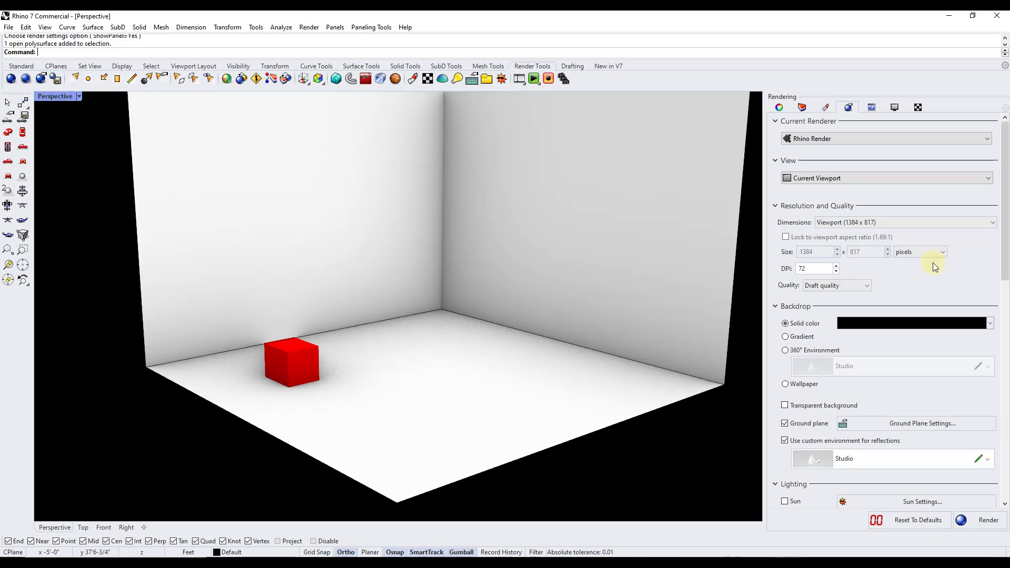
Try a skylight intensity of 5.0 in the render lighting settings.
scroll(924, 254, "down", 5)
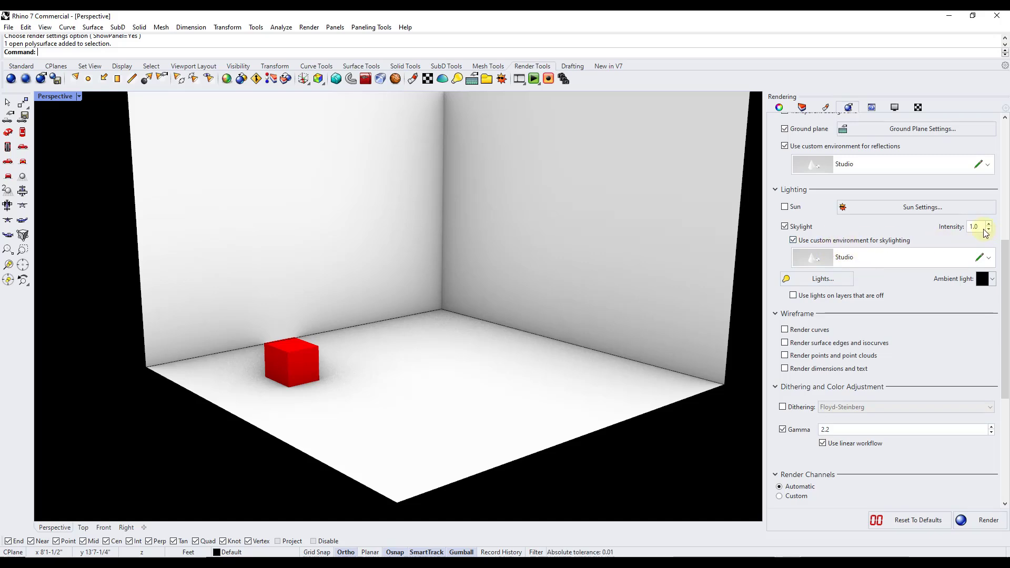
left_click_drag(981, 227, 954, 228)
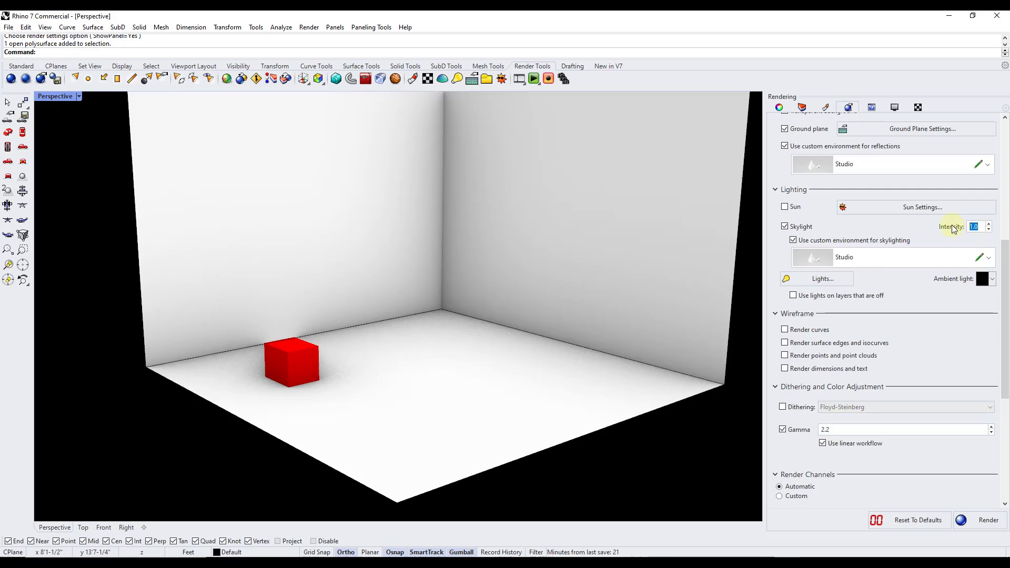
type("5")
key("Return")
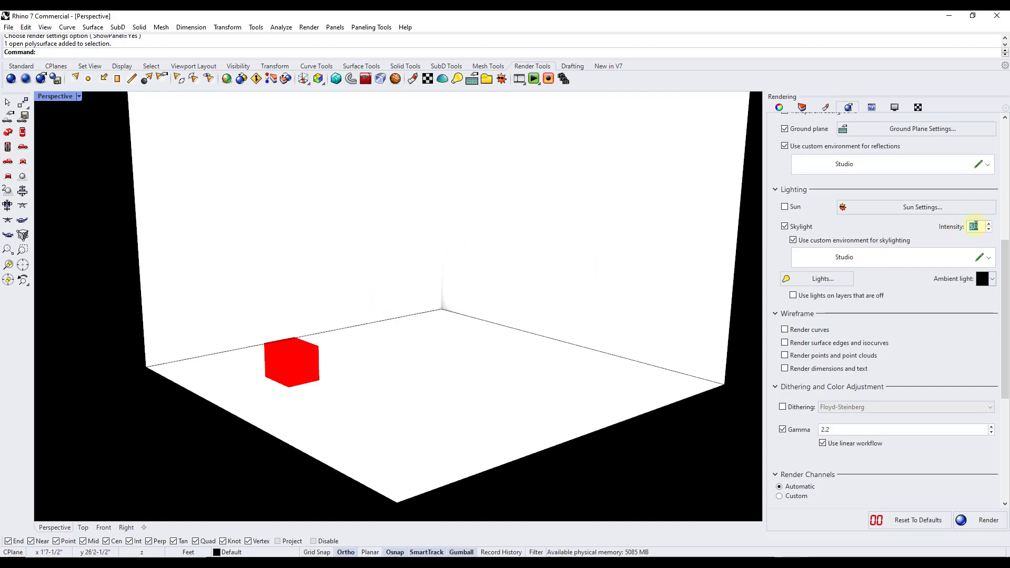
Set the skylight intensity to 0.25 and examine the dimmed room.
type("0.25")
key("Return")
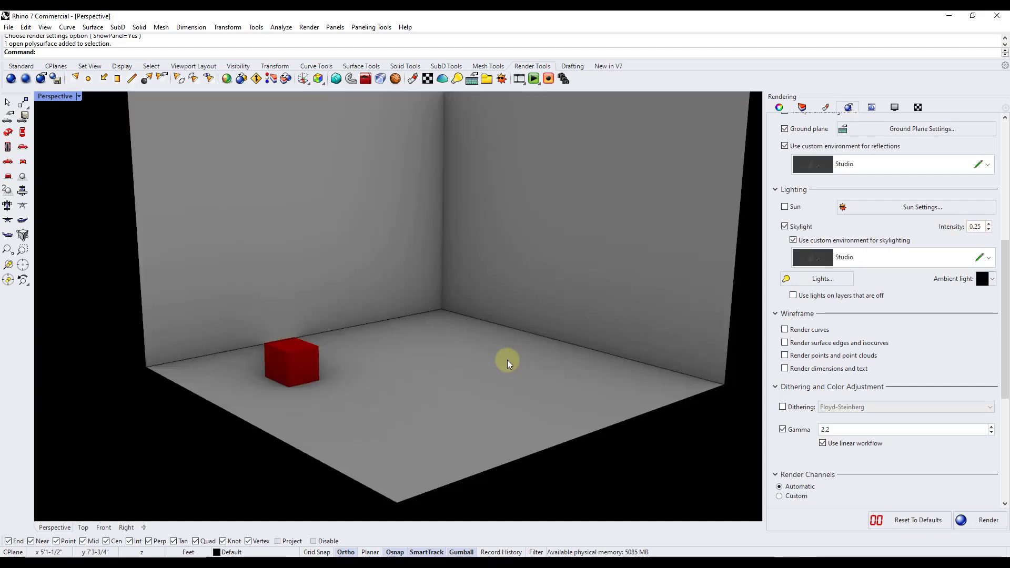
mouse_move(575, 329)
right_mouse_down()
mouse_move(462, 316)
mouse_move(402, 322)
mouse_move(428, 322)
right_mouse_up()
left_click(824, 258)
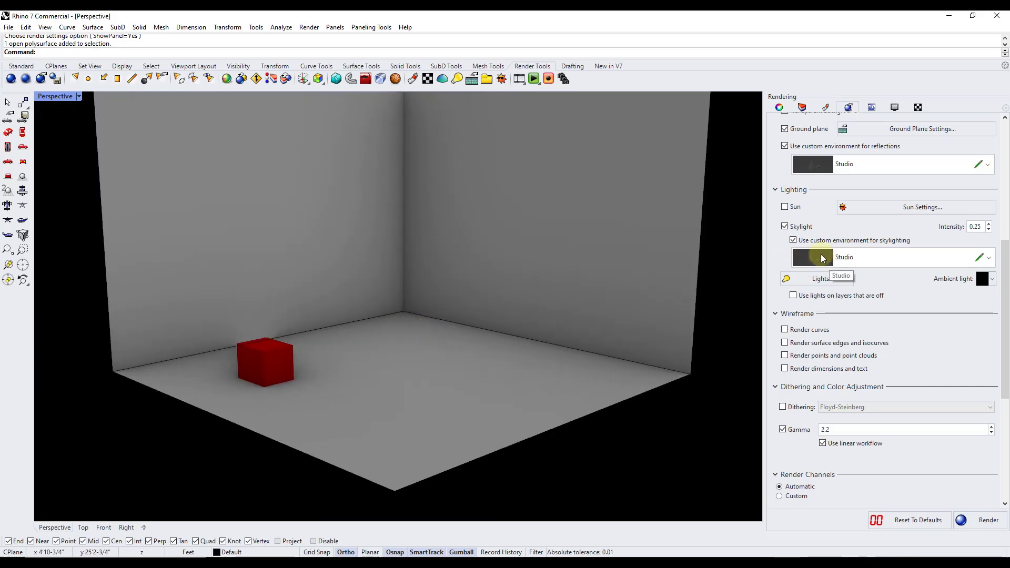
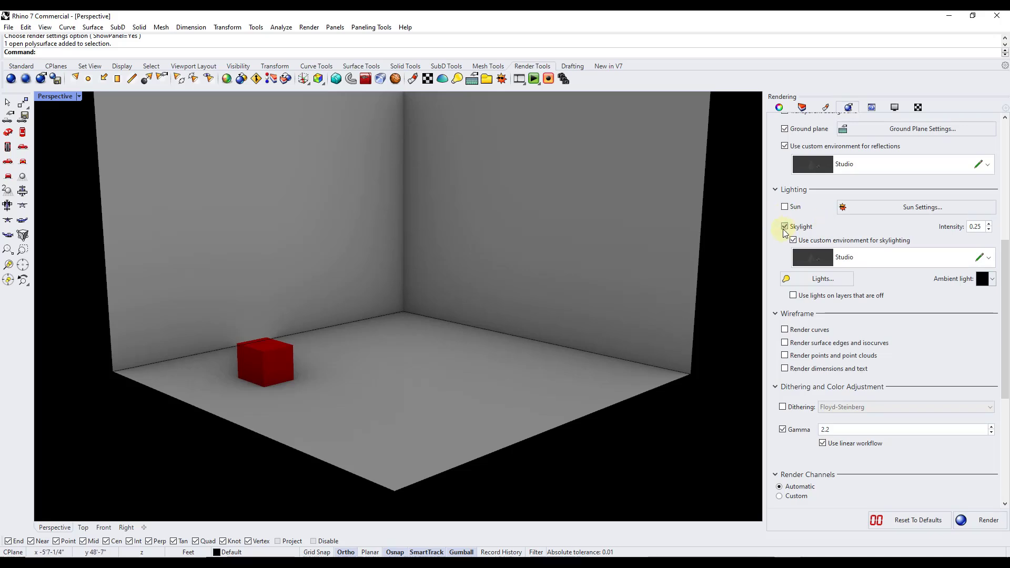
Turn off the skylight and turn on the sun as the scene's lighting.
left_click(783, 226)
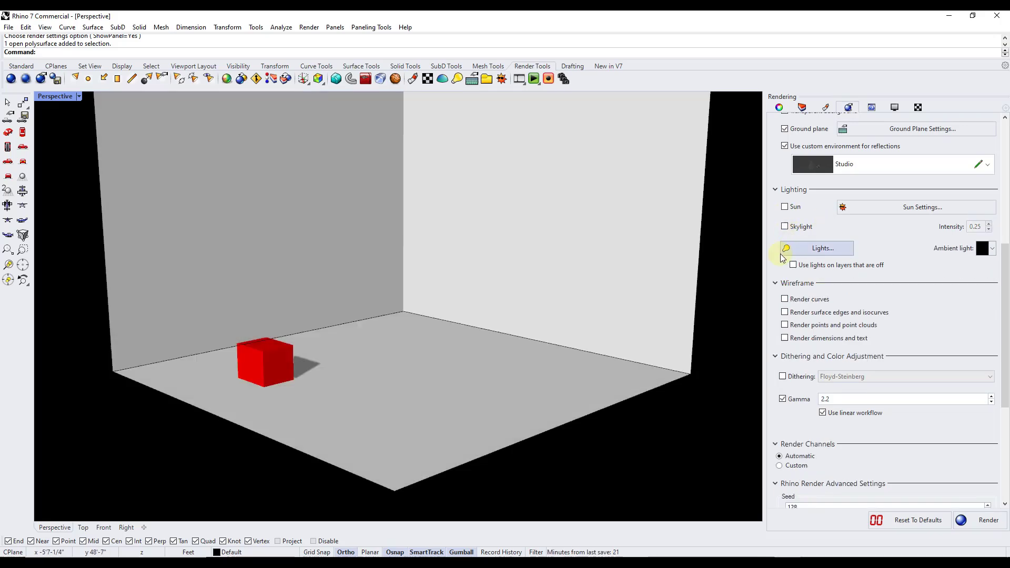
left_click(785, 207)
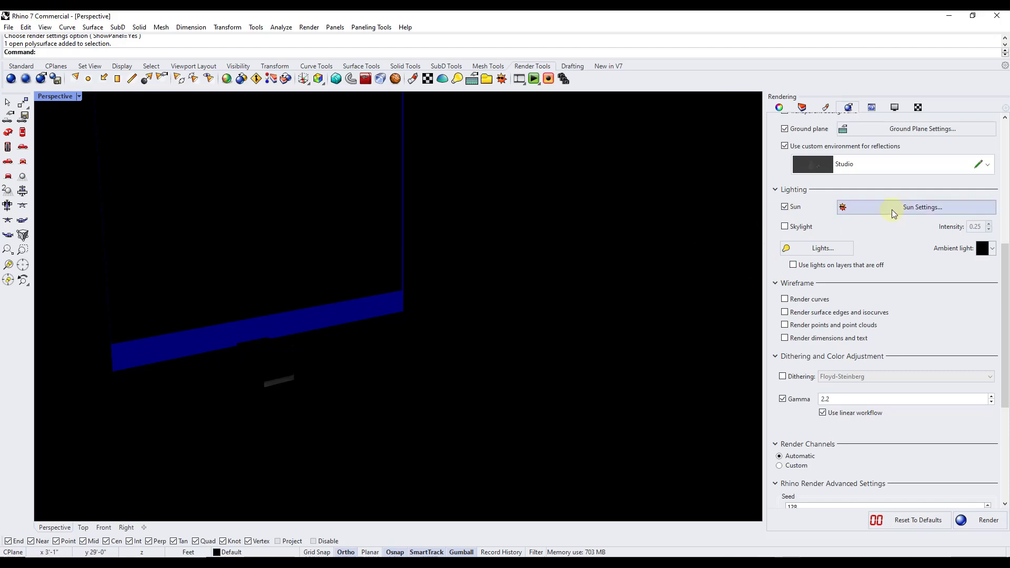
scroll(371, 367, "down", 3)
scroll(377, 360, "down", 1)
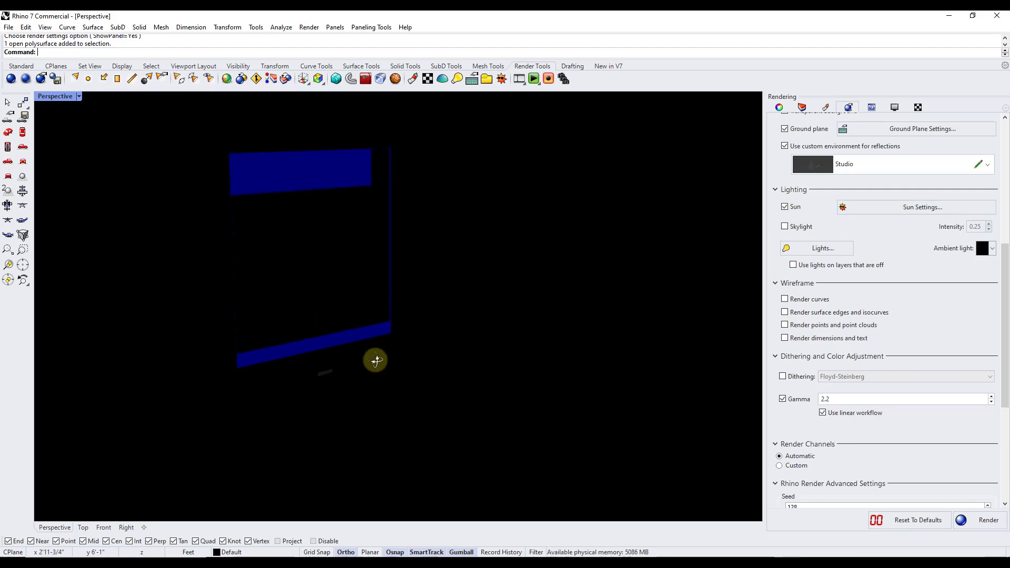
scroll(331, 394, "up", 1)
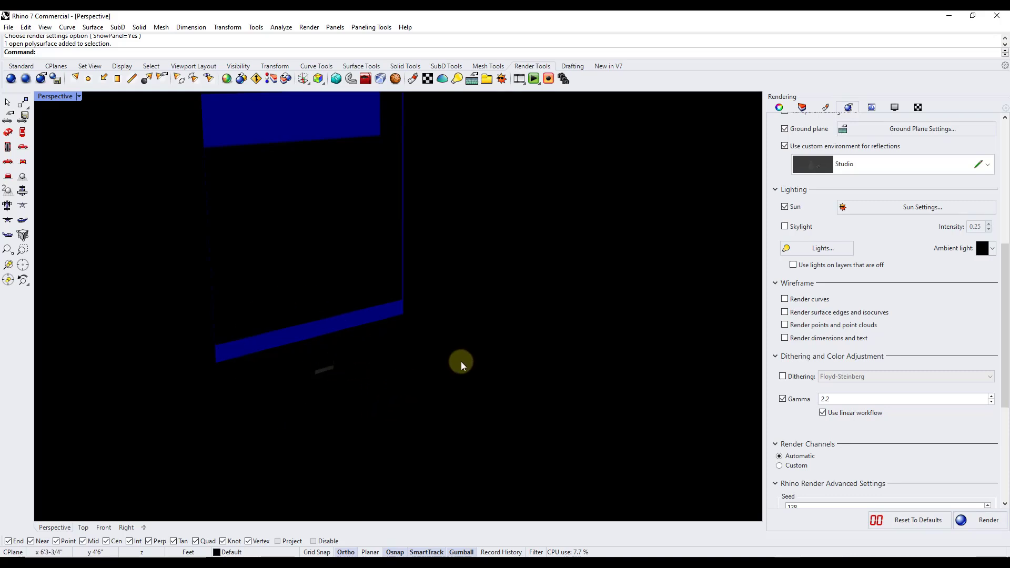
Open the sun settings and rotate the north direction to about 48.7°.
left_click(902, 206)
left_click_drag(497, 129, 621, 110)
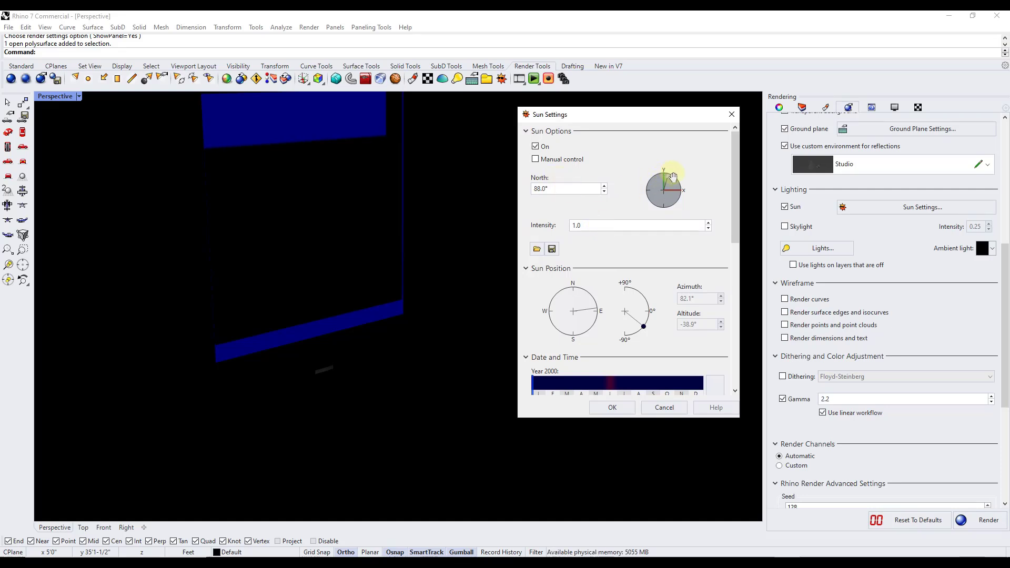
mouse_move(673, 177)
left_mouse_down()
mouse_move(692, 178)
mouse_move(671, 190)
mouse_move(681, 175)
left_mouse_up()
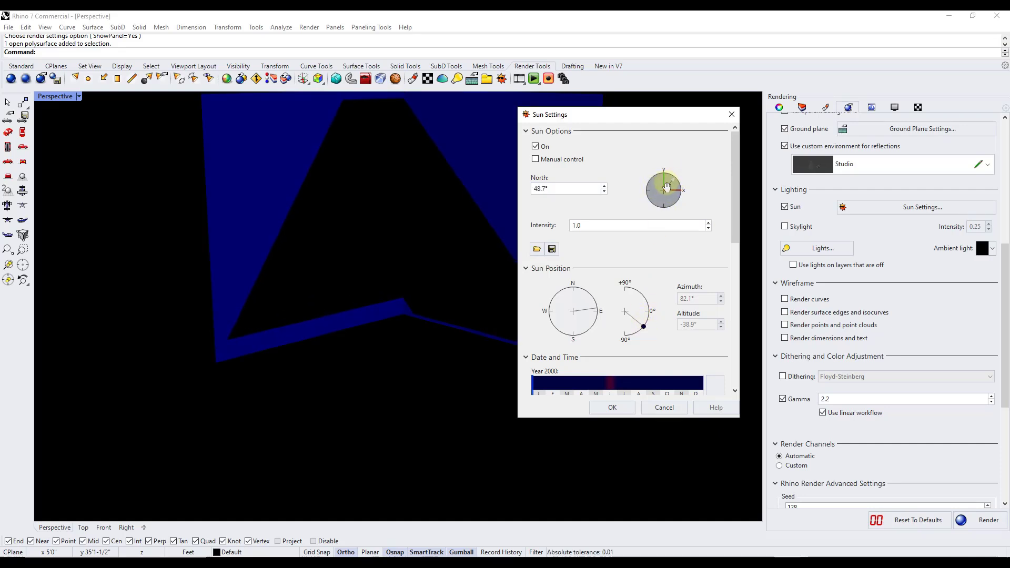
Try manual sun control with the altitude at about 23.3° and the azimuth at about 167°, then about 100.3°.
left_click(535, 159)
left_click_drag(649, 330, 655, 306)
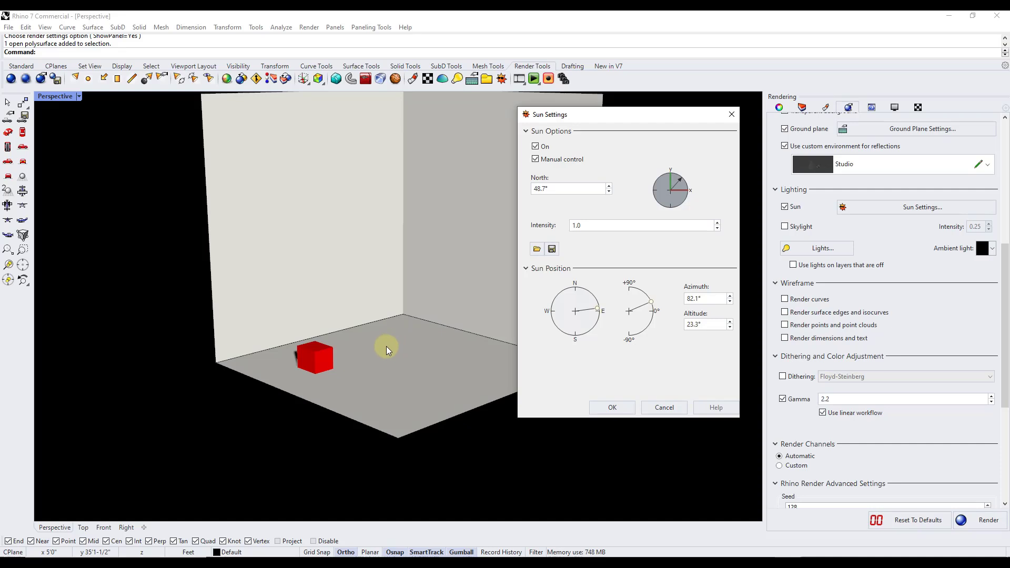
left_click_drag(596, 308, 582, 342)
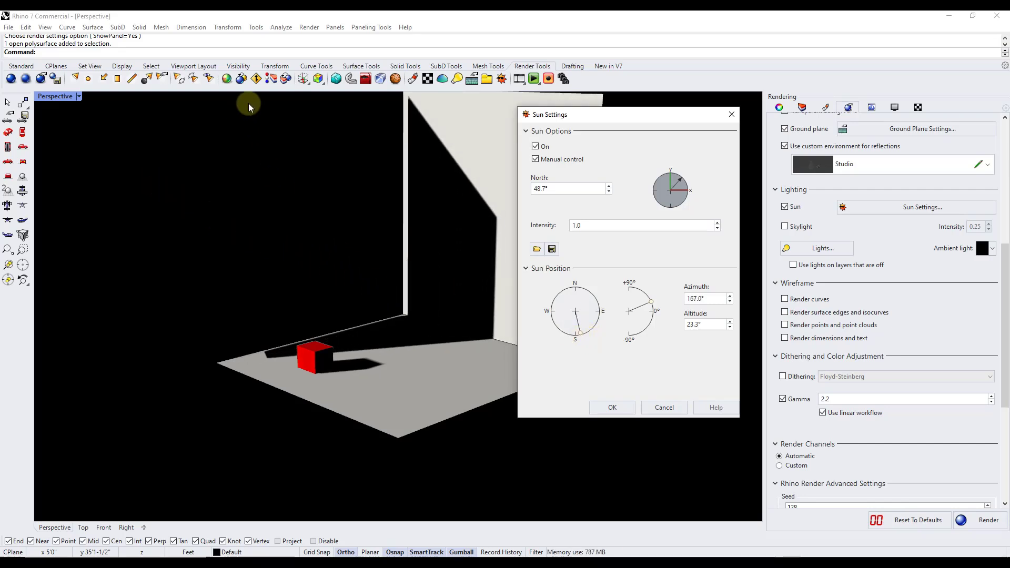
left_click_drag(579, 331, 604, 320)
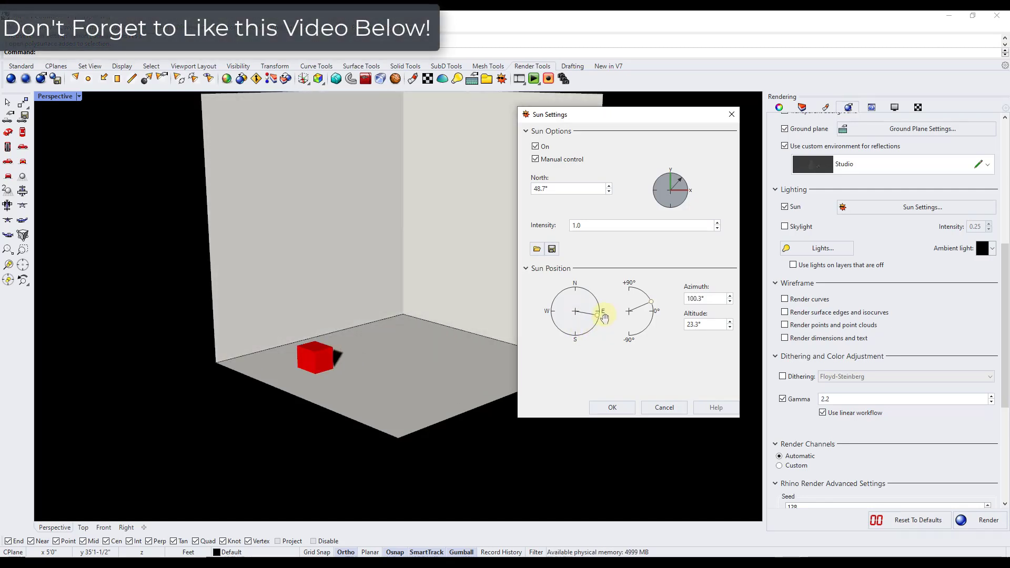
Try sun intensities of 5.0 and 2.5 to compare the room's brightness.
double_click(609, 225)
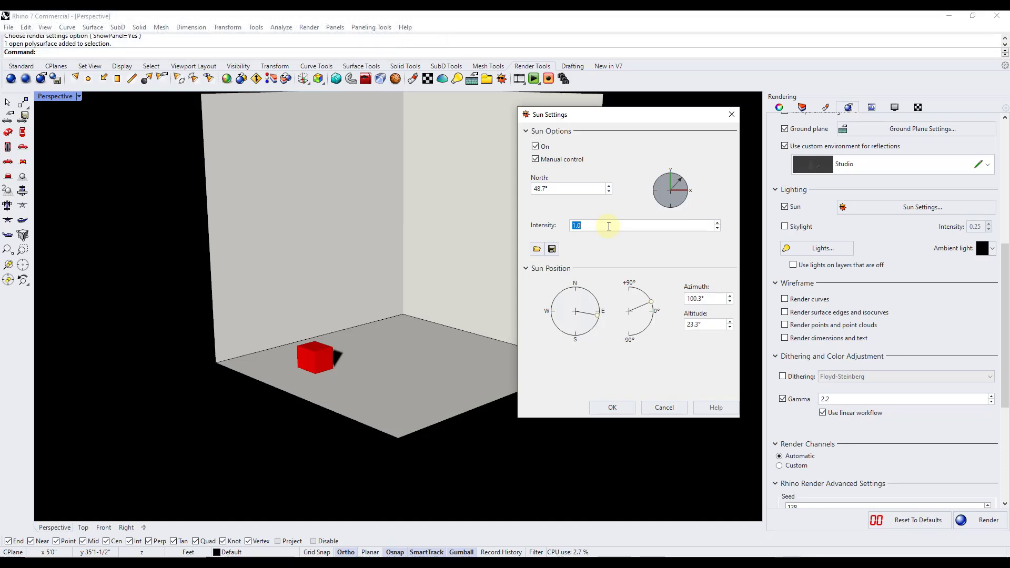
type("5.0")
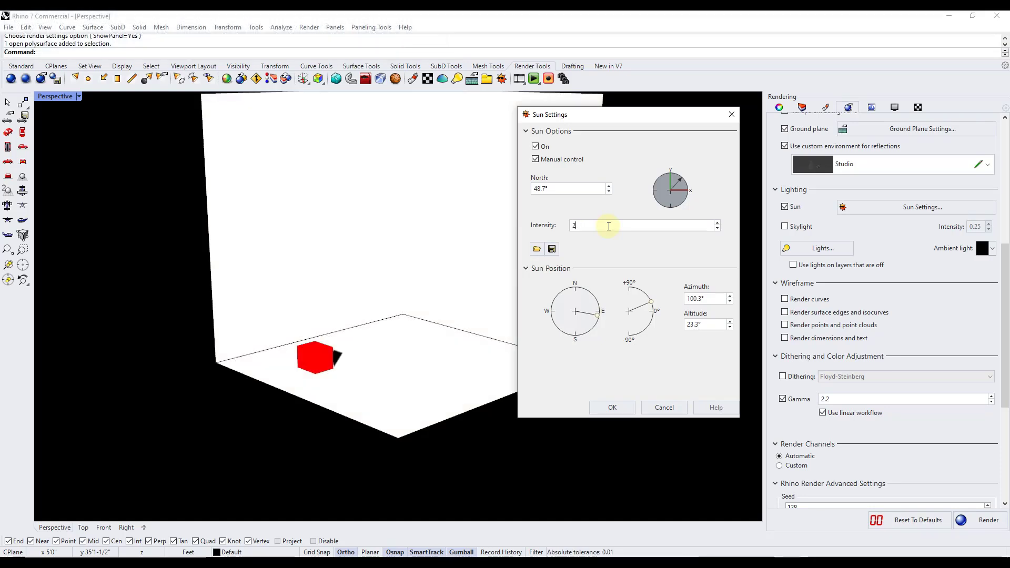
type("2.5")
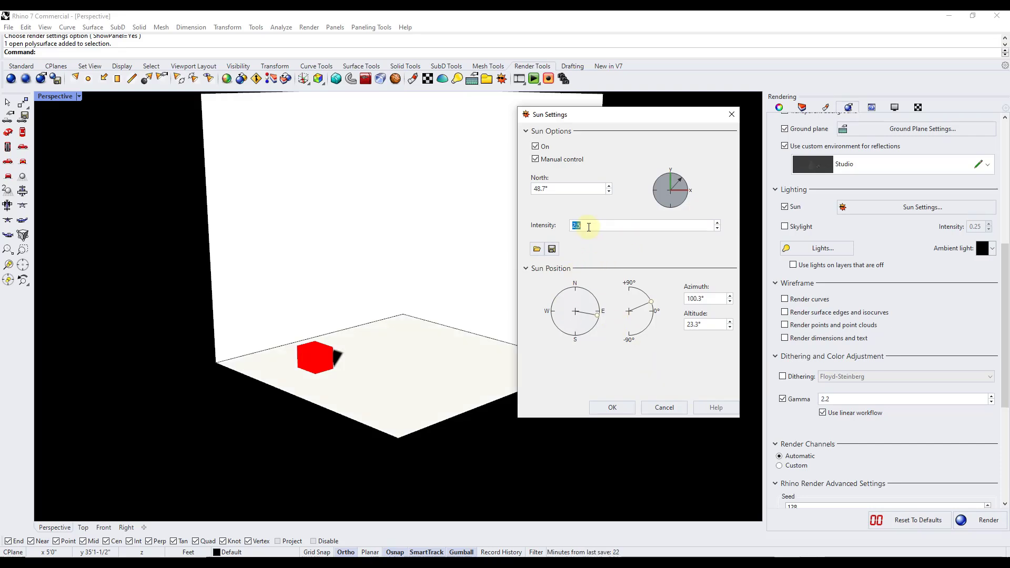
Turn off manual sun control and set the sun's date to 8/31/2000 and time to 2:47:50 PM.
left_click(535, 159)
scroll(648, 286, "down", 3)
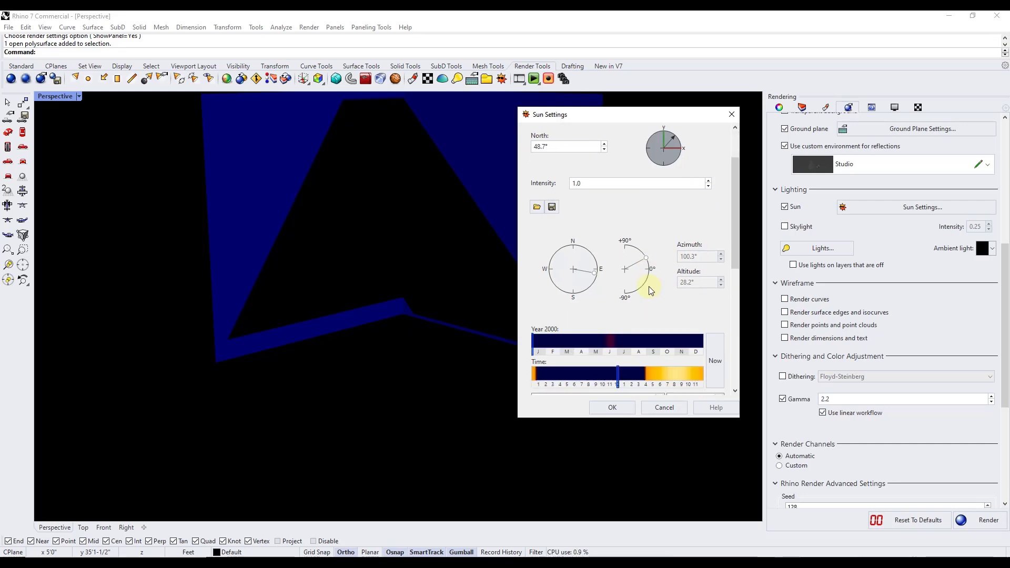
mouse_move(538, 256)
left_mouse_down()
mouse_move(630, 260)
mouse_move(610, 262)
mouse_move(626, 297)
mouse_move(639, 296)
left_mouse_up()
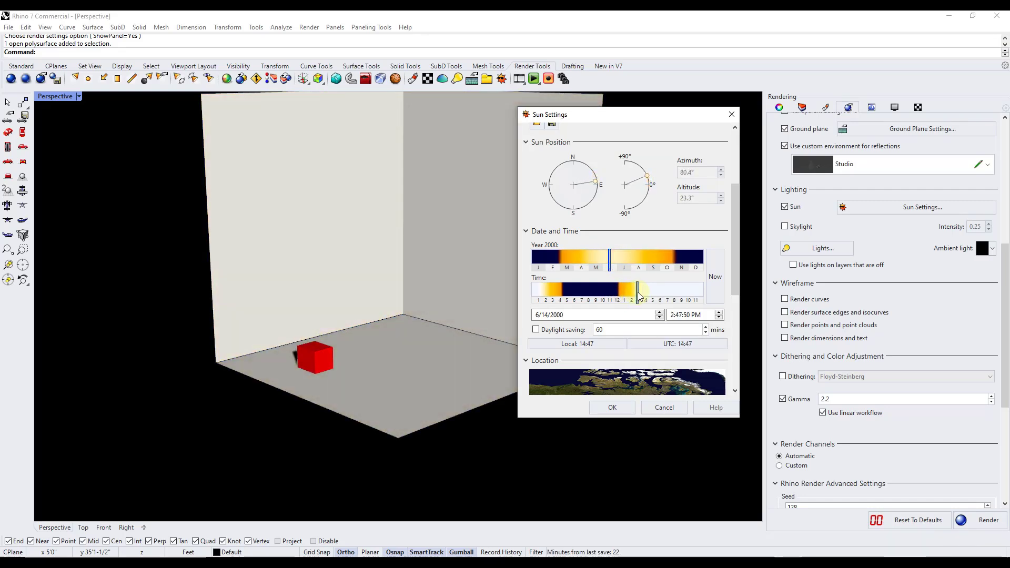
left_click_drag(619, 254, 649, 269)
Set the sun's location to Salt Lake City, UT, USA on the map.
scroll(666, 375, "down", 3)
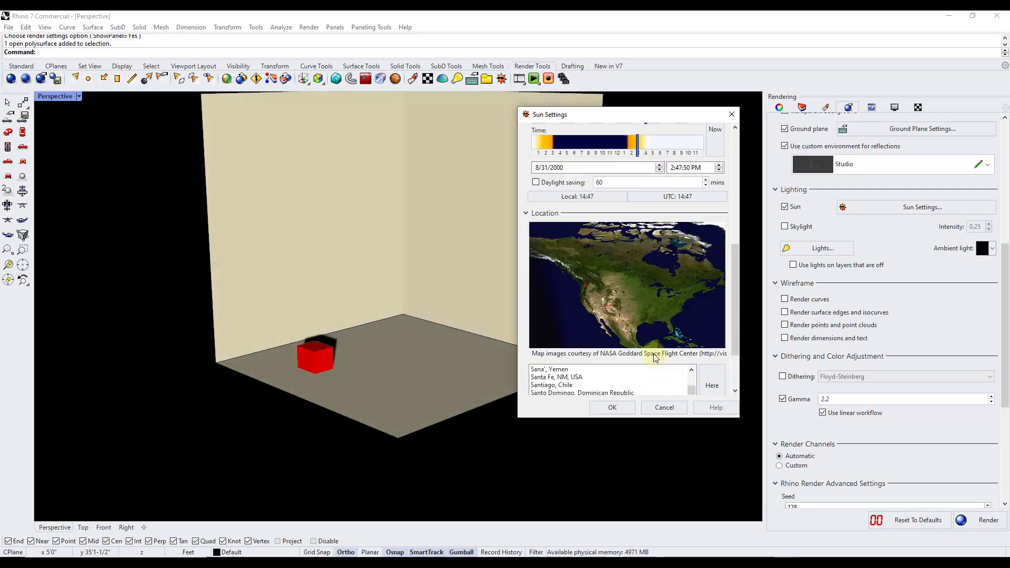
left_click(603, 301)
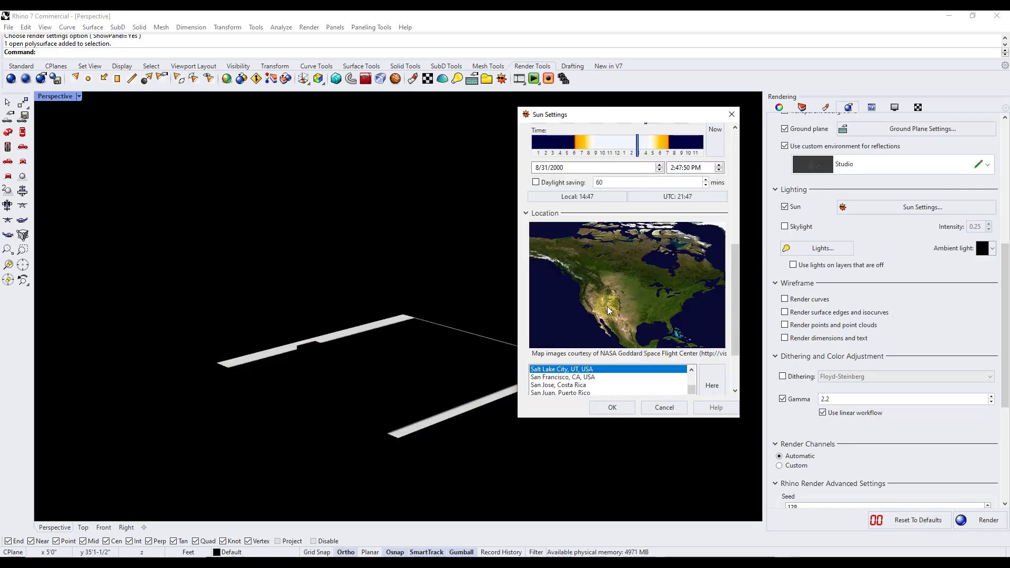
Browse the sun's city list and set the location on the map to about latitude 39.25°, longitude -107.5°.
scroll(616, 377, "down", 3)
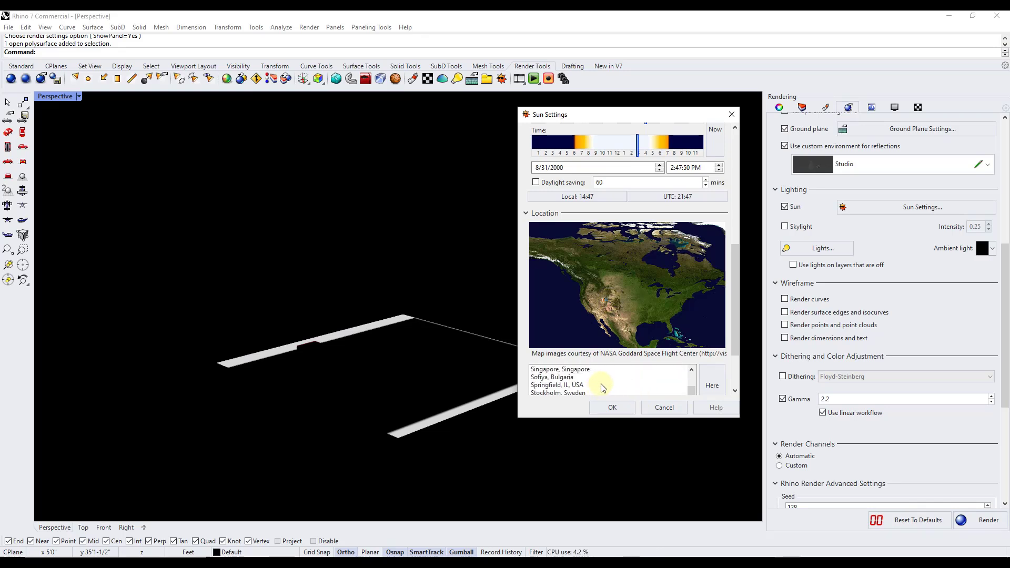
scroll(631, 384, "up", 9)
scroll(653, 394, "up", 2)
left_click(616, 302)
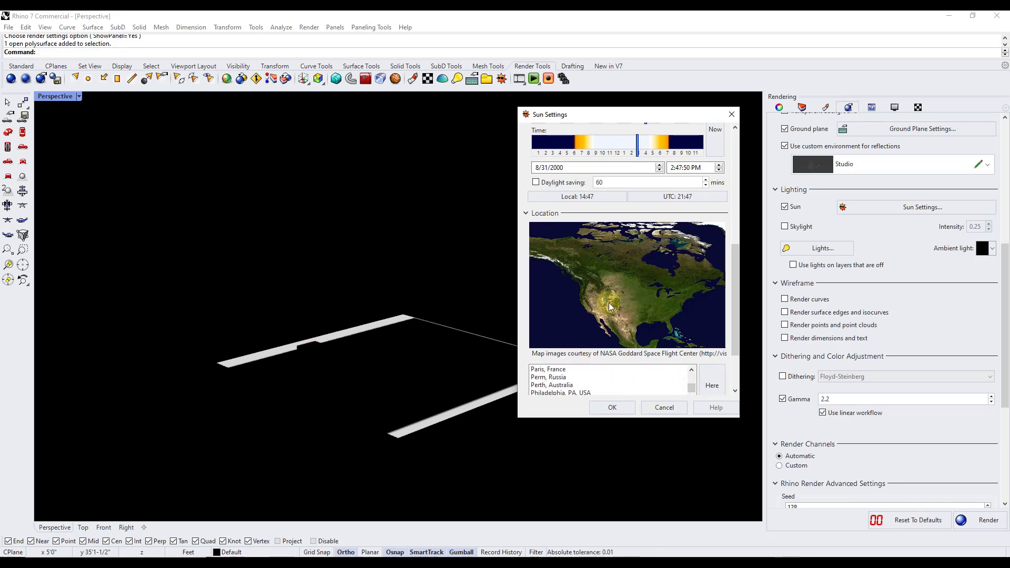
Set the sun's date to 1/26/2000 and the time to about 9 AM, and accept the sun settings.
scroll(709, 208, "up", 3)
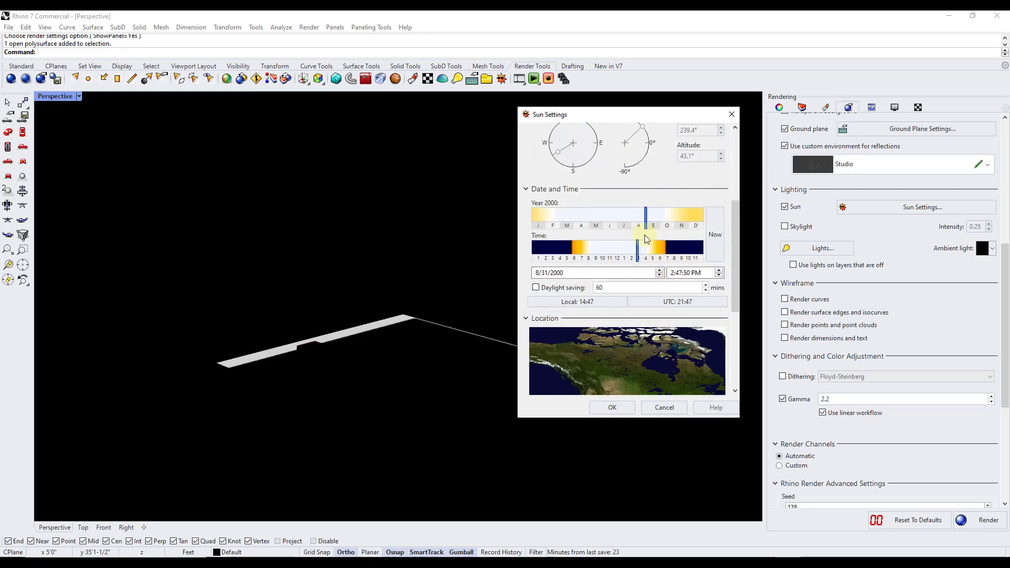
left_click_drag(646, 220, 543, 220)
left_click_drag(637, 248, 598, 247)
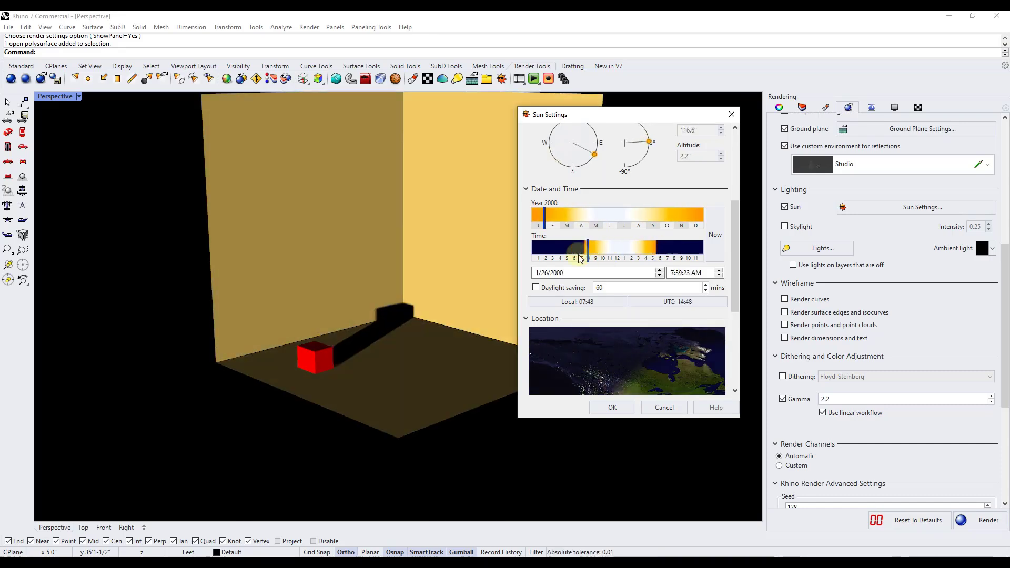
scroll(719, 373, "down", 3)
scroll(719, 374, "down", 2)
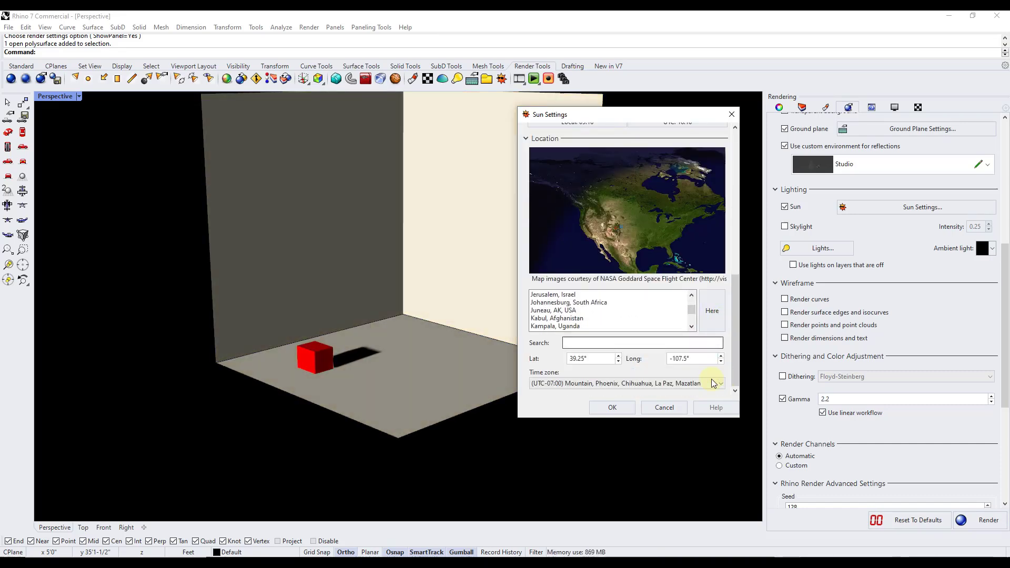
left_click(609, 408)
Turn off the sun and switch the skylight on and off again to compare the room's lighting.
scroll(415, 347, "up", 1)
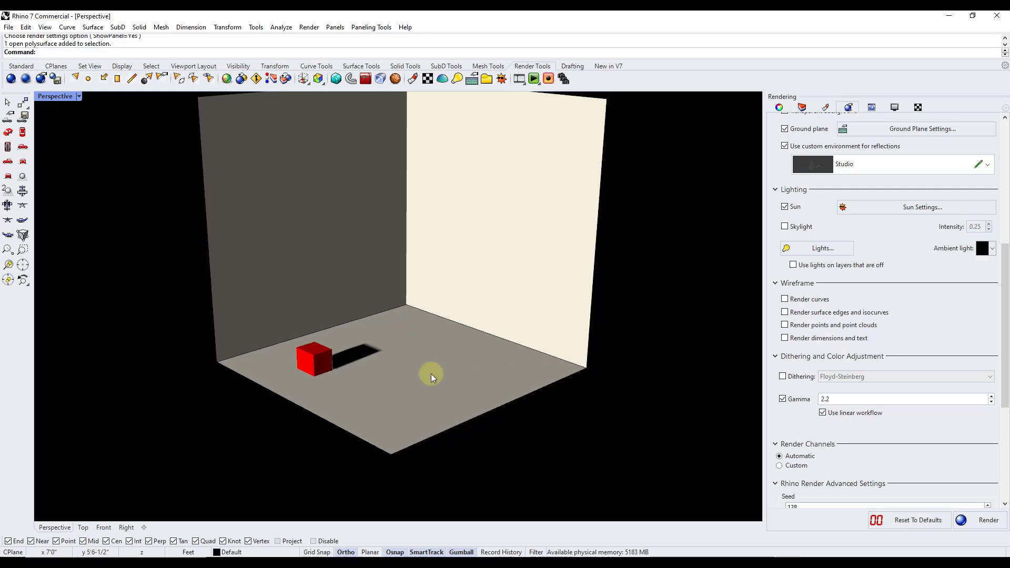
right_click_drag(431, 373, 458, 294)
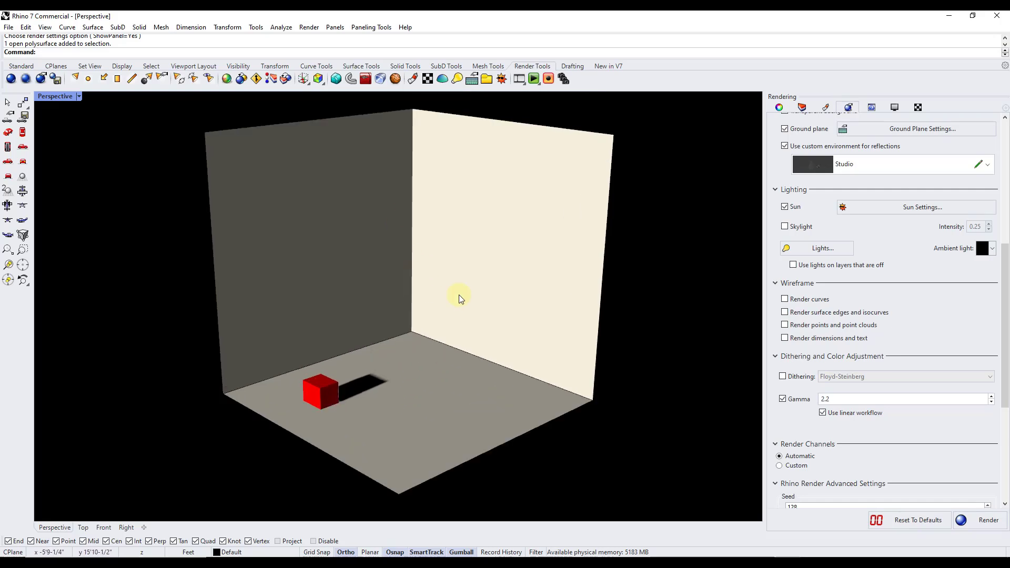
left_click(785, 207)
left_click(784, 226)
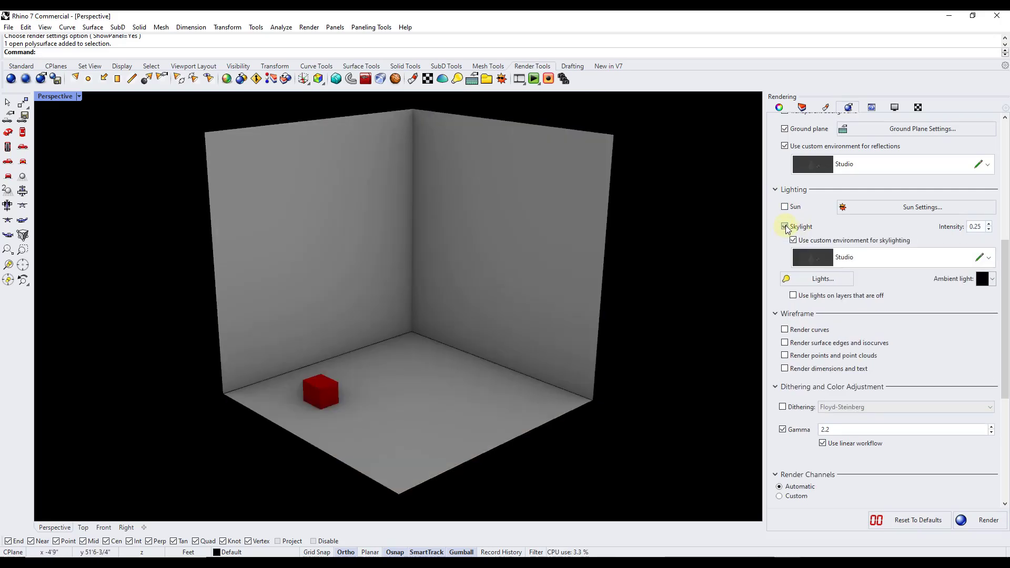
left_click(785, 227)
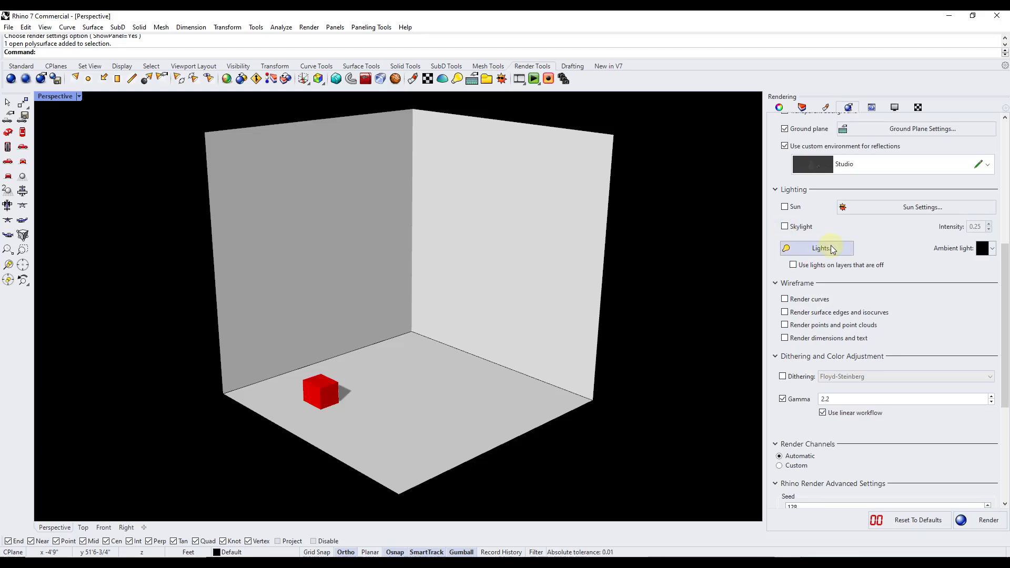
Move the red cube away from the edge of the room toward the middle of the floor.
left_click(326, 387)
right_click_drag(354, 413, 320, 399)
left_click_drag(320, 398, 434, 405)
scroll(440, 355, "up", 6)
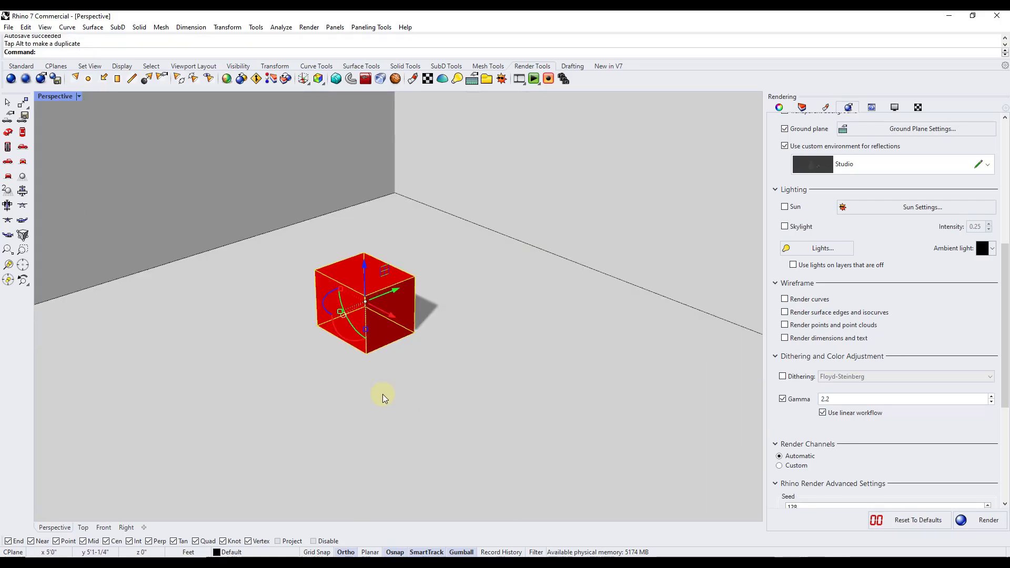
scroll(495, 300, "down", 2)
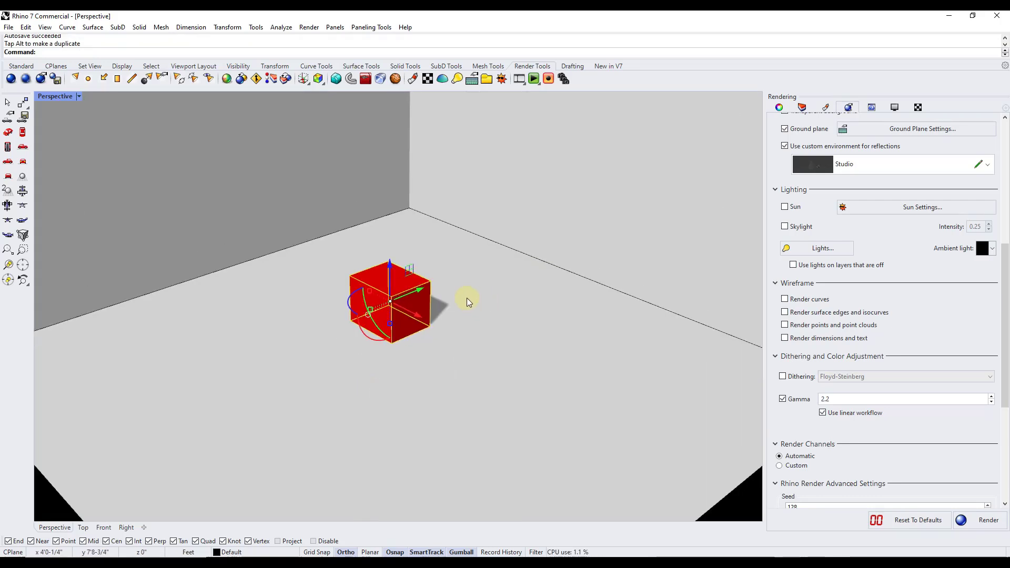
Place a point light on the floor beside the cube and raise it off the floor in Shaded display mode.
left_click(89, 78)
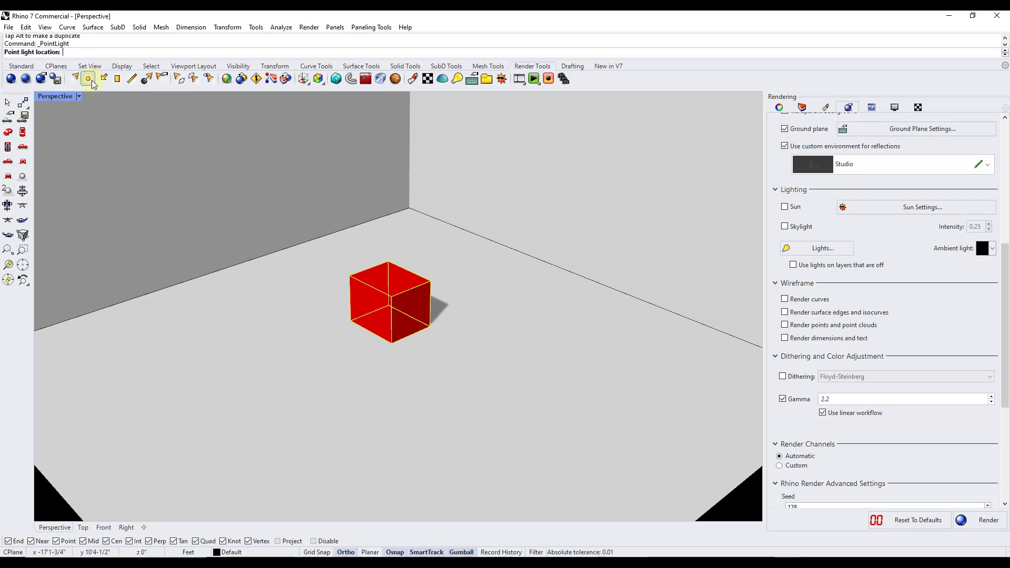
left_click(317, 326)
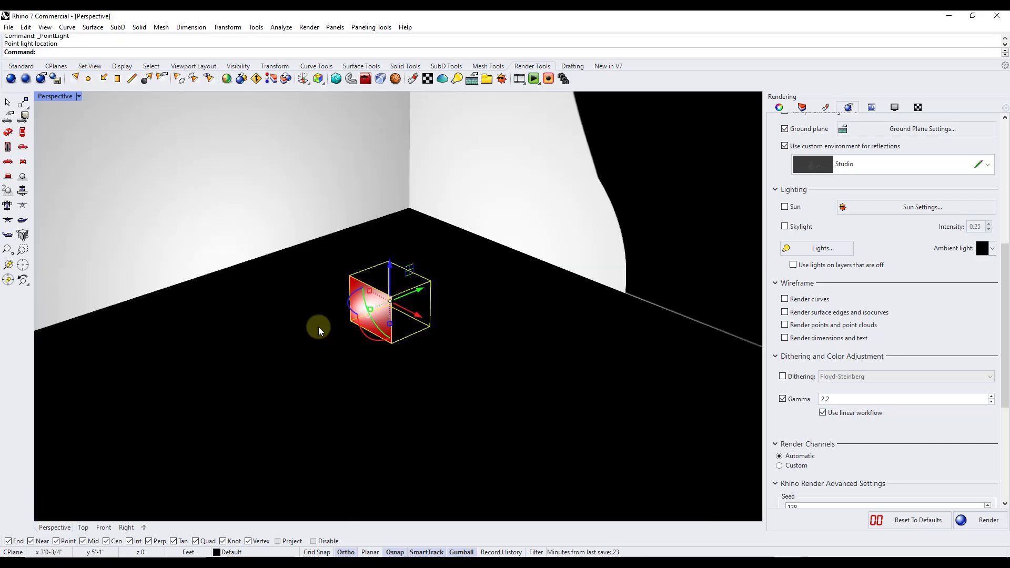
scroll(336, 324, "down", 1)
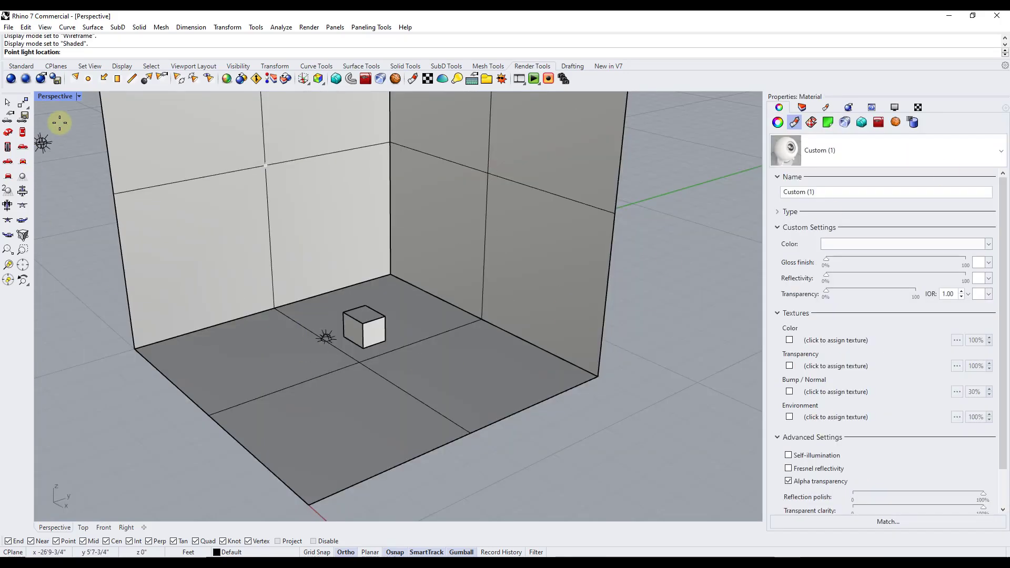
key("Escape")
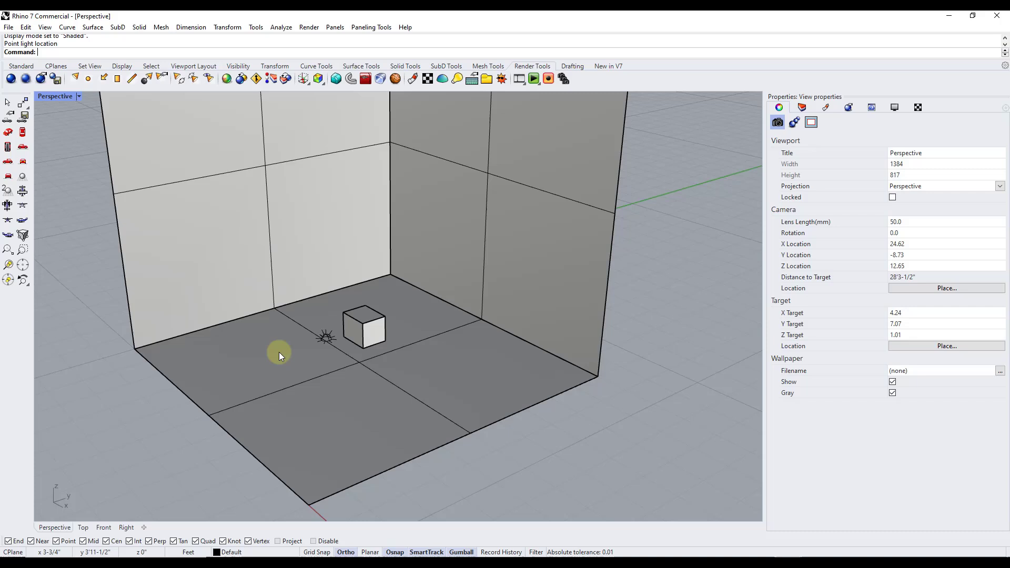
left_click(326, 336)
left_click_drag(348, 351, 361, 295)
Show the four-viewport layout and set the perspective view to Rendered display mode.
double_click(78, 97)
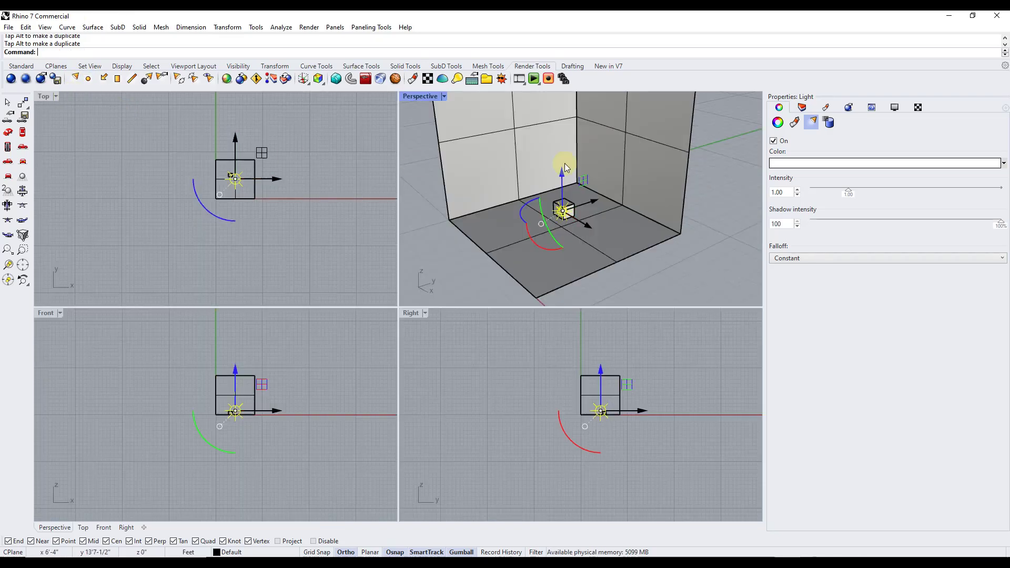
scroll(562, 140, "up", 2)
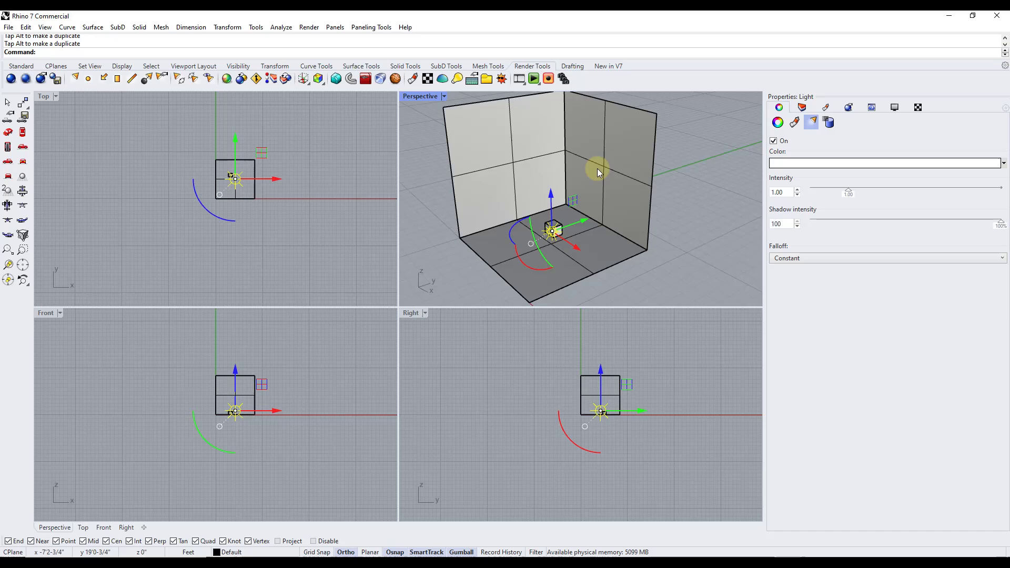
left_click(445, 97)
left_click(441, 159)
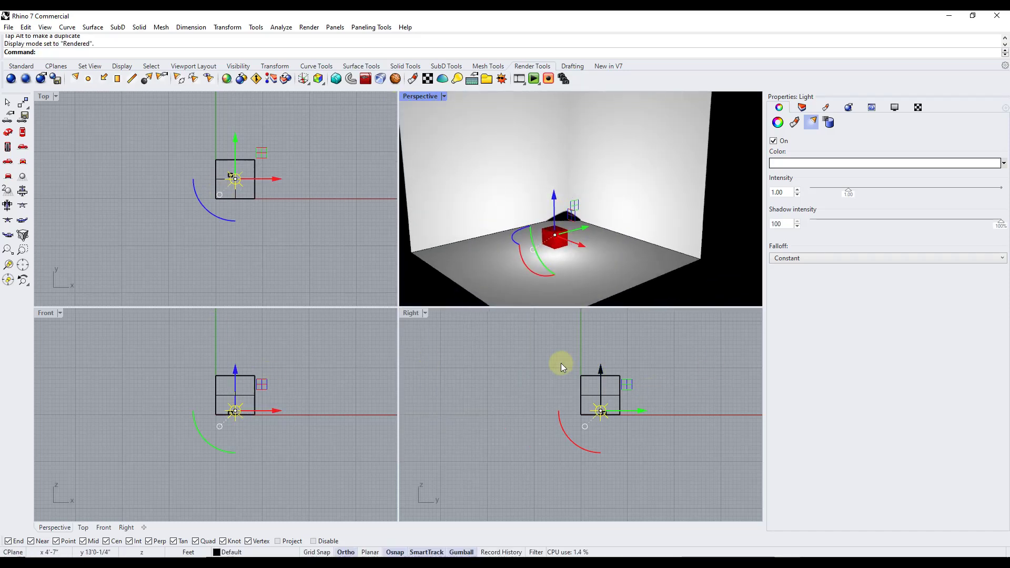
Raise the point light higher, reduce its intensity to 0.50, and lower it back toward the cube.
scroll(538, 270, "up", 2)
mouse_move(598, 374)
left_mouse_down()
mouse_move(602, 362)
mouse_move(609, 375)
left_mouse_up()
right_click_drag(597, 248, 531, 226)
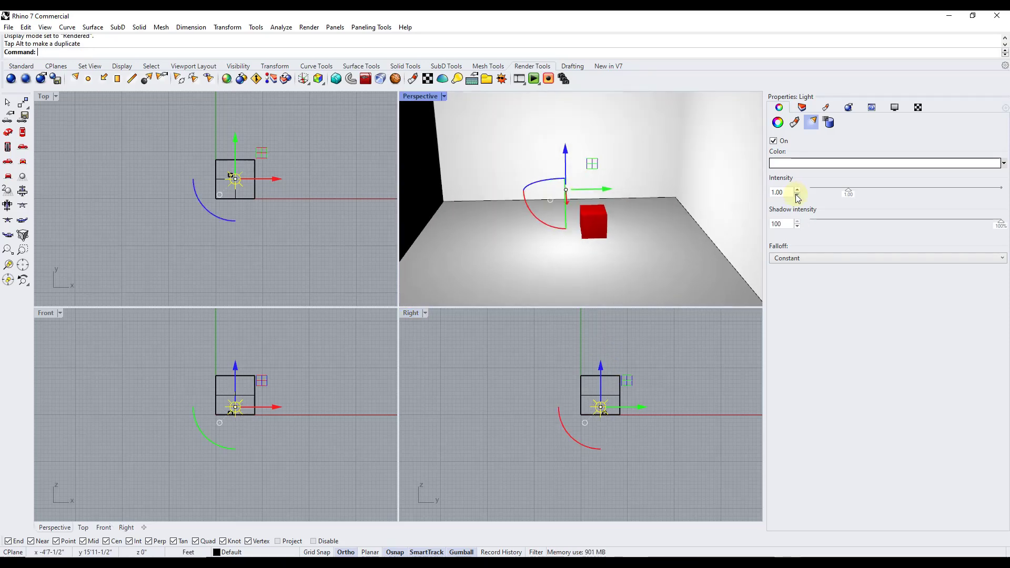
left_click(797, 195)
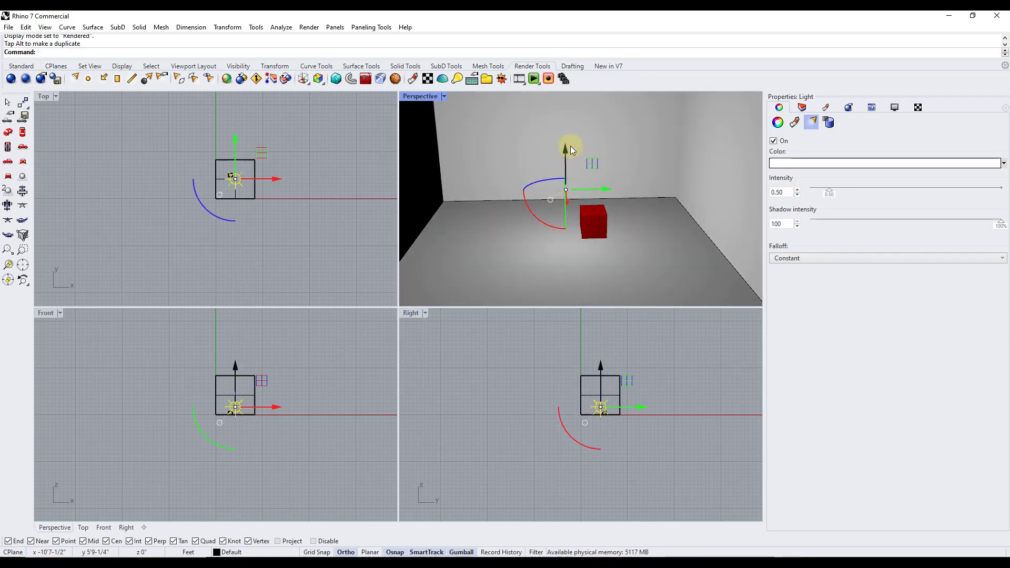
left_click_drag(570, 149, 569, 169)
left_click_drag(566, 209, 566, 210)
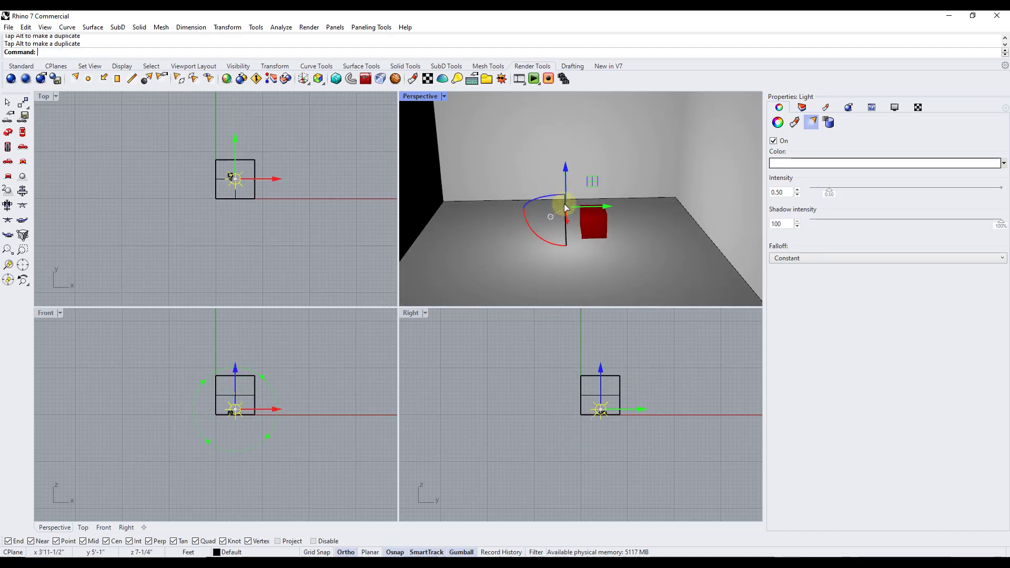
Change the point light's color to a golden yellow, about #F7DC23.
left_click(827, 167)
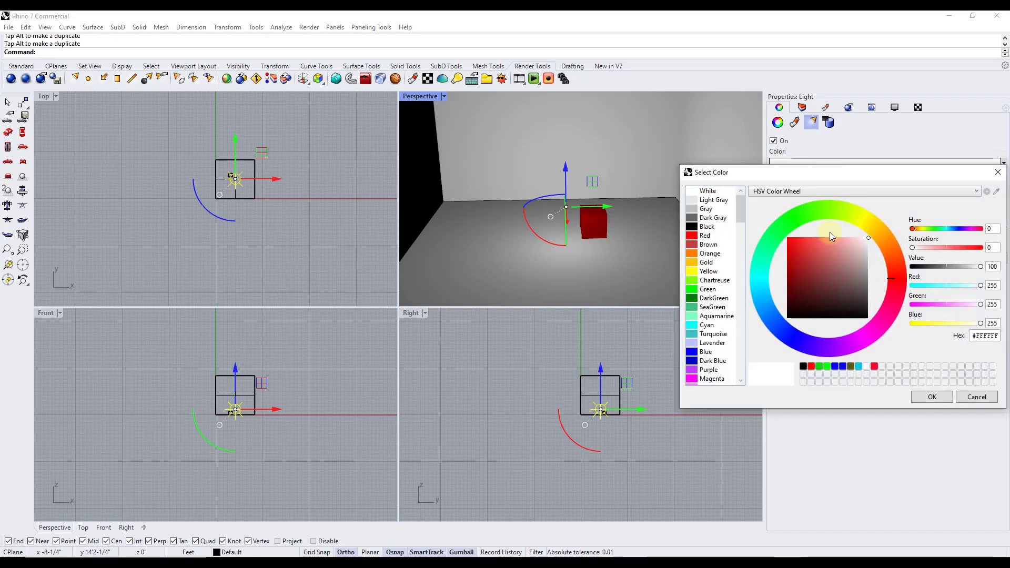
left_click_drag(861, 225, 874, 224)
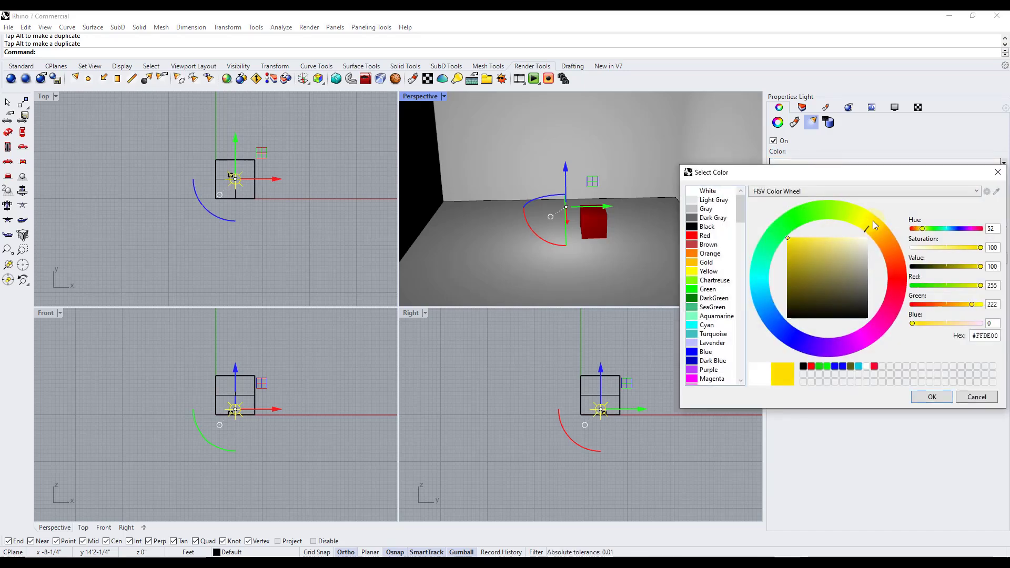
left_click_drag(798, 237, 797, 239)
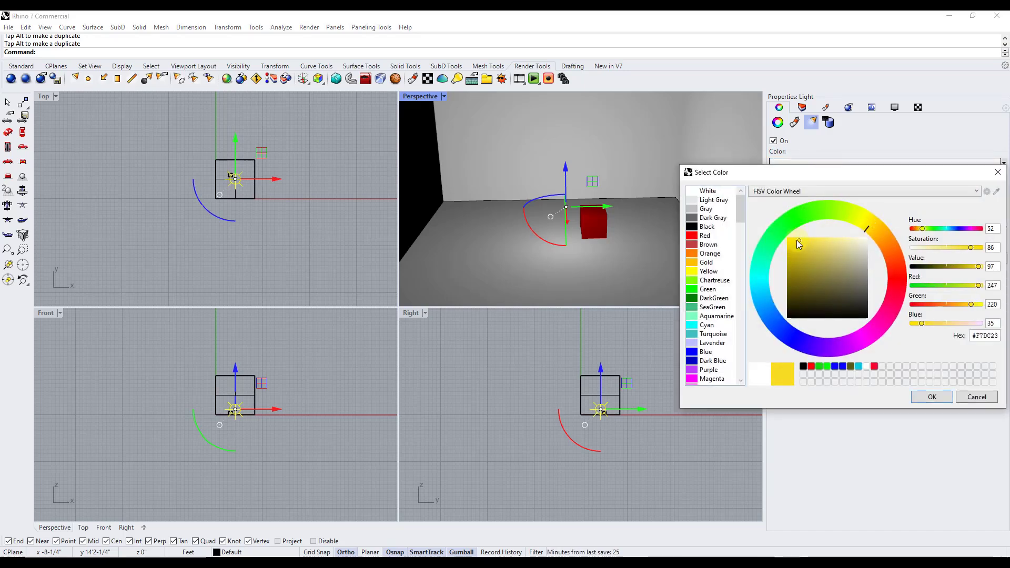
left_click(928, 396)
Move the yellow point light along the X axis away from the cube, and delete the light.
right_click_drag(601, 233, 574, 225)
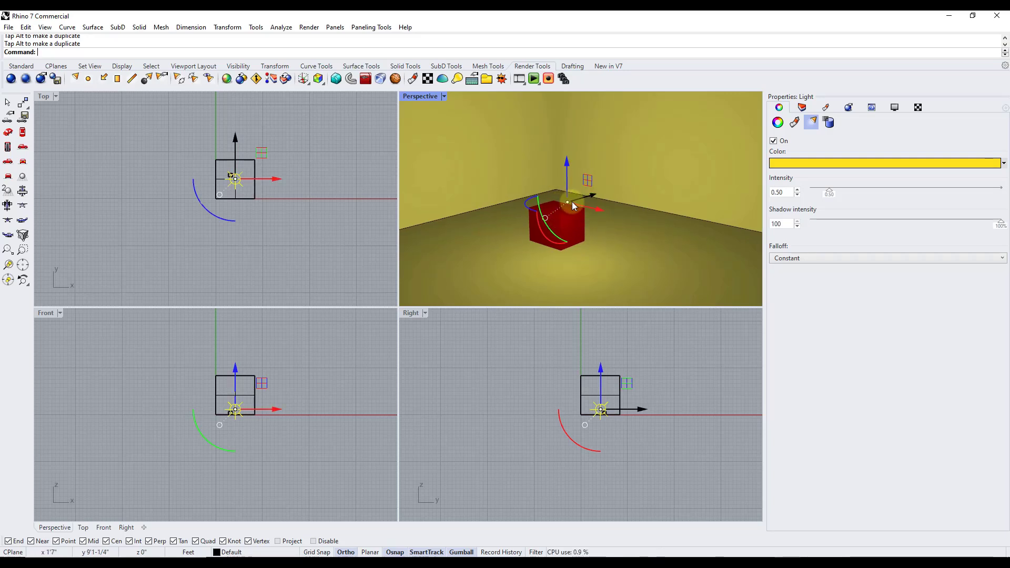
left_click_drag(597, 213, 660, 227)
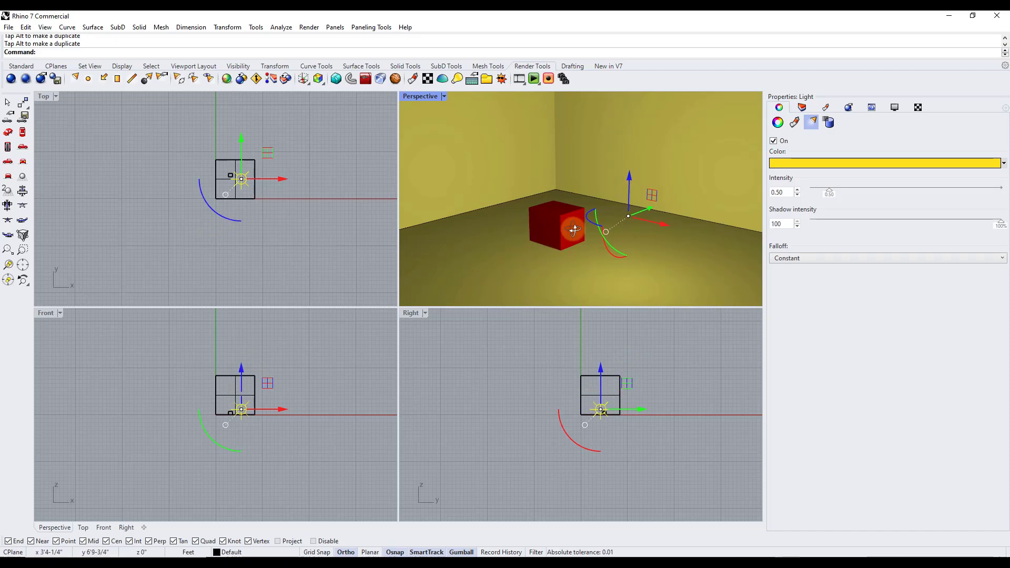
right_click_drag(573, 229, 626, 213)
key("Delete")
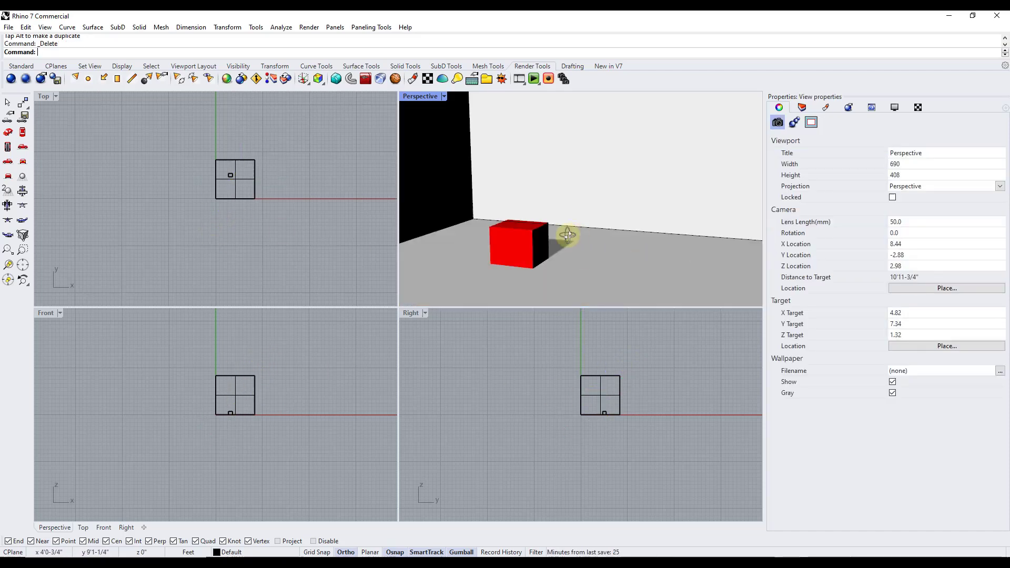
right_click_drag(566, 232, 554, 238)
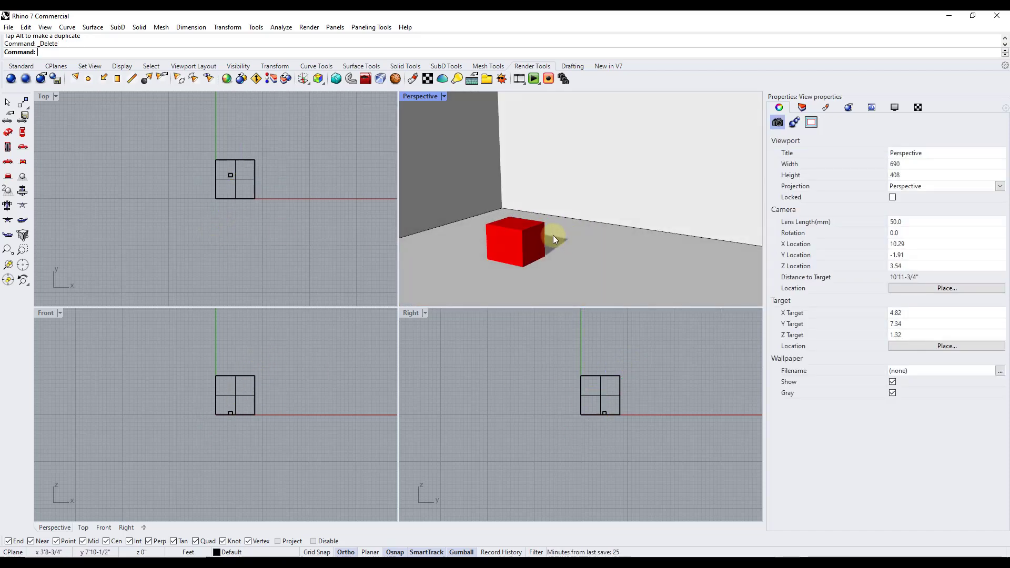
Add a spotlight on the floor beside the red cube by drawing its cone base, radius and end point.
left_click(76, 79)
left_click(581, 290)
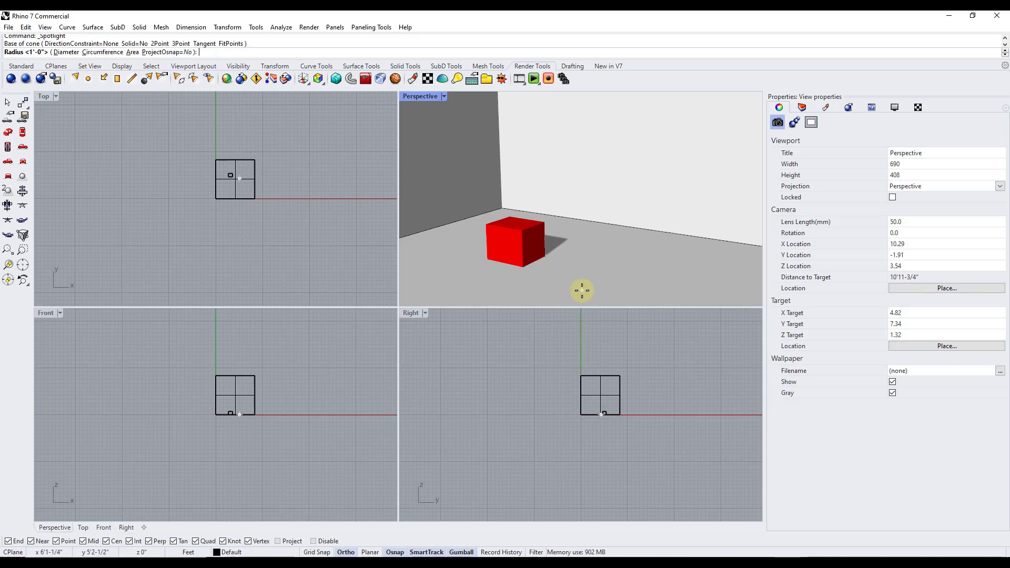
left_click(575, 287)
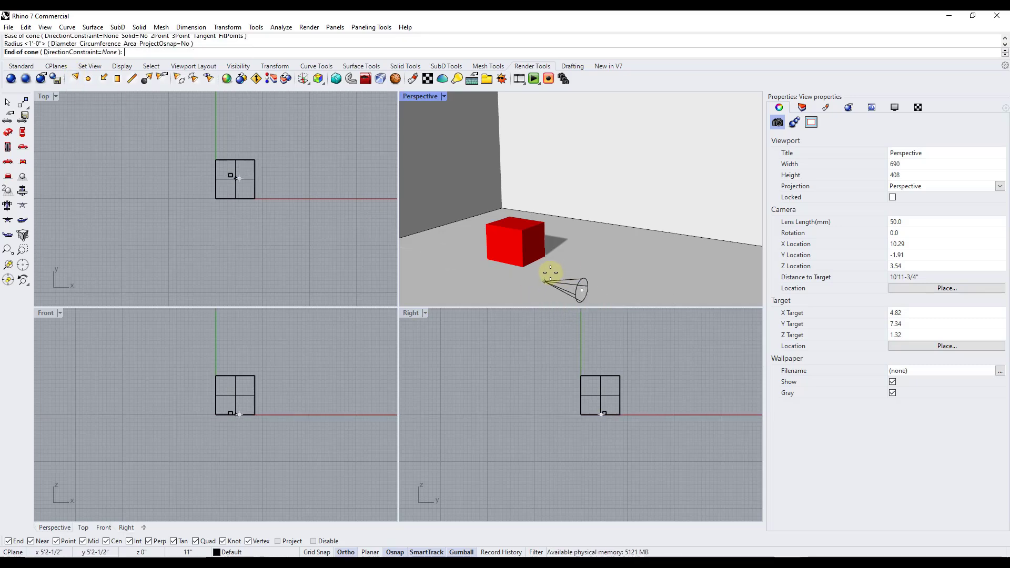
left_click(632, 298)
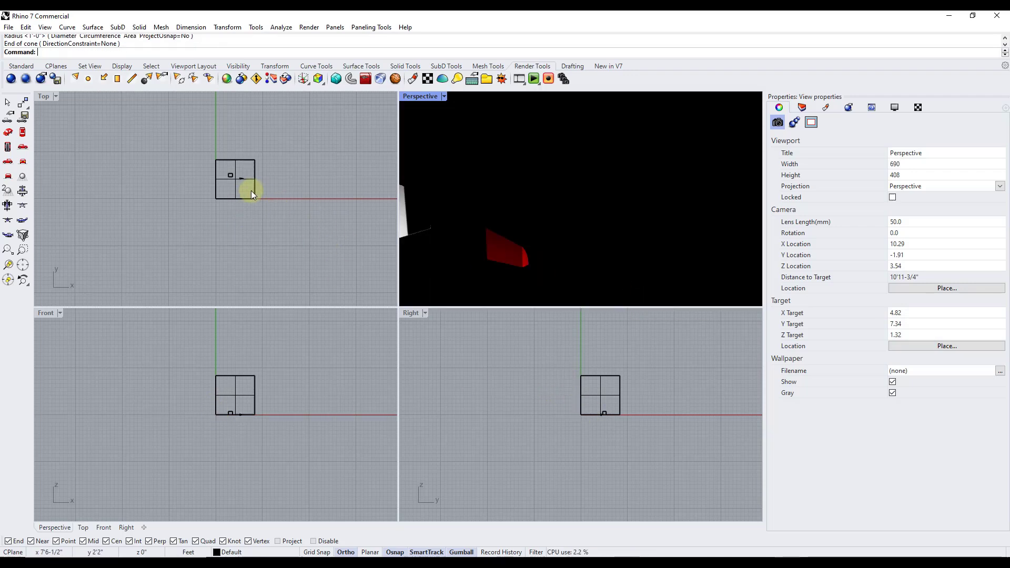
Raise and tilt the spotlight so it aims down at the red cube, and enlarge its cone.
left_click(241, 178)
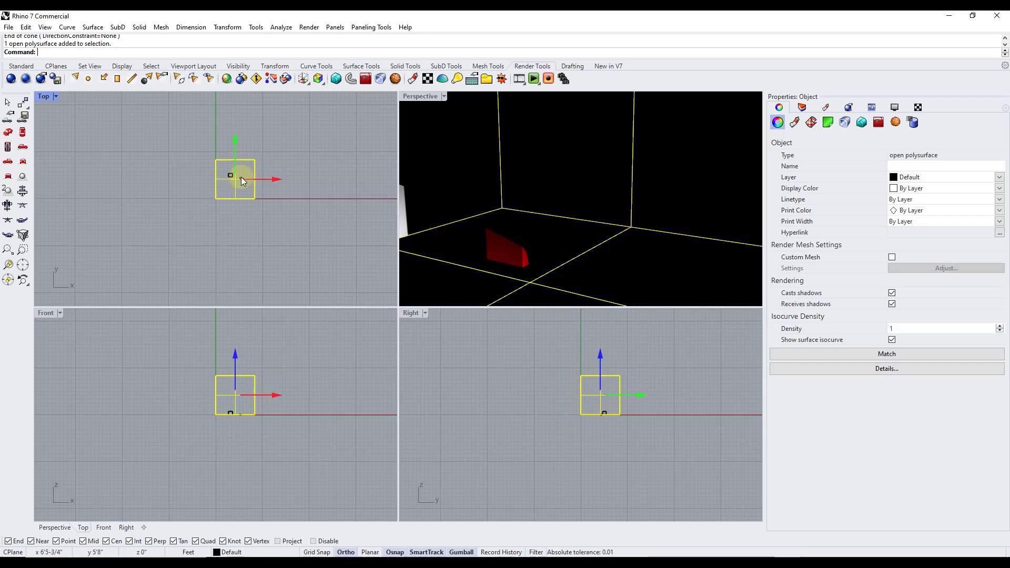
left_click_drag(617, 264, 624, 244)
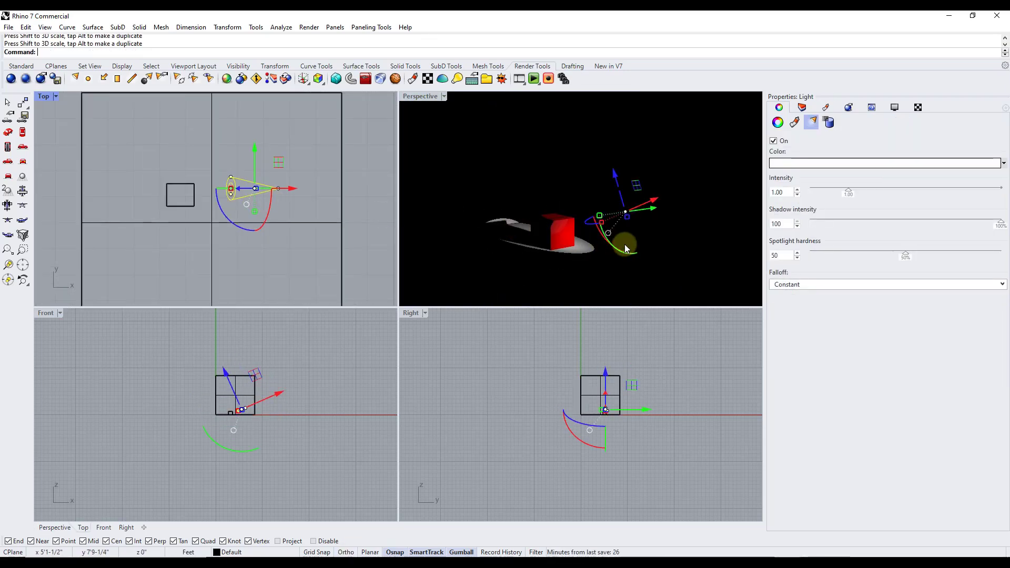
right_click_drag(621, 222, 626, 207)
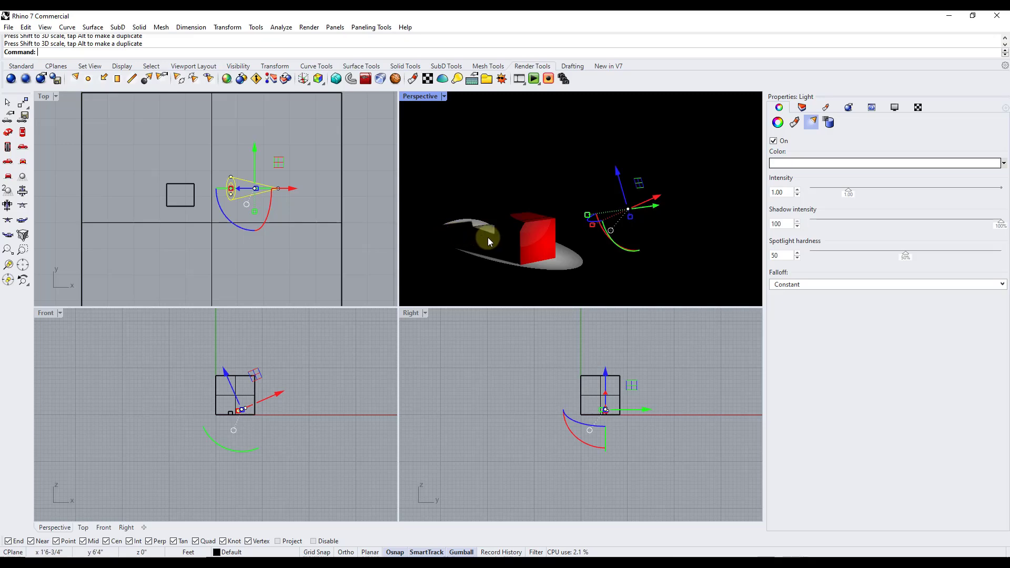
left_click_drag(232, 269, 244, 209)
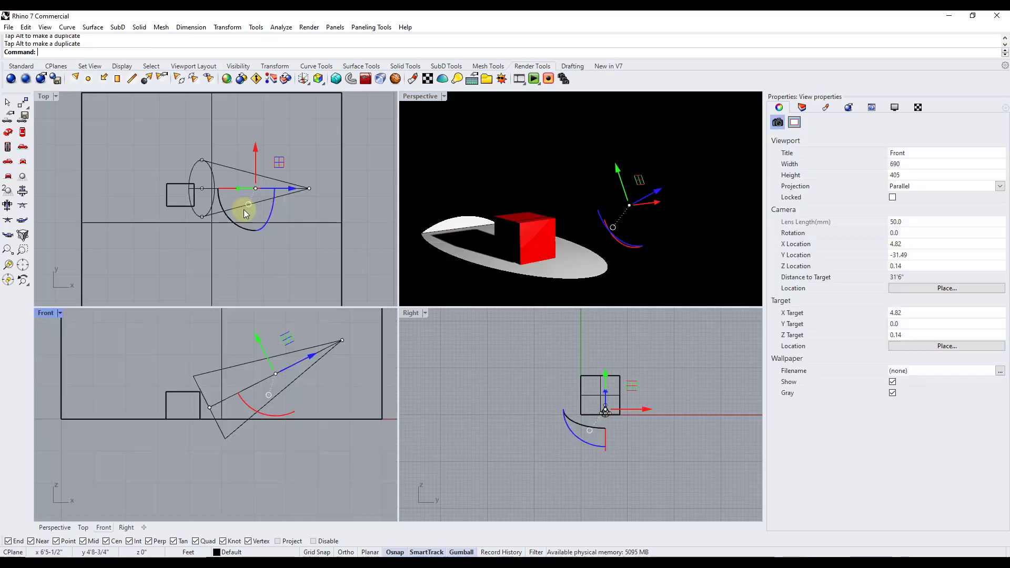
Widen the spotlight's cone using its radius point and show the Perspective view in Raytraced mode.
left_click(202, 159)
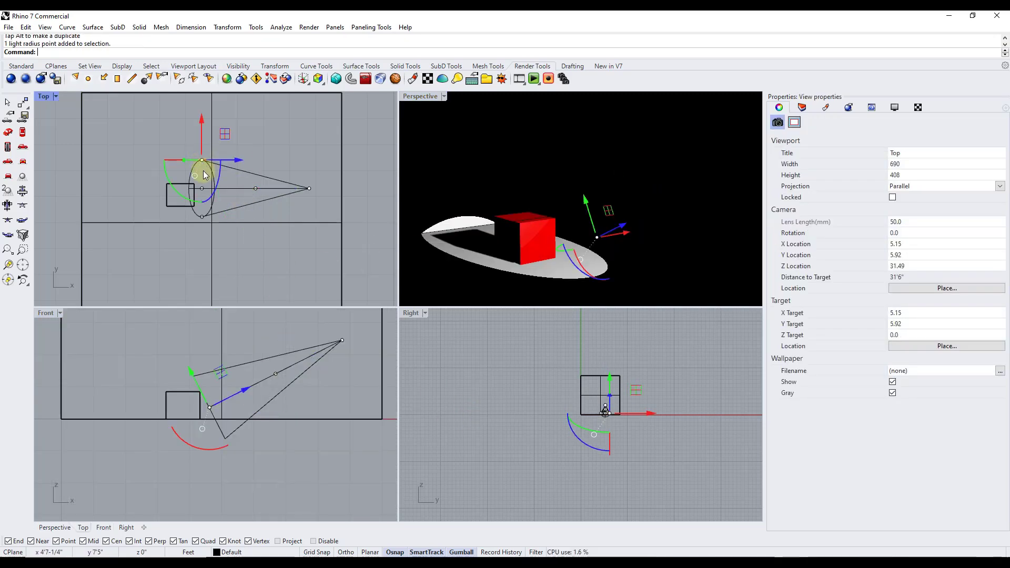
mouse_move(200, 132)
left_mouse_down()
mouse_move(199, 96)
mouse_move(203, 150)
mouse_move(205, 115)
left_mouse_up()
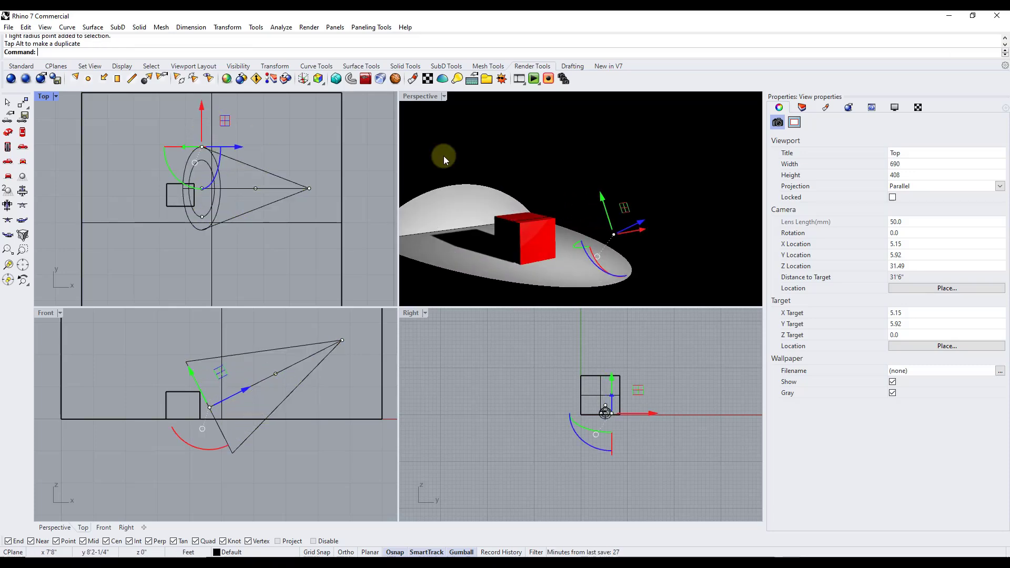
left_click(445, 97)
left_click(446, 235)
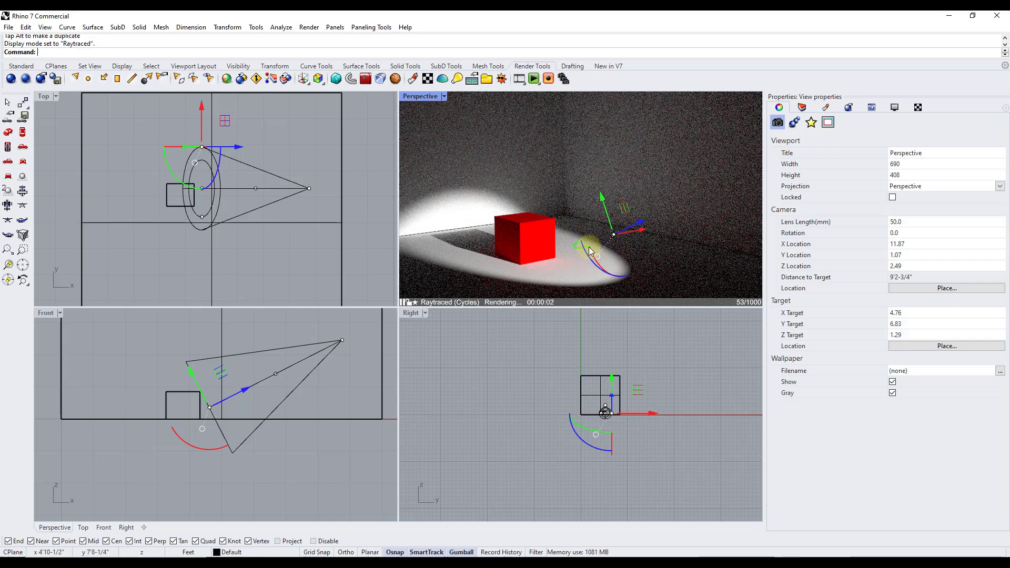
Compare the Perspective view in Rendered and Raytraced modes, ending on Raytraced, and widen the spotlight's cone further.
left_click(444, 96)
left_click(441, 157)
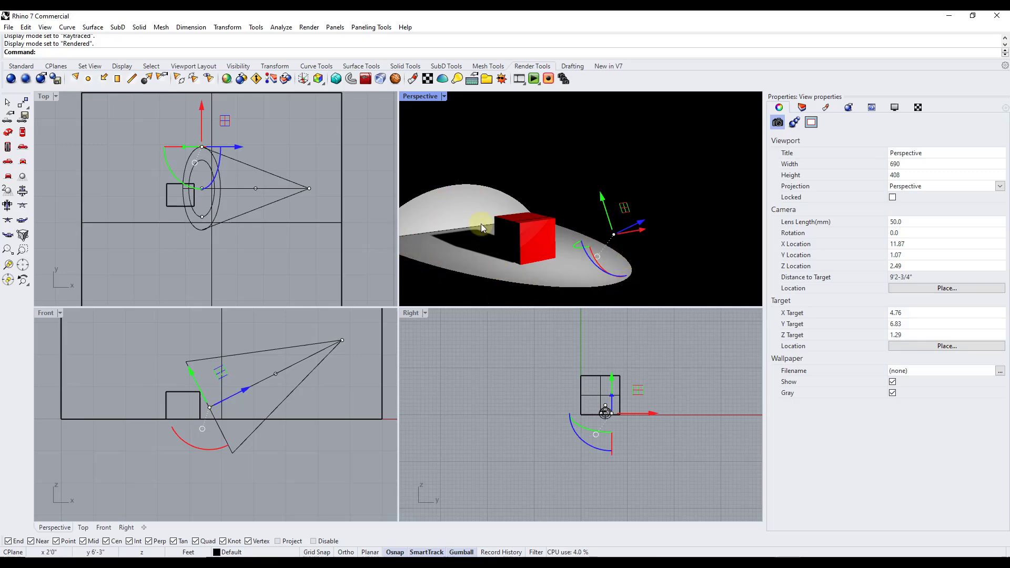
left_click(444, 96)
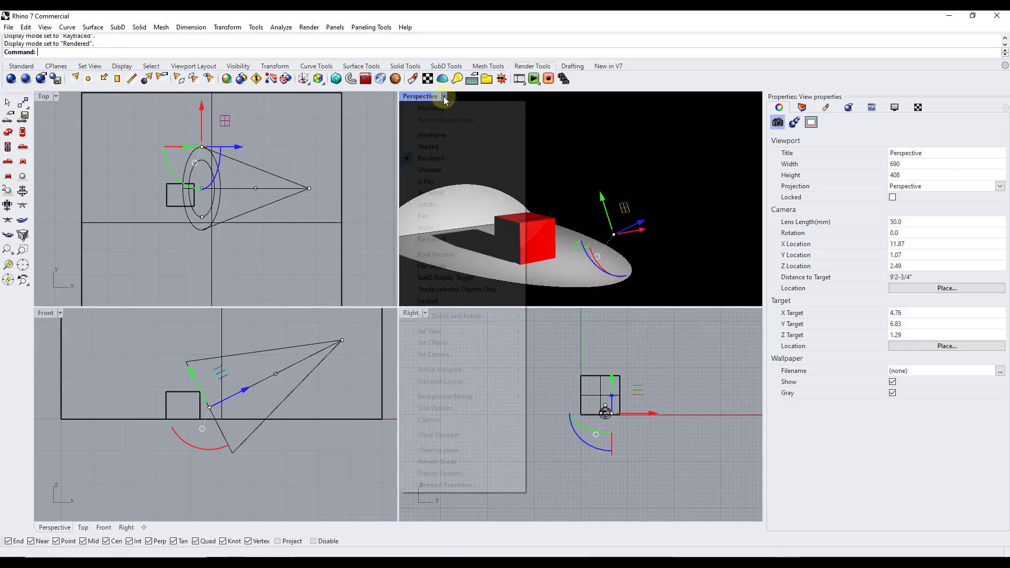
left_click(431, 239)
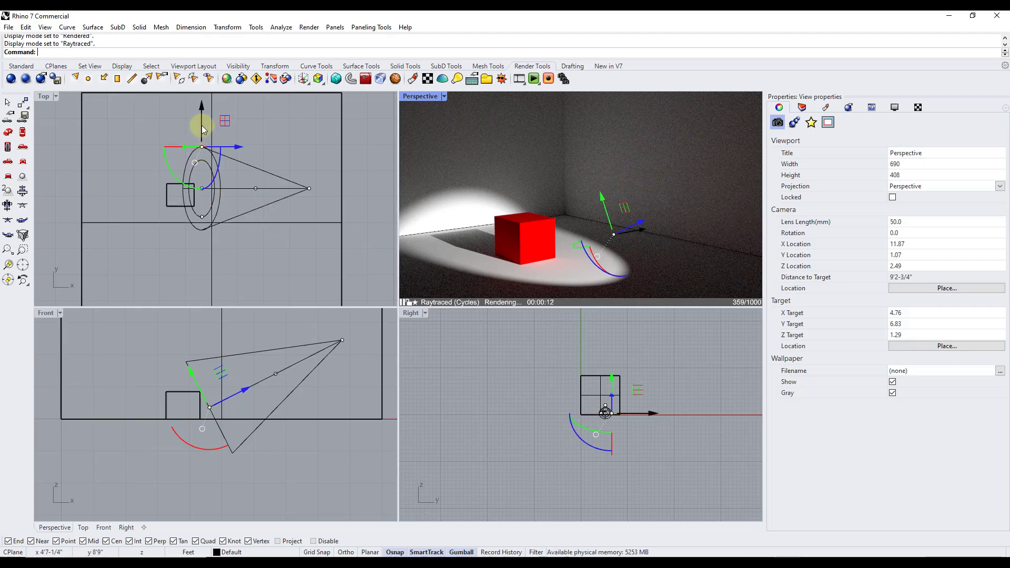
left_click_drag(201, 126, 202, 111)
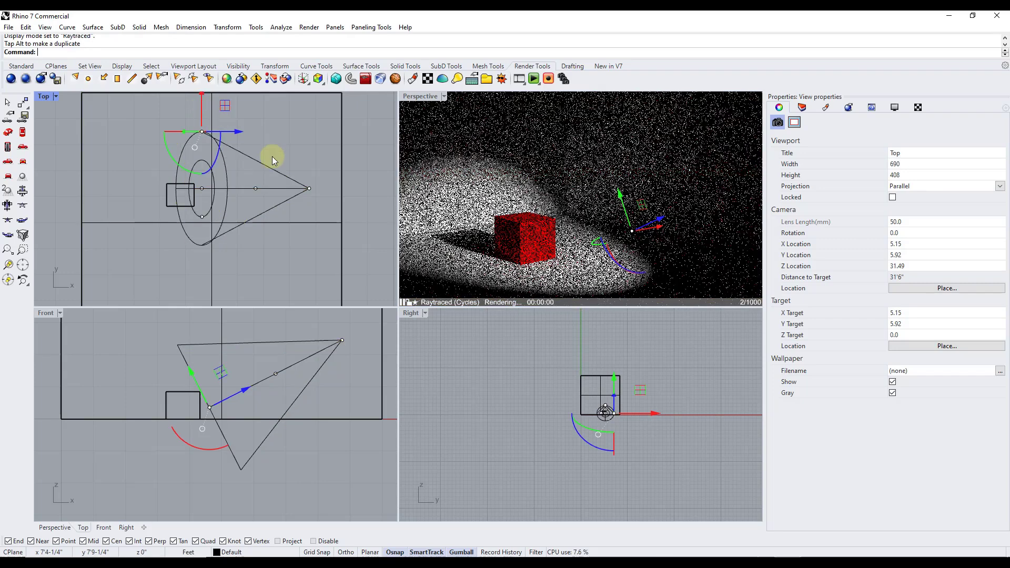
Add an upright rectangular light next to the red cube, drawing its length on the floor and its width vertically.
left_click(115, 81)
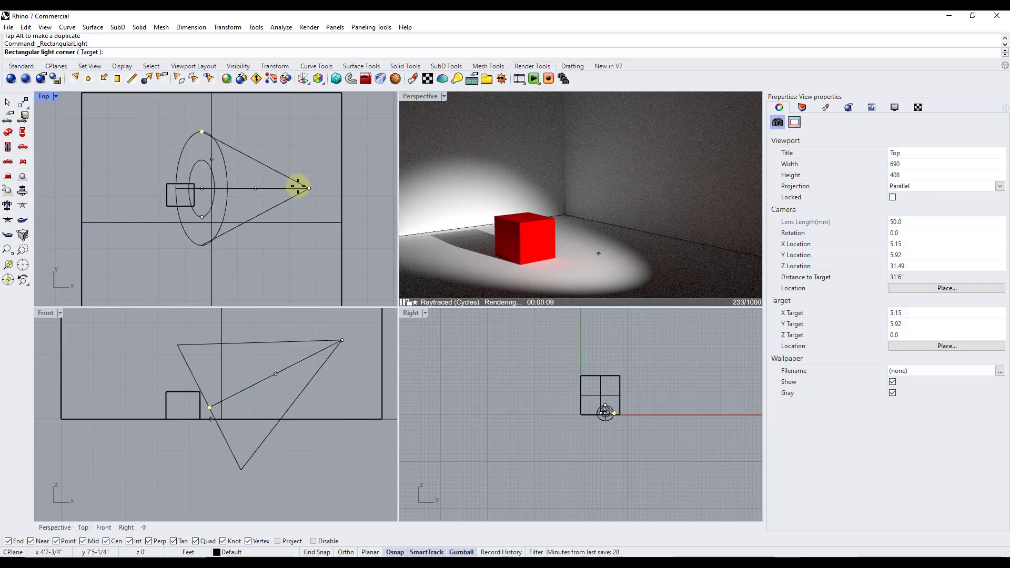
left_click(598, 235)
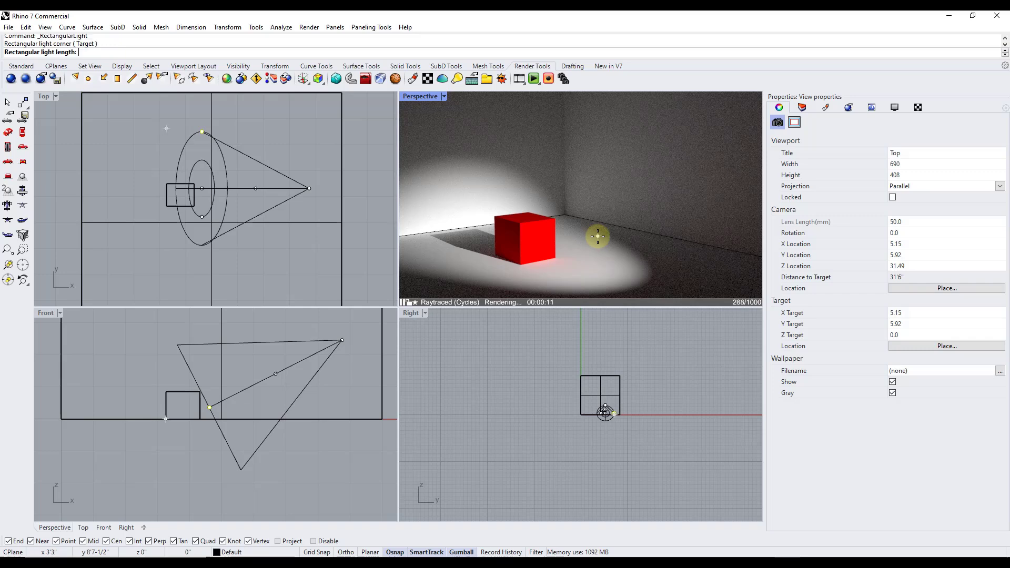
left_click(628, 243)
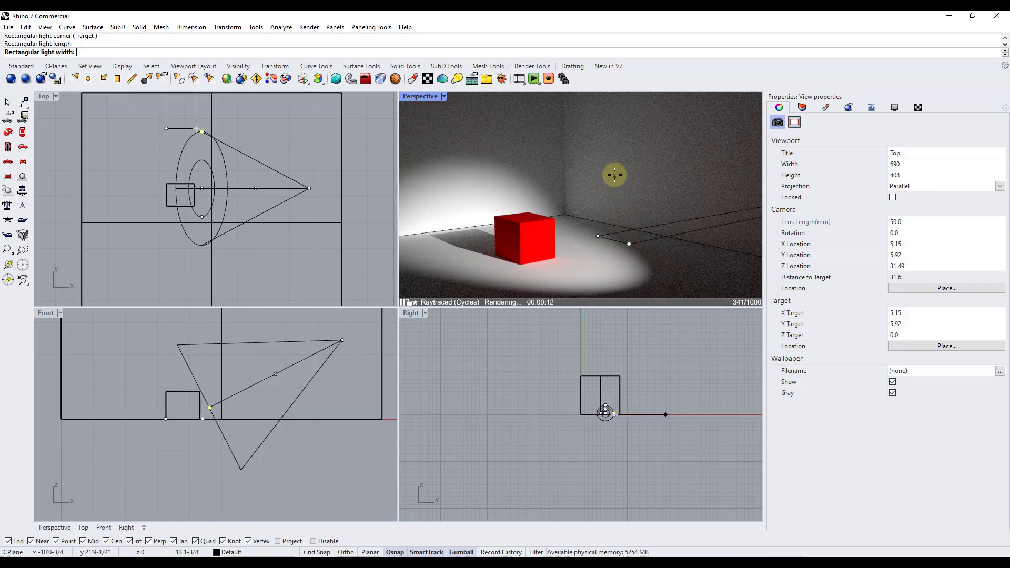
left_click(601, 379)
scroll(617, 411, "up", 5)
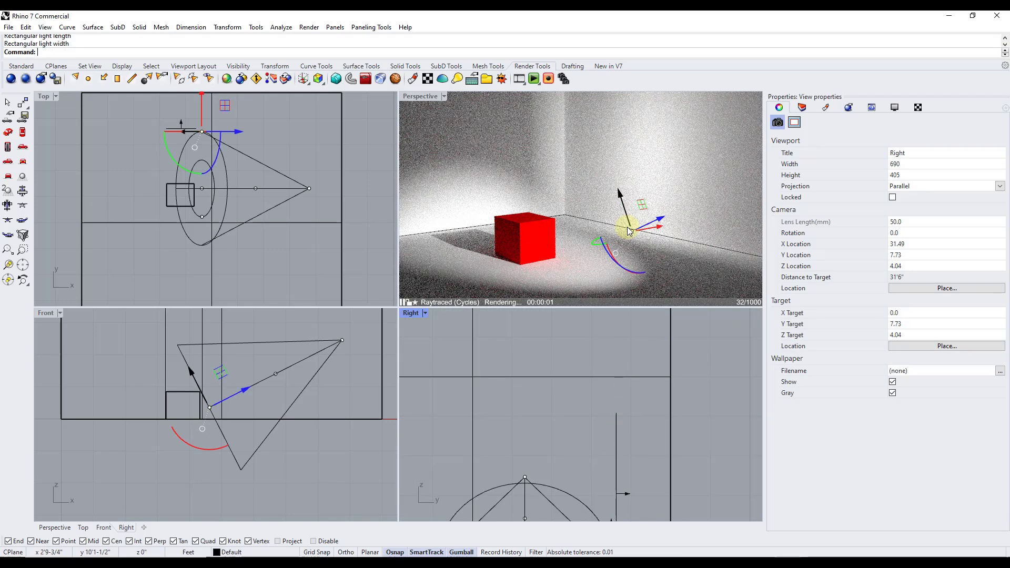
scroll(618, 403, "down", 5)
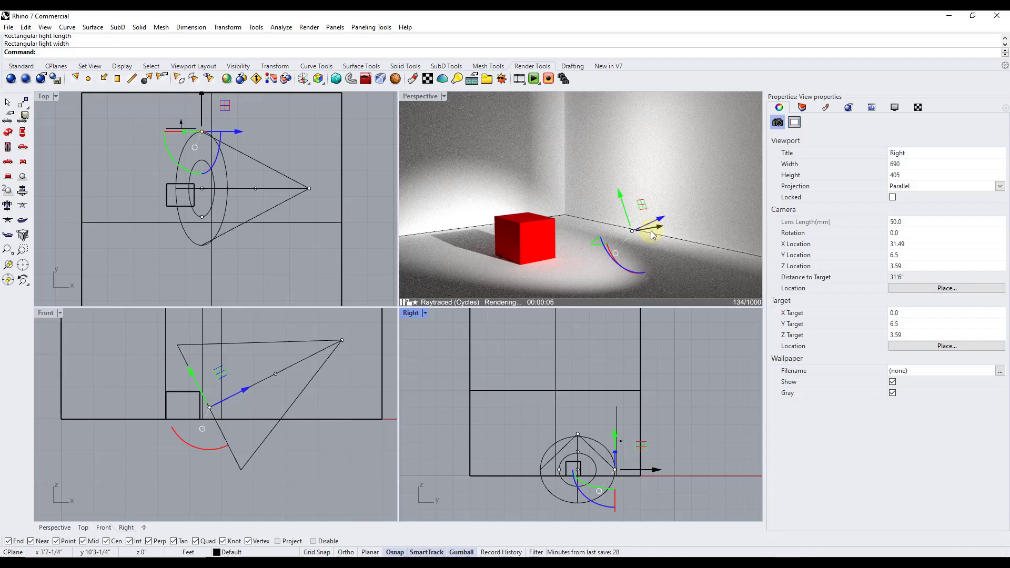
Move the spotlight's radius point across to the opposite side of its cone, and delete the spotlight.
left_click_drag(659, 230, 467, 263)
scroll(652, 218, "down", 5)
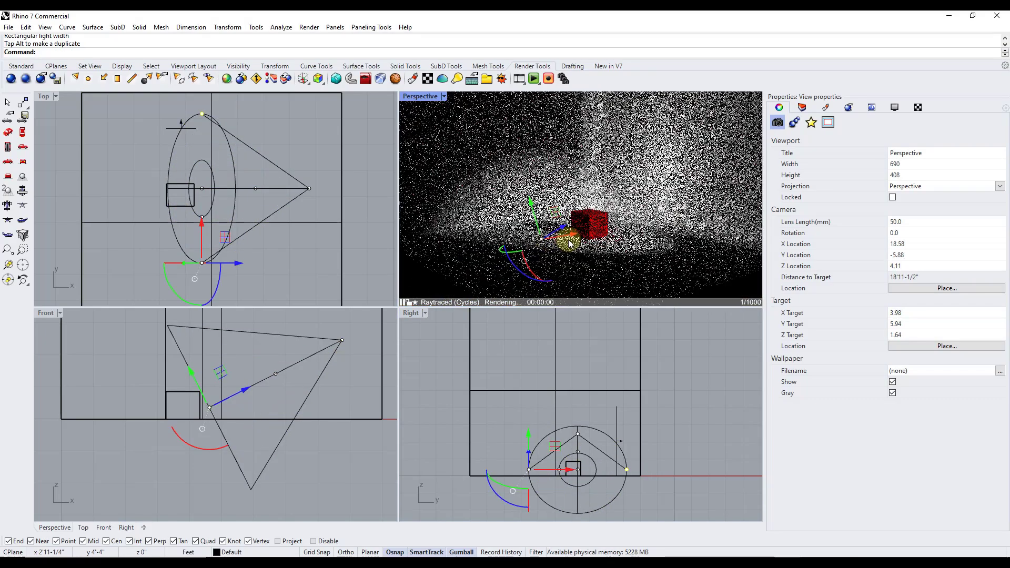
scroll(578, 221, "up", 3)
left_click(585, 469)
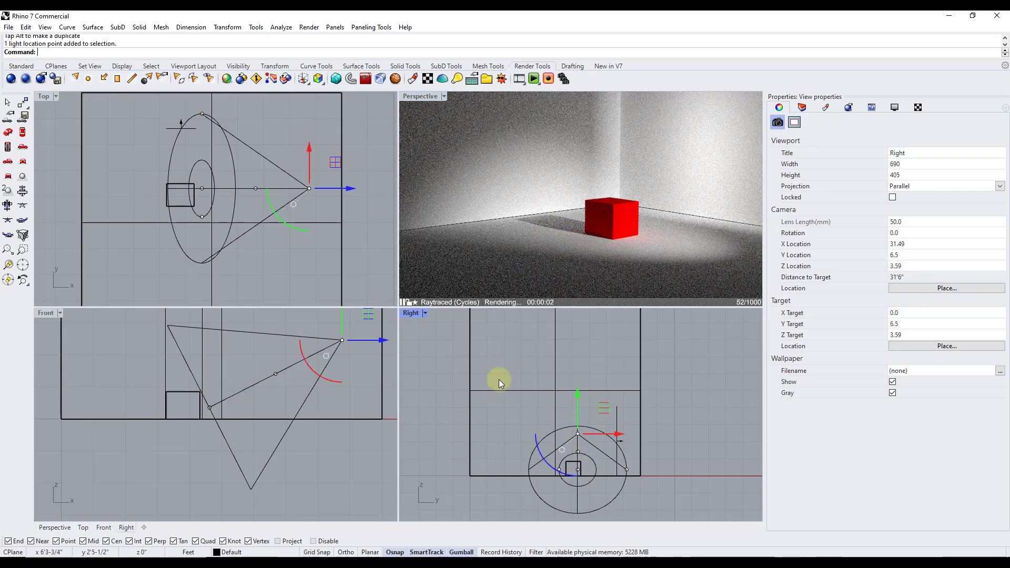
key("Delete")
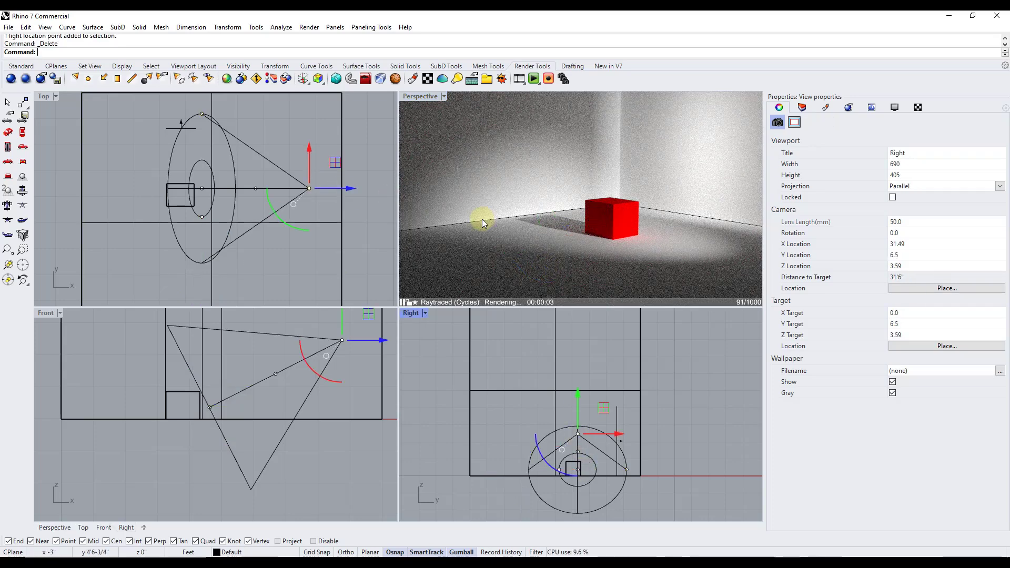
left_click(311, 188)
left_click(293, 189)
key("Delete")
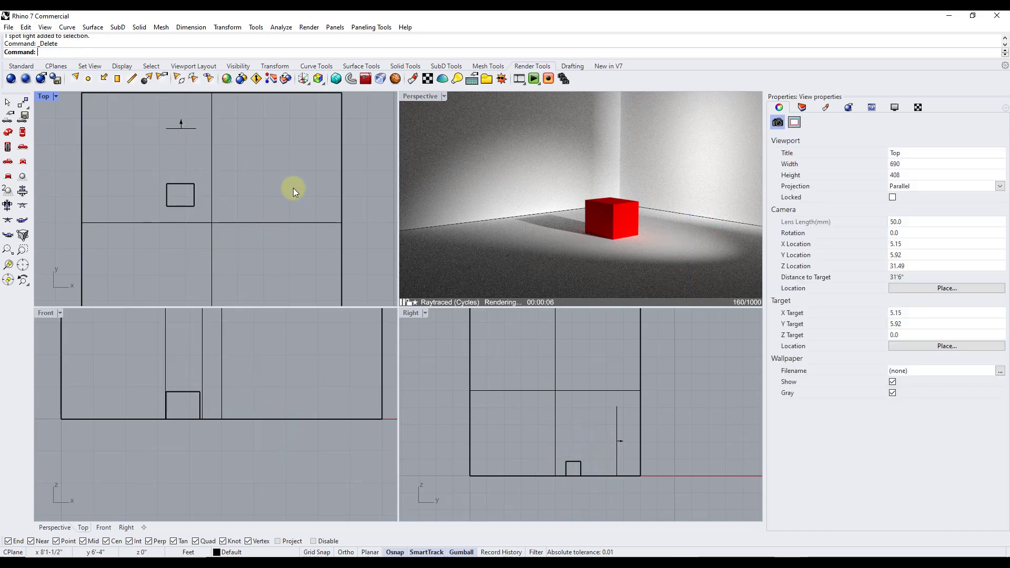
Move the rectangular light along the Y axis to the opposite side of the cube, and make it wider and shorter.
left_click(618, 440)
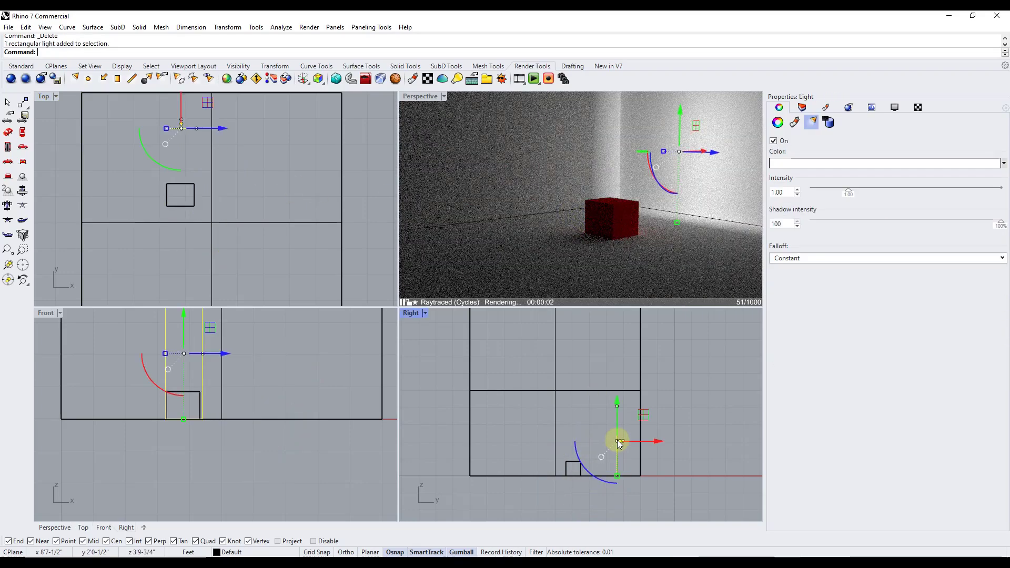
left_click_drag(654, 442, 563, 449)
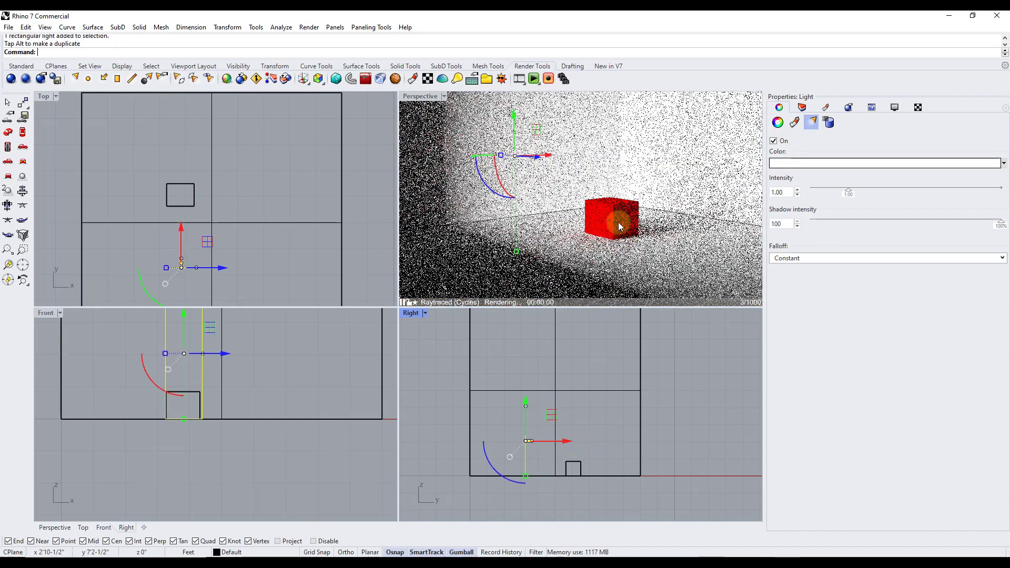
scroll(160, 428, "down", 5)
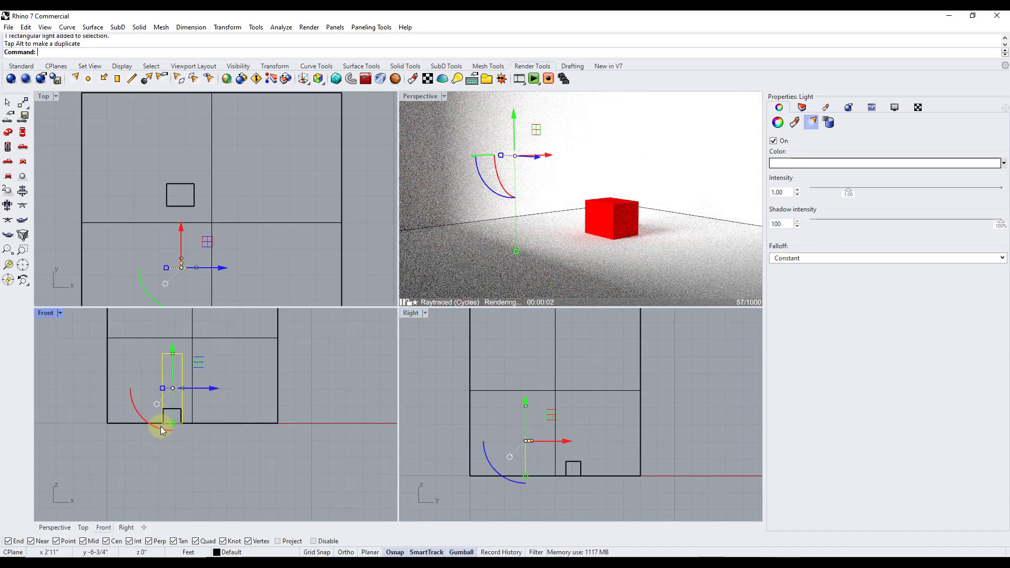
scroll(149, 367, "up", 4)
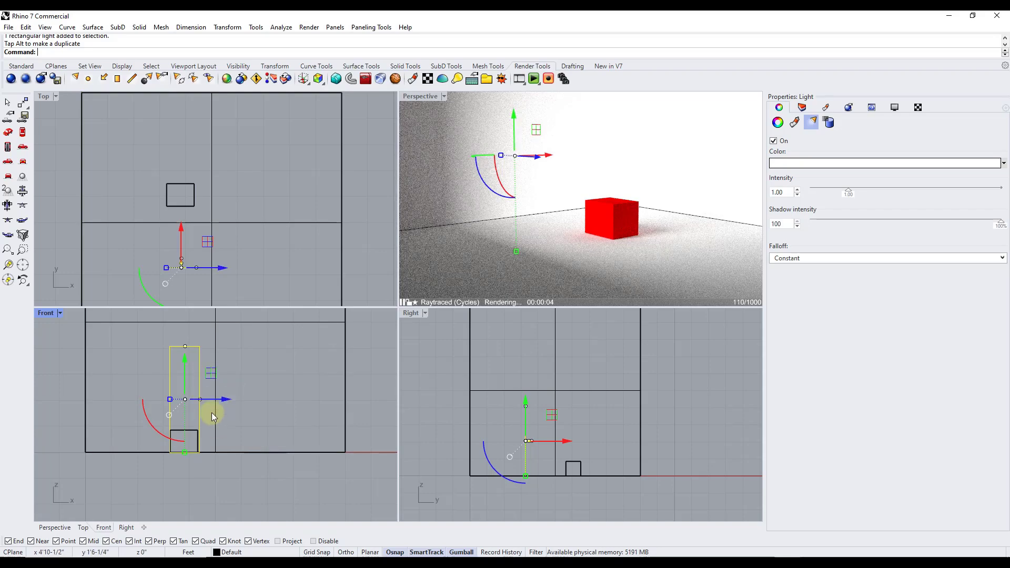
left_click_drag(170, 400, 142, 399)
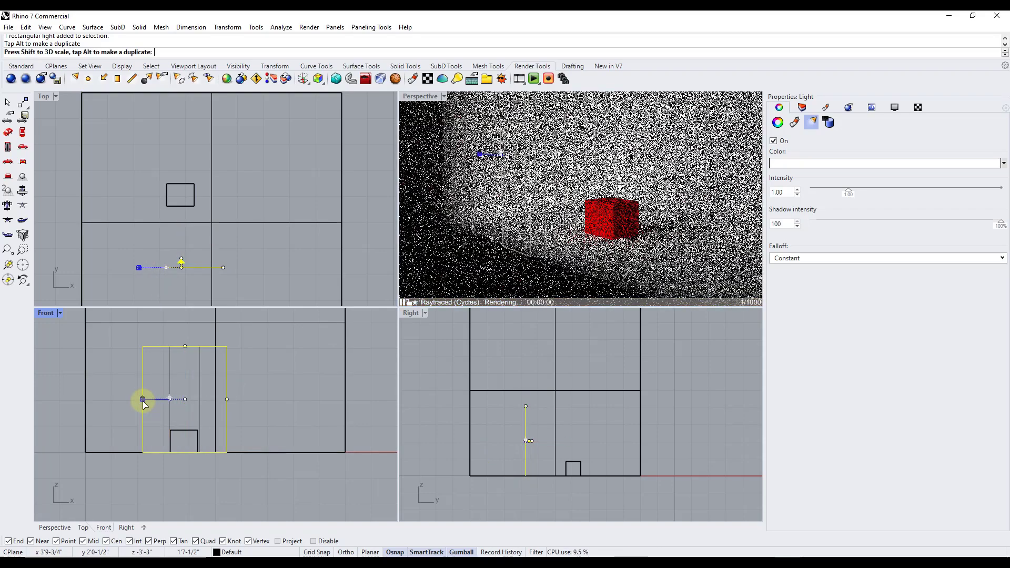
left_click_drag(185, 348, 214, 349)
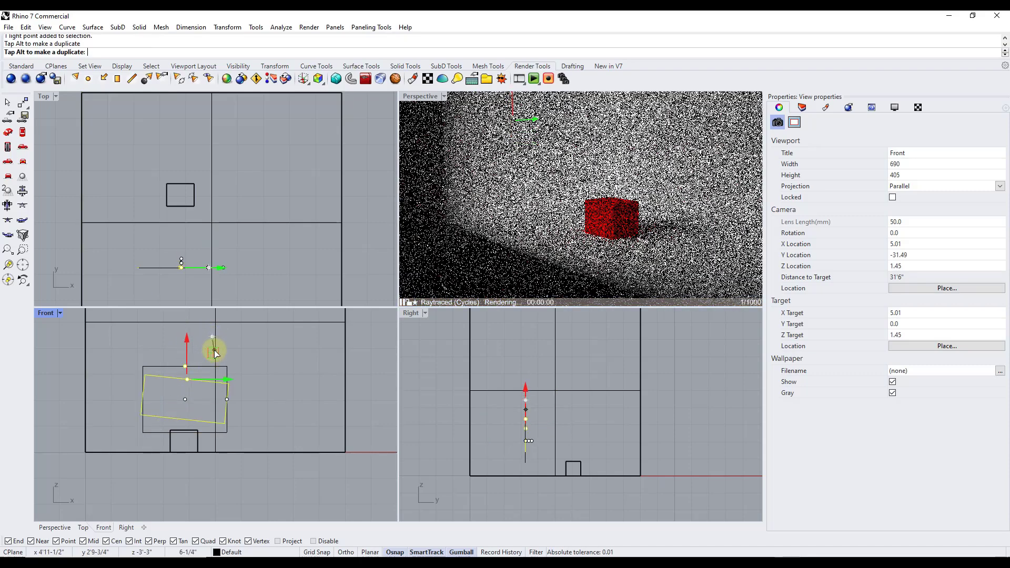
key("ctrl+z")
Lower the rectangular light's intensity to 0.35.
right_click_drag(599, 204, 494, 141)
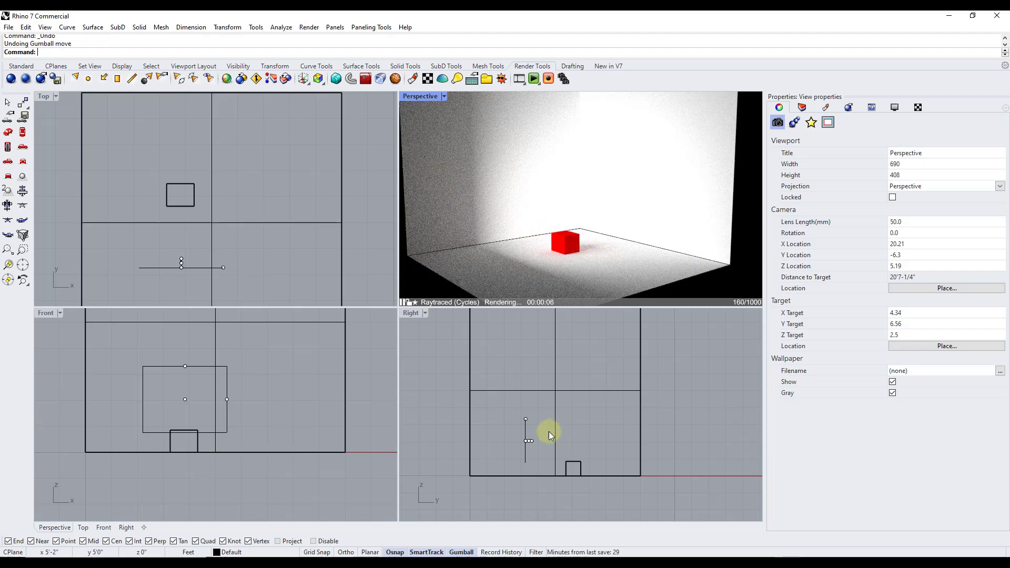
left_click(530, 441)
scroll(536, 444, "up", 5)
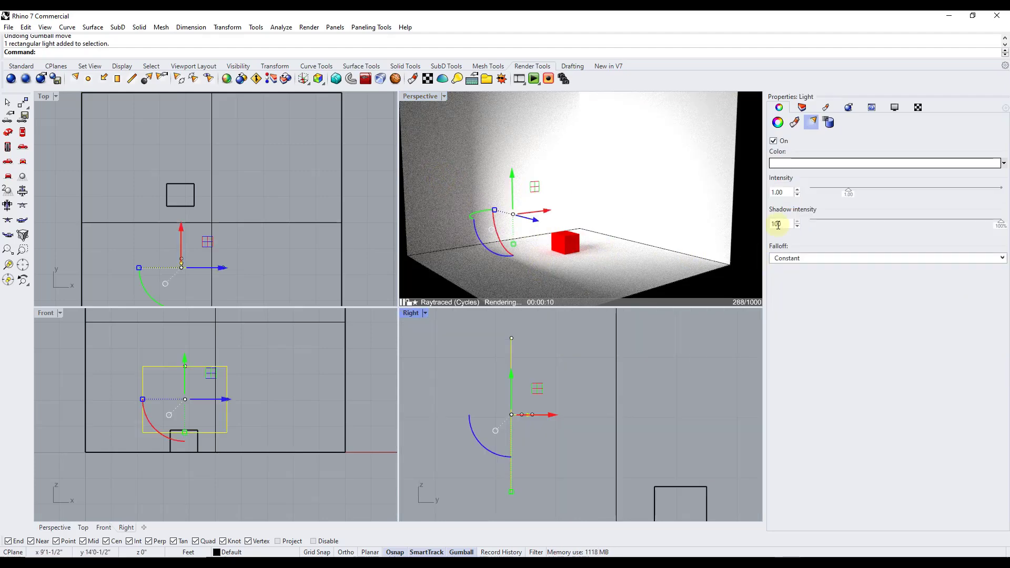
left_click(798, 195)
left_click(798, 195)
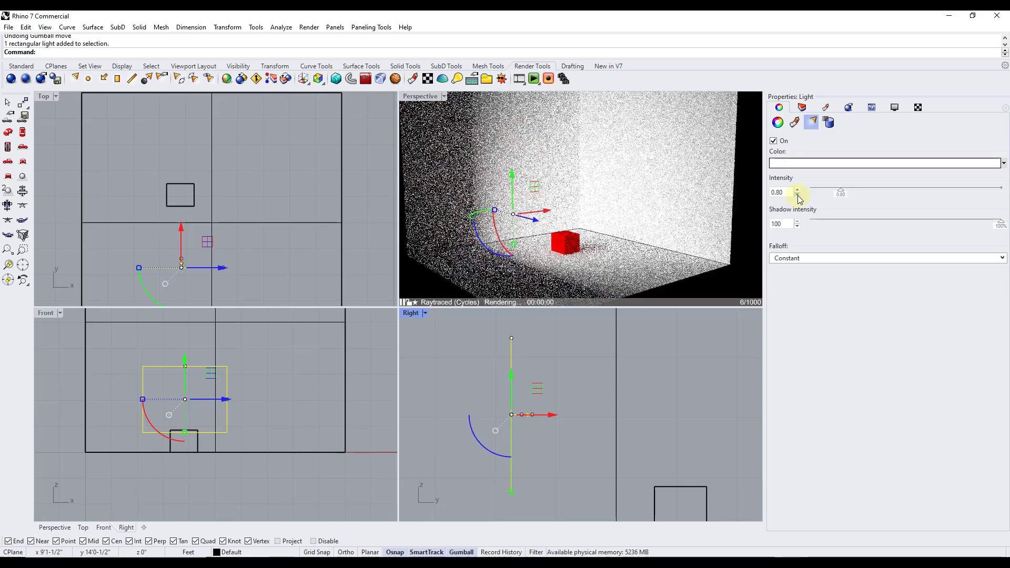
left_click(797, 195)
left_click(797, 196)
left_click(830, 193)
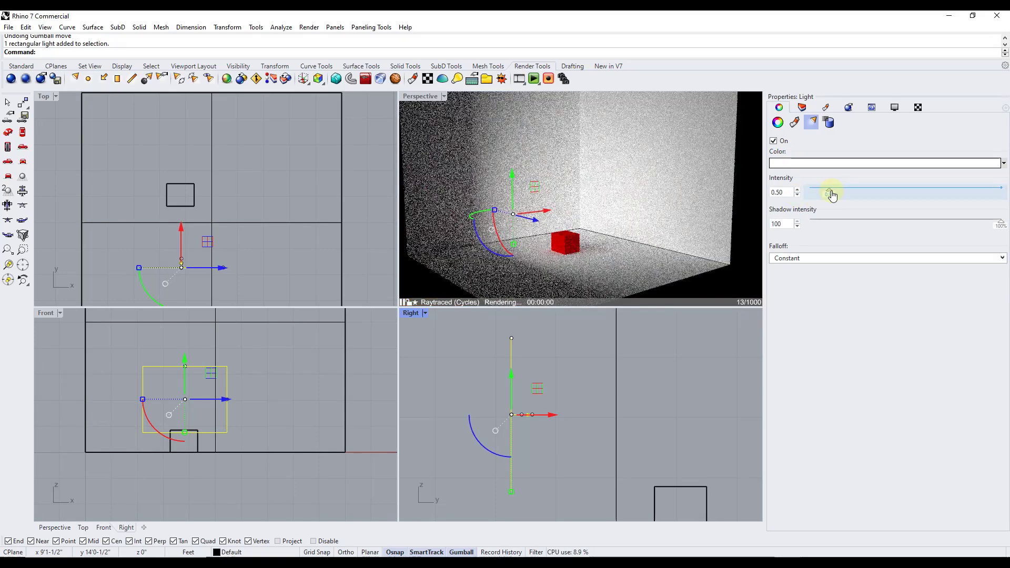
left_click_drag(829, 193, 824, 193)
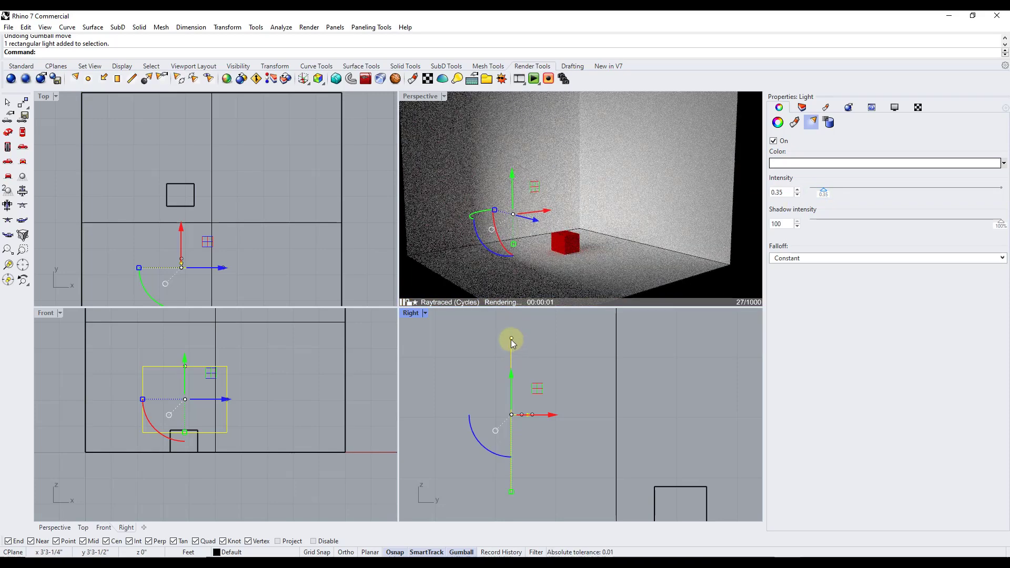
Shrink the rectangular light's height using its upper edge point and lower the whole light to the cube's level.
left_click(511, 339)
left_click_drag(511, 339, 551, 387)
left_click_drag(475, 381, 567, 479)
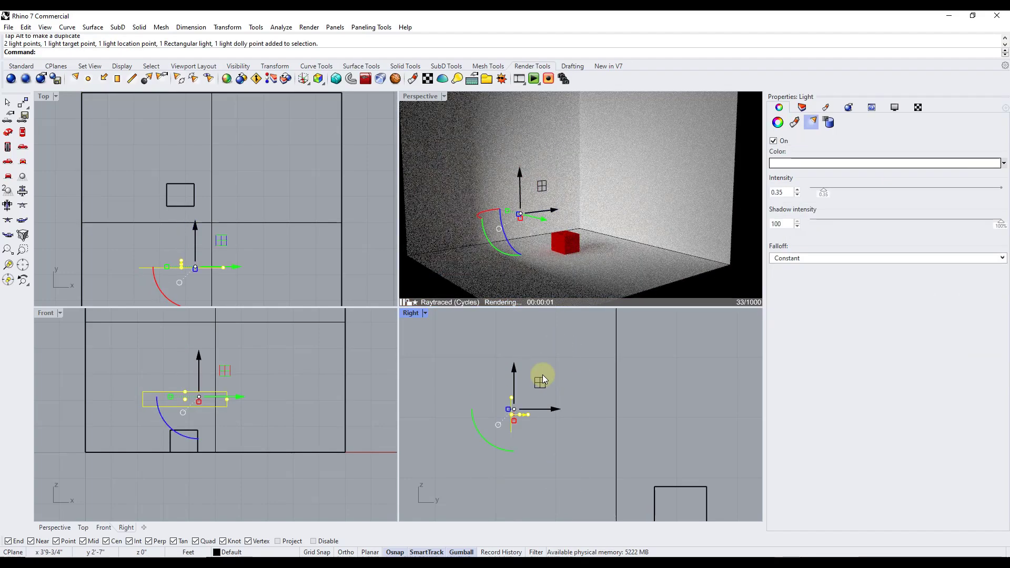
left_click_drag(541, 375, 548, 468)
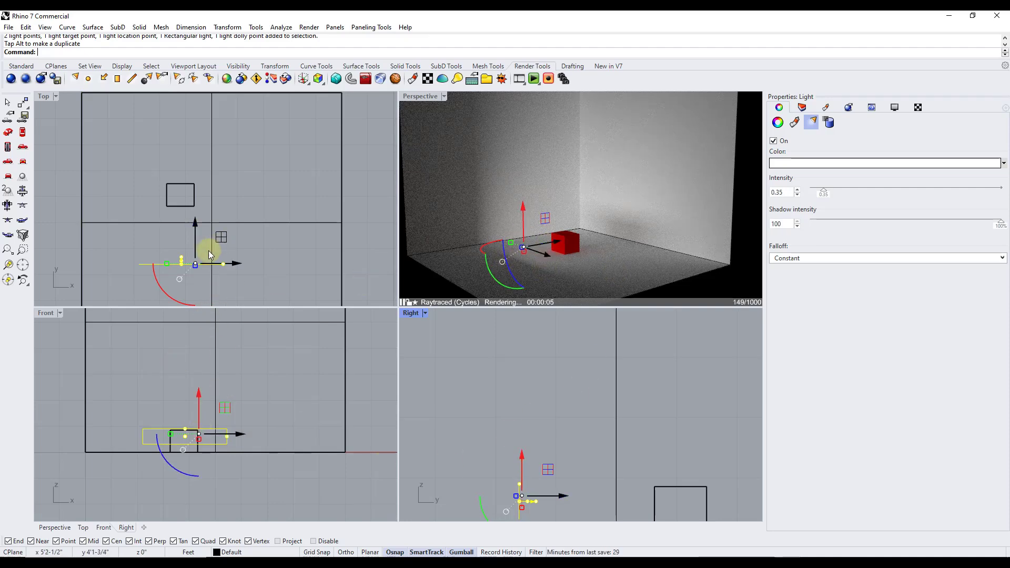
Duplicate the rectangular light to the side of the cube, and undo the rotation applied to both lights.
left_click_drag(222, 243, 264, 276)
left_click(567, 263)
right_click_drag(567, 263, 560, 235, "ctrl")
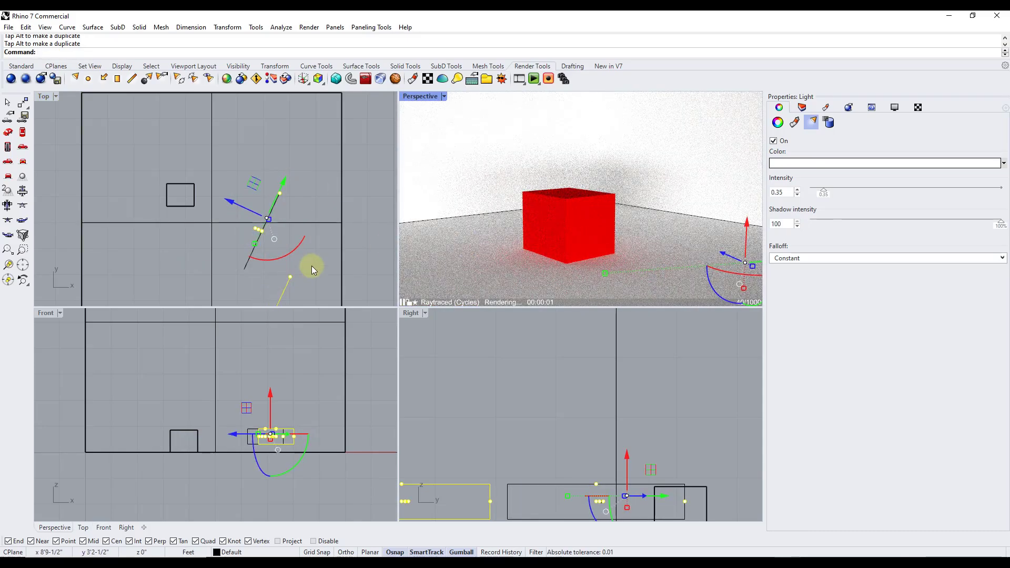
scroll(311, 266, "down", 3)
left_click(293, 294)
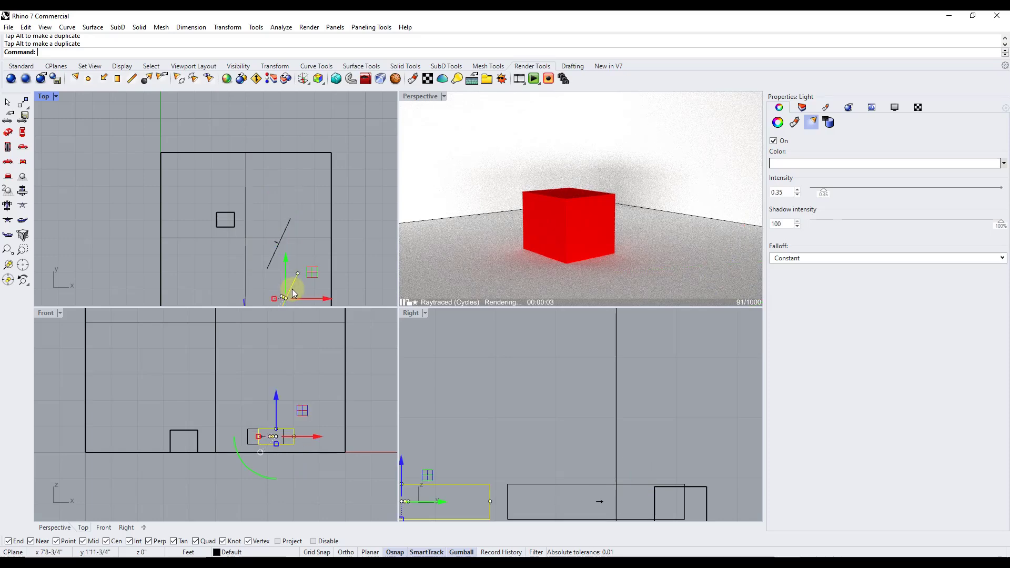
key("ctrl+z")
key("ctrl+z")
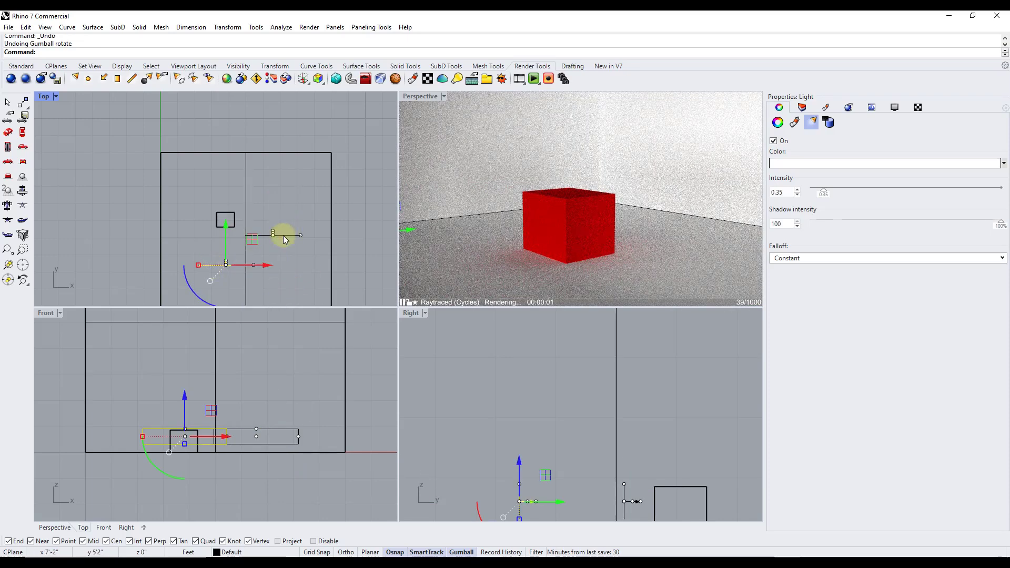
Rotate only the copied rectangular light to face the cube and shift it until it stands beside the cube.
left_click(284, 240)
left_click_drag(295, 214, 271, 282)
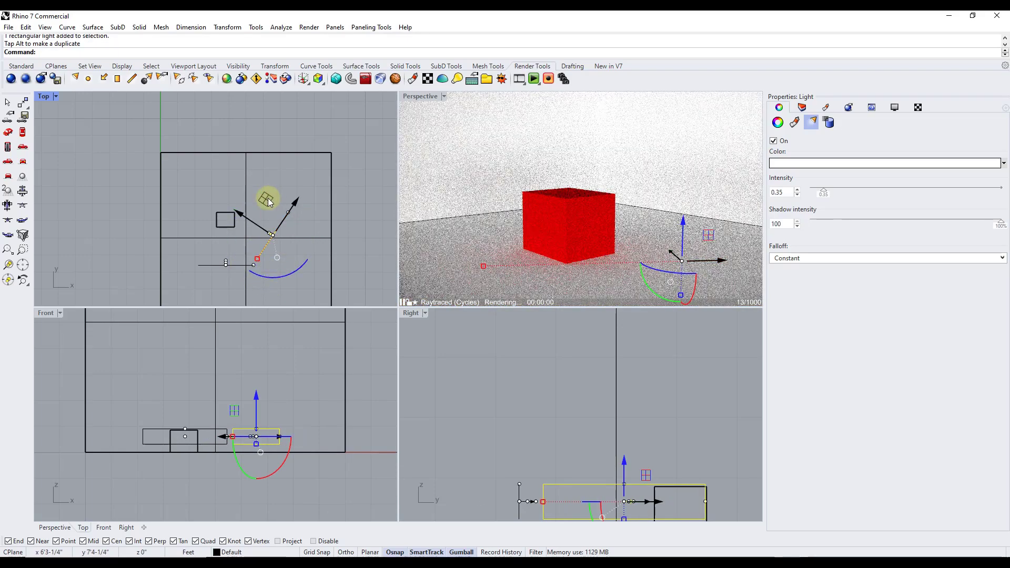
mouse_move(268, 202)
left_mouse_down()
mouse_move(271, 189)
mouse_move(323, 223)
mouse_move(286, 226)
mouse_move(254, 212)
left_mouse_up()
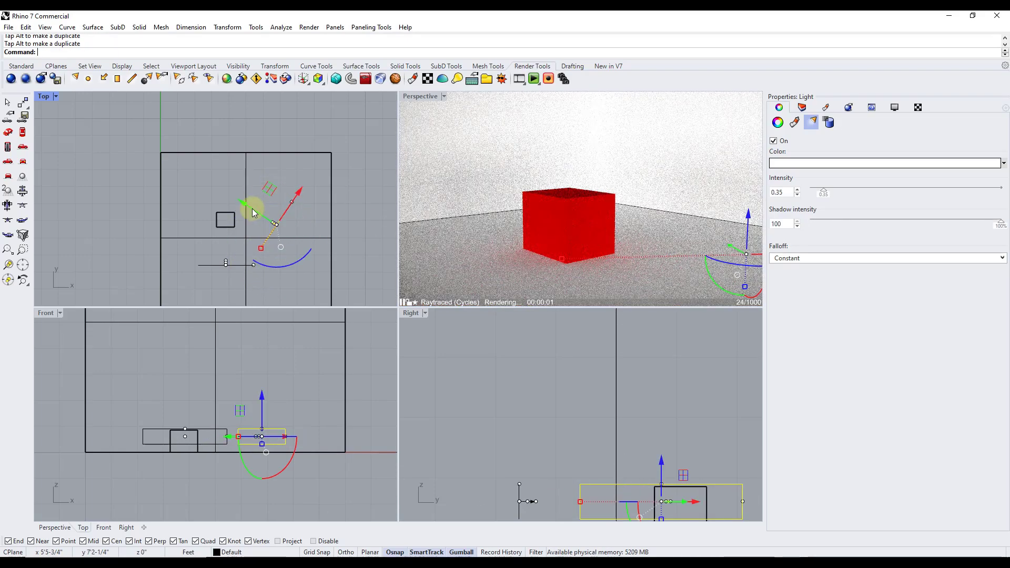
left_click_drag(282, 265, 293, 266)
scroll(581, 209, "down", 3)
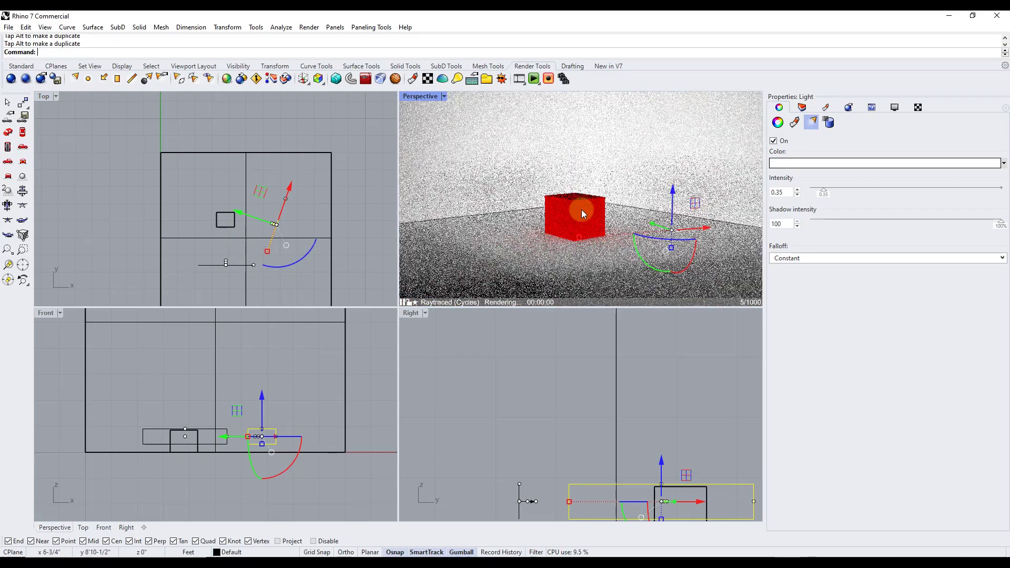
Enable the skylight in the rendering settings and set its intensity to 1.0.
scroll(581, 219, "up", 4)
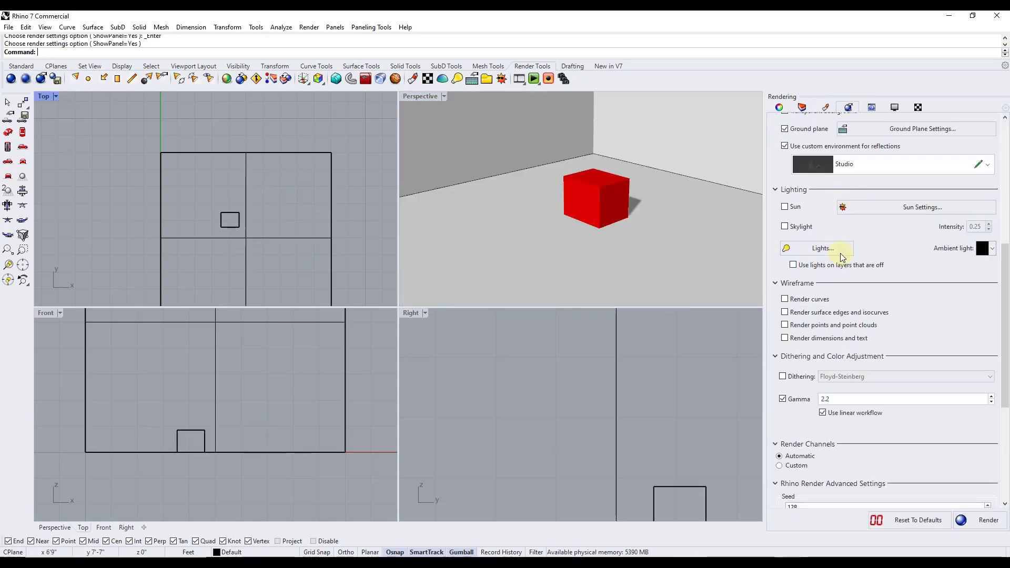
scroll(841, 364, "down", 3)
scroll(852, 365, "up", 2)
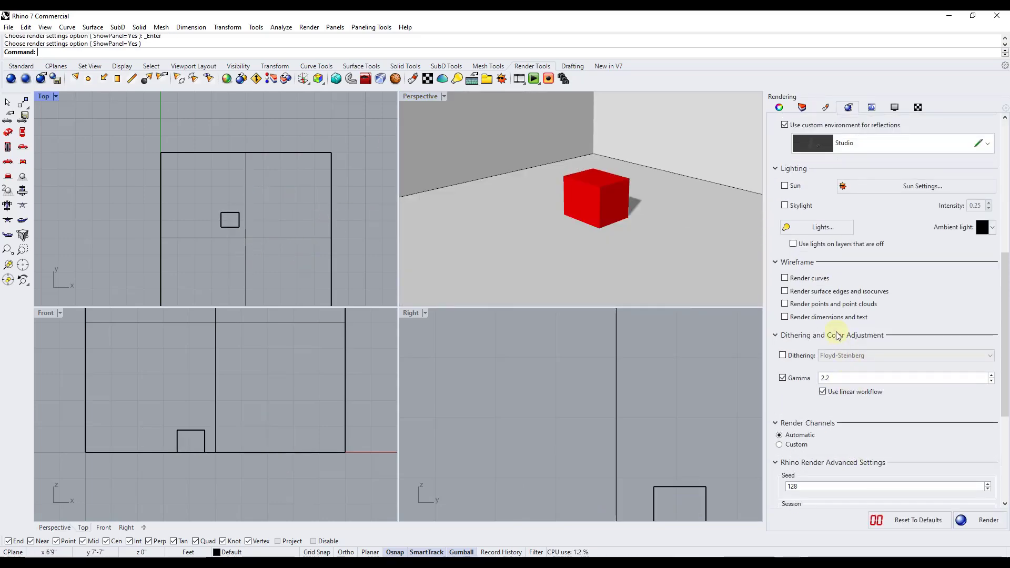
left_click(785, 205)
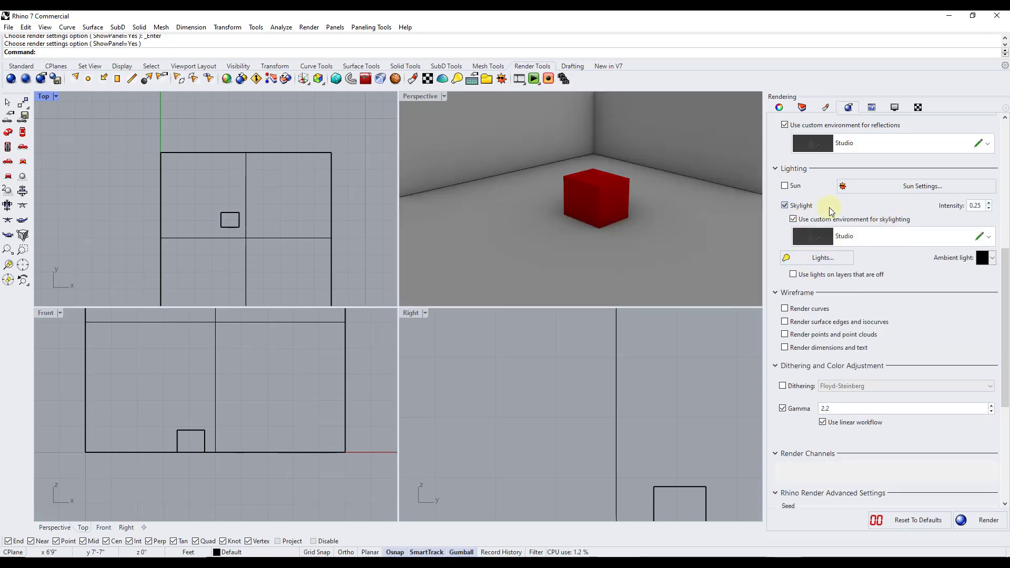
type("1")
key("Return")
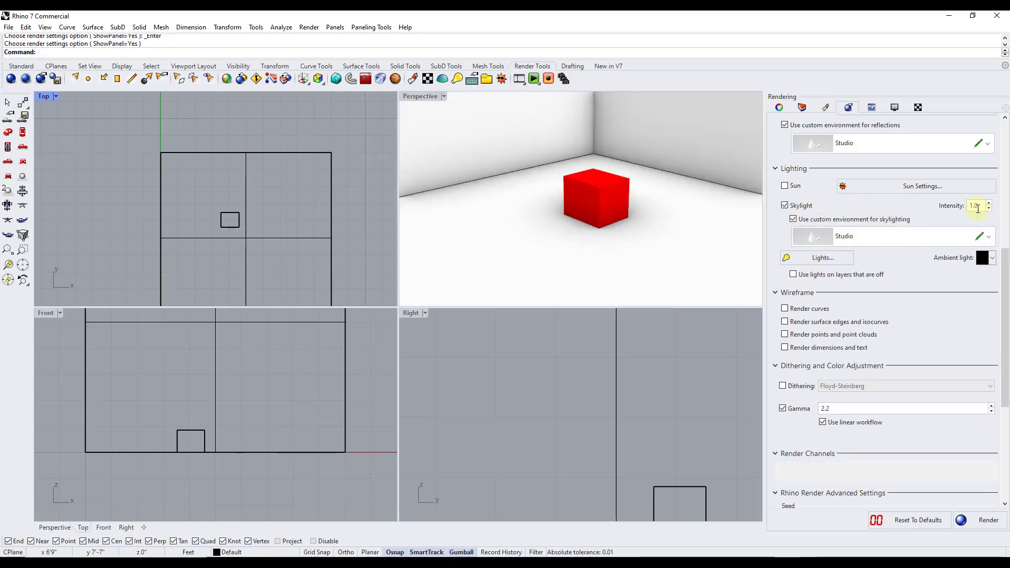
Maximize the Perspective viewport and frame the red cube from a raised corner angle.
scroll(589, 181, "up", 2)
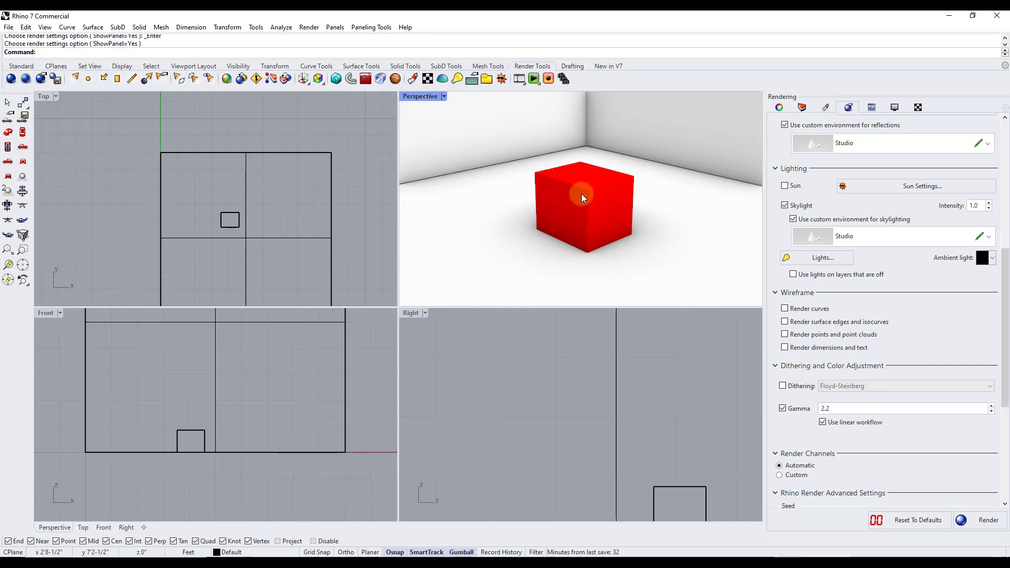
right_click_drag(643, 198, 619, 201)
double_click(427, 99)
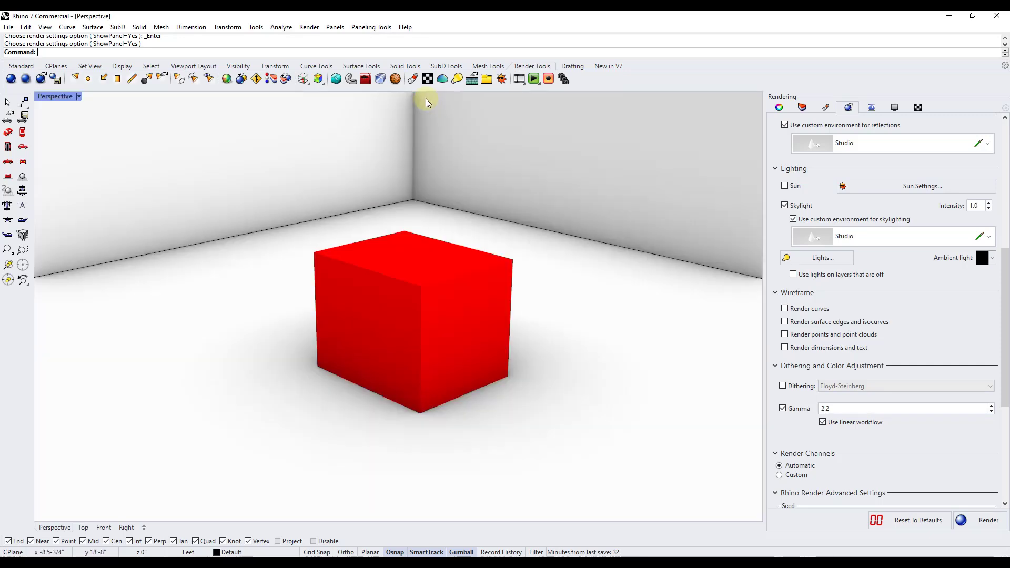
right_click_drag(532, 275, 528, 270)
mouse_move(552, 305)
right_mouse_down()
mouse_move(548, 292)
mouse_move(555, 300)
right_mouse_up()
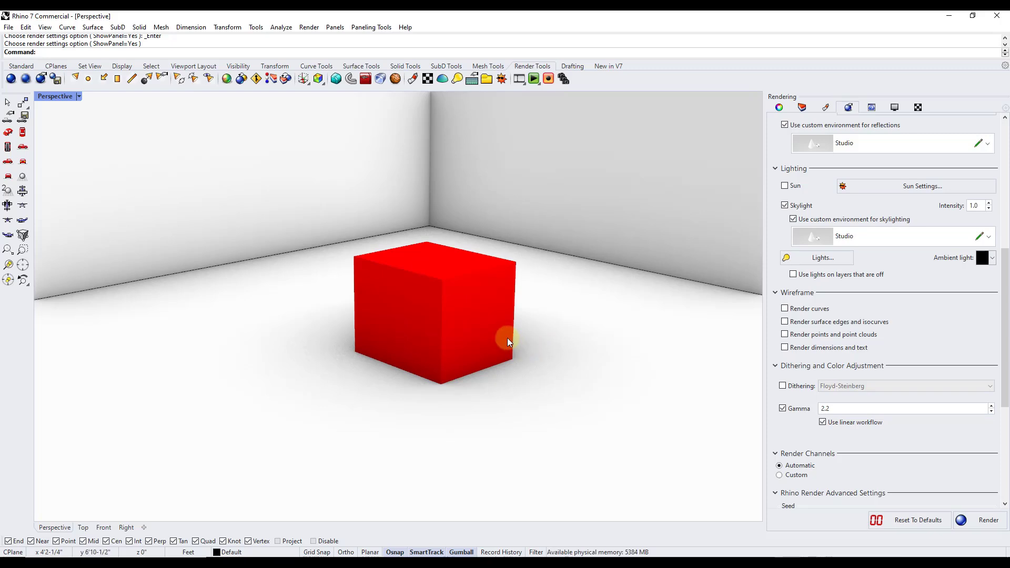
Assign a new Custom material to the red cube.
left_click(473, 314)
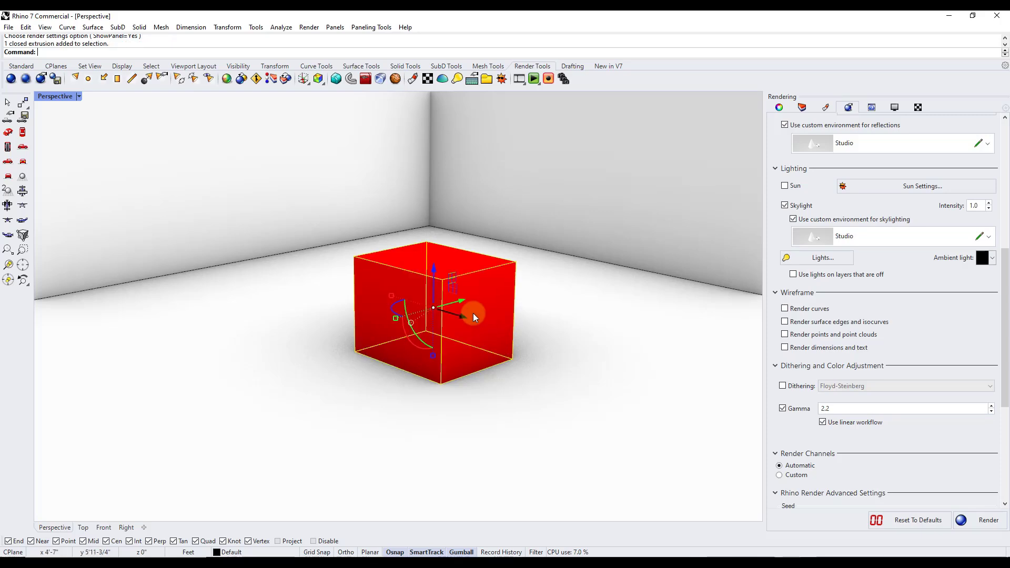
left_click(779, 109)
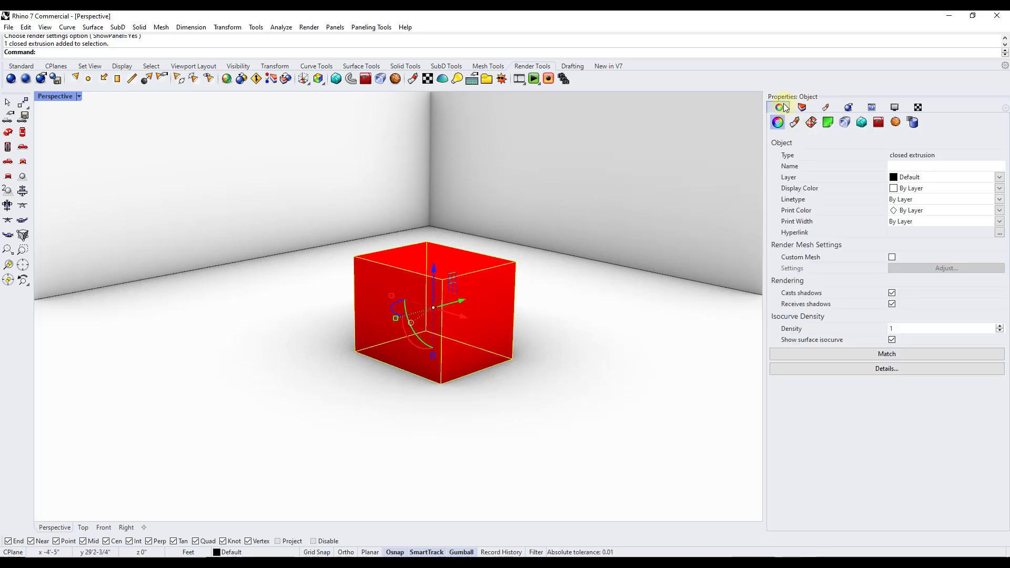
left_click(796, 123)
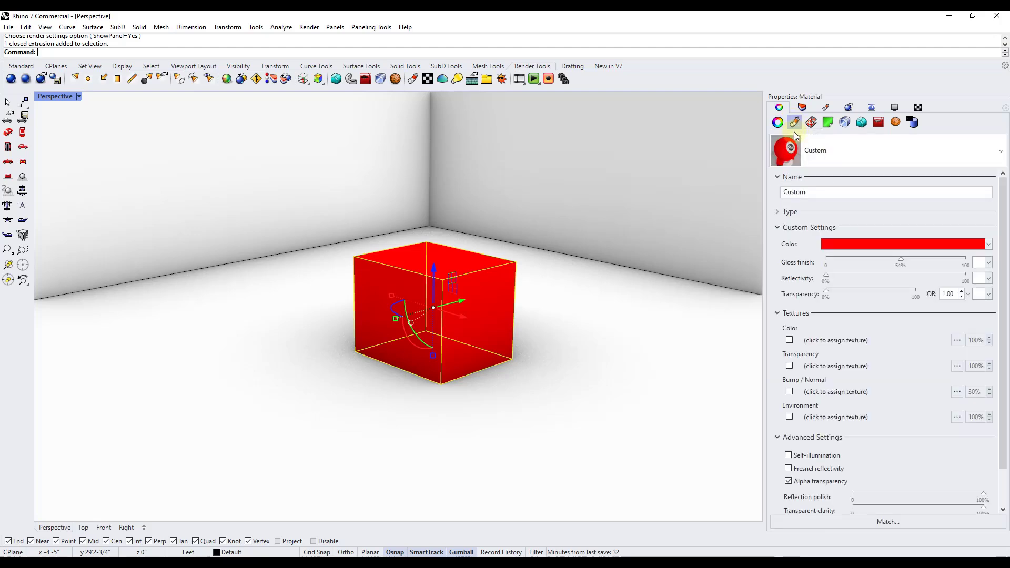
left_click(819, 153)
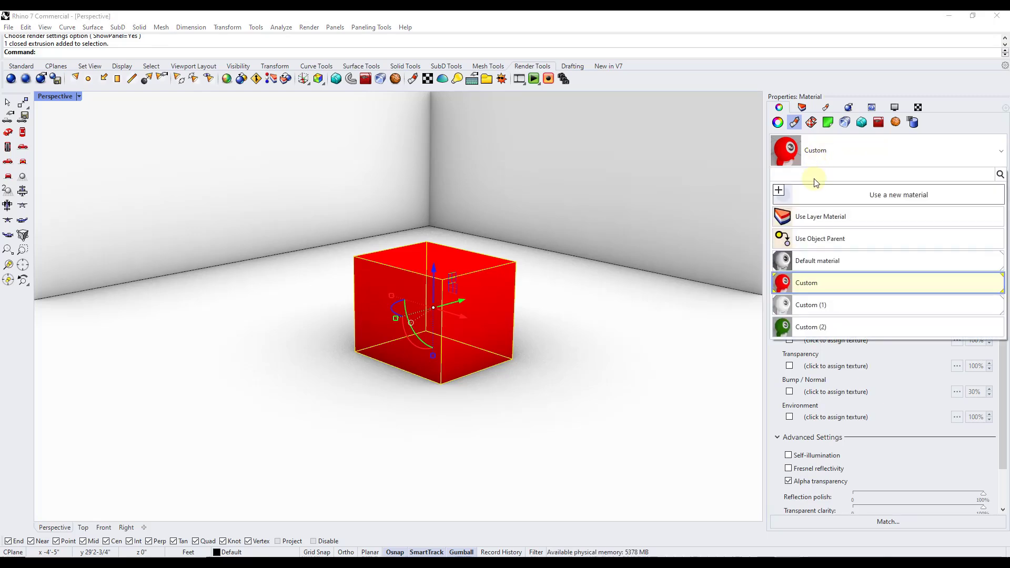
left_click(778, 192)
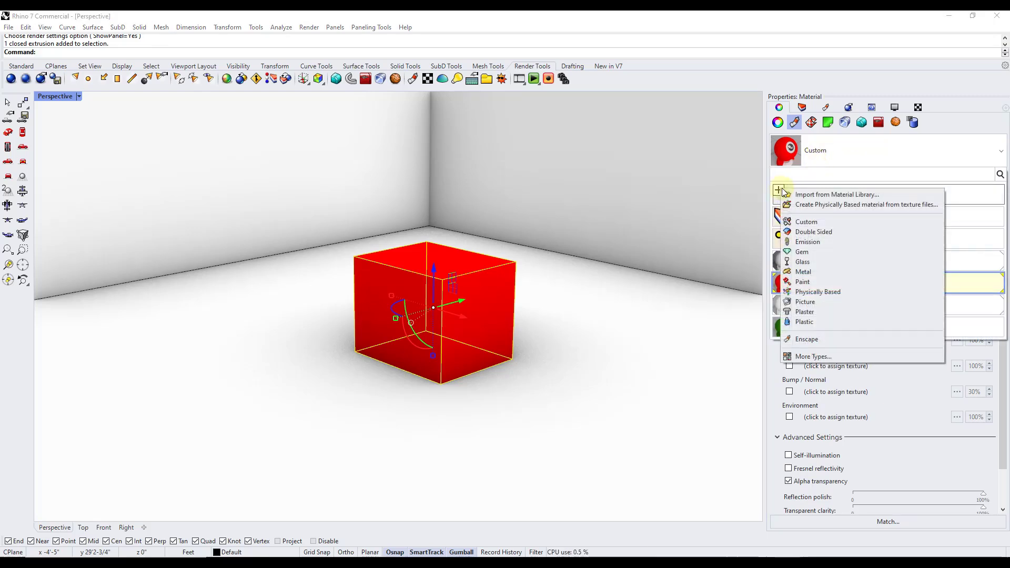
left_click(804, 224)
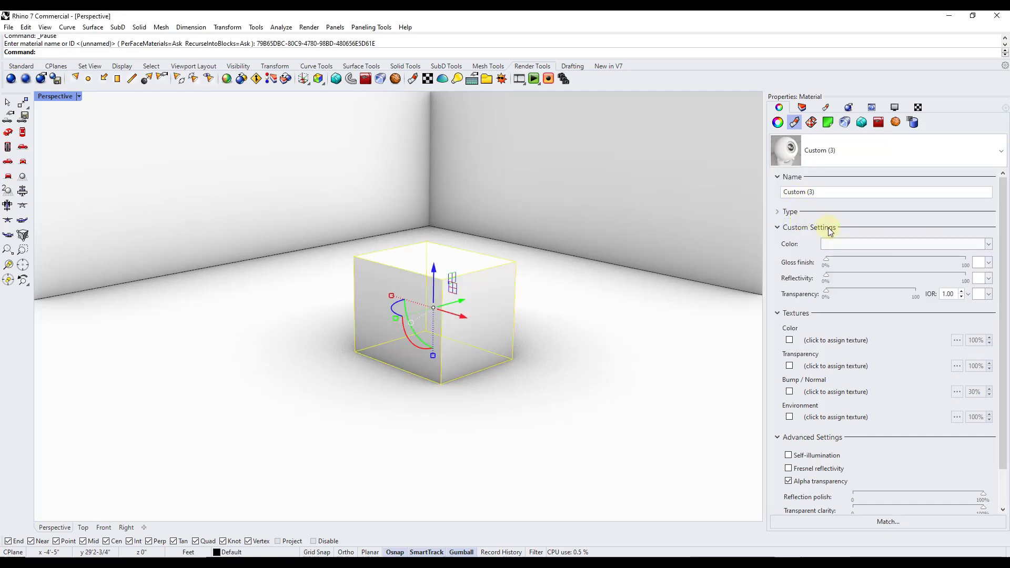
Set the cube's new material color to dark green, hex #0D300A.
left_click(892, 247)
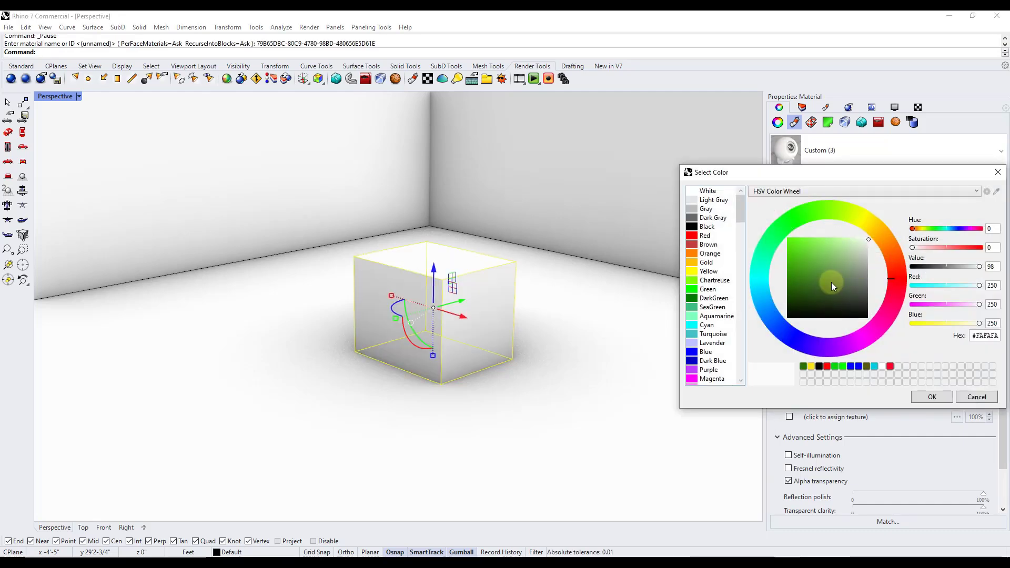
left_click(800, 261)
left_click_drag(796, 265, 786, 285)
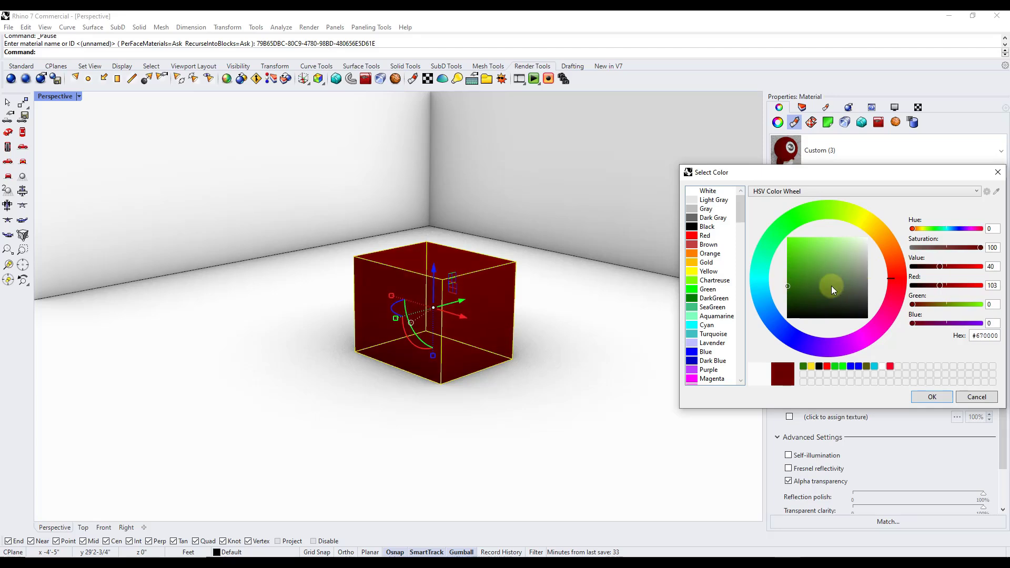
left_click(799, 215)
left_click(805, 304)
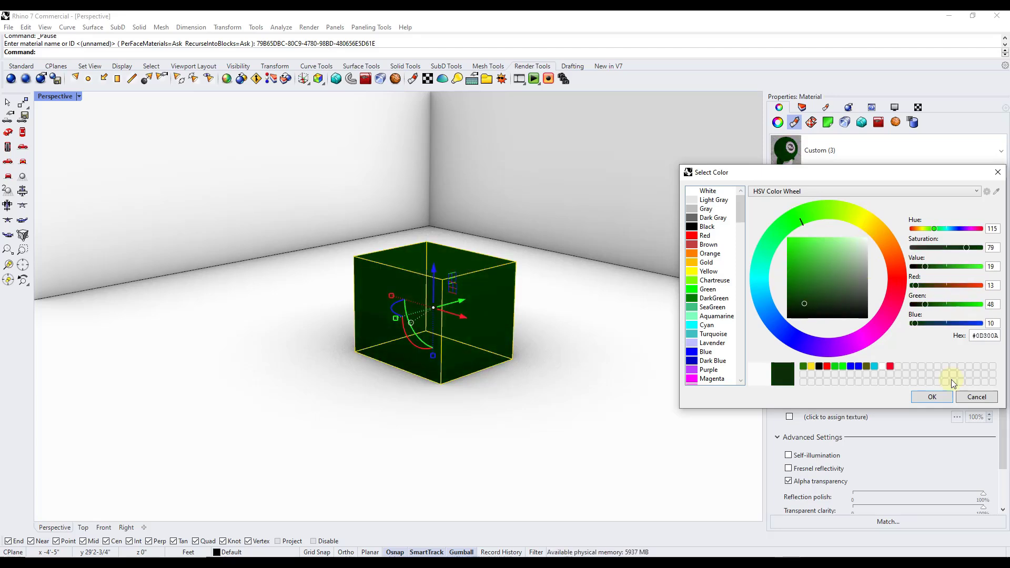
left_click(932, 398)
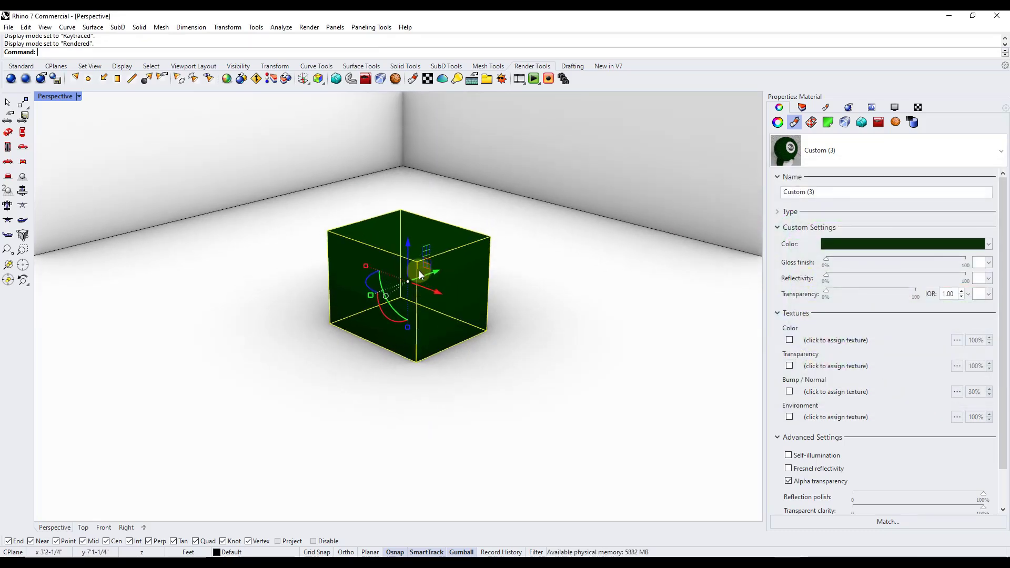
Create a sphere centered on the floor beside the green cube and raise it until it sits on the floor.
right_click_drag(418, 273, 418, 289)
right_click_drag(421, 278, 376, 218)
left_click(21, 66)
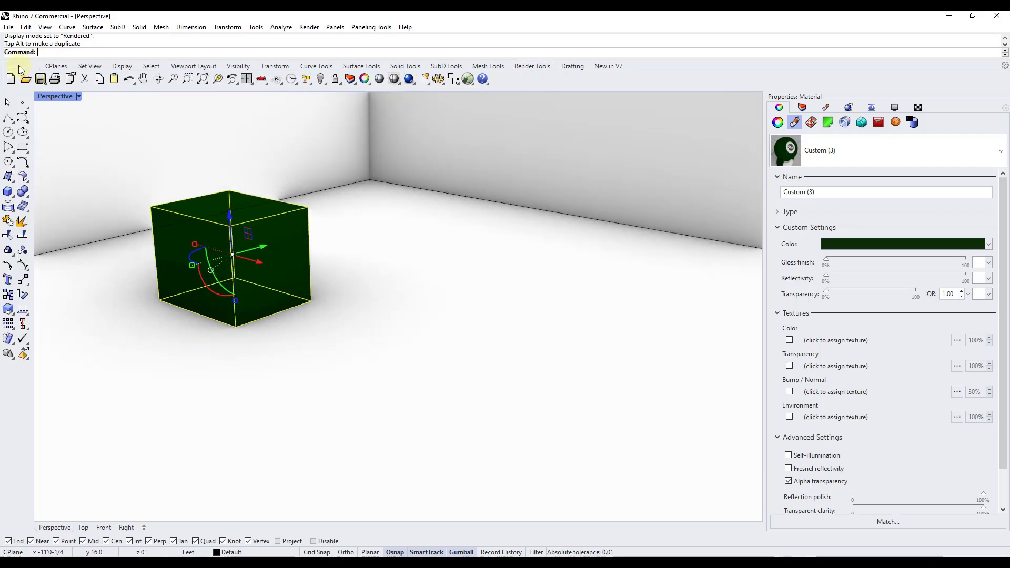
left_click(11, 200)
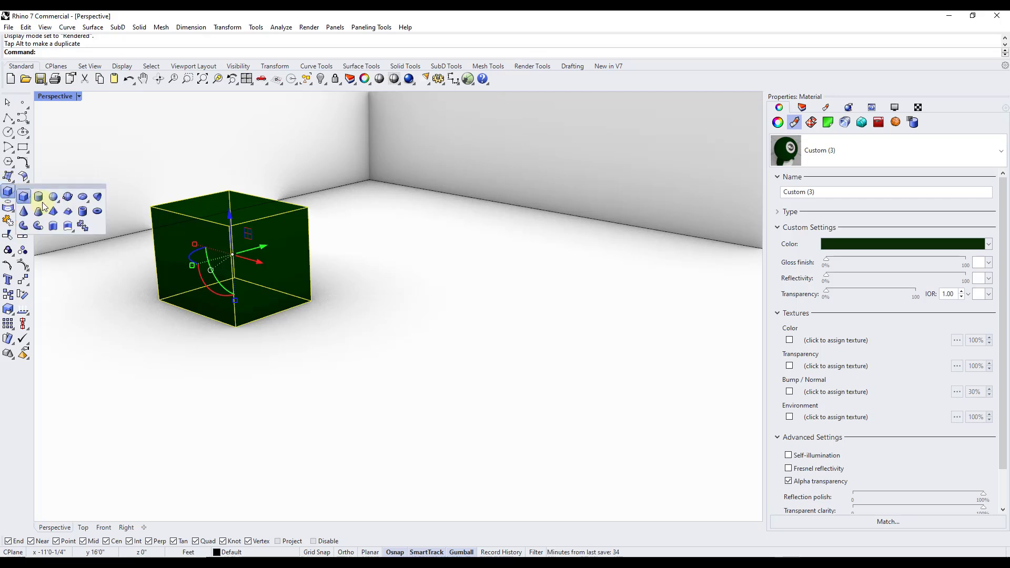
left_click(50, 196)
left_click(448, 262)
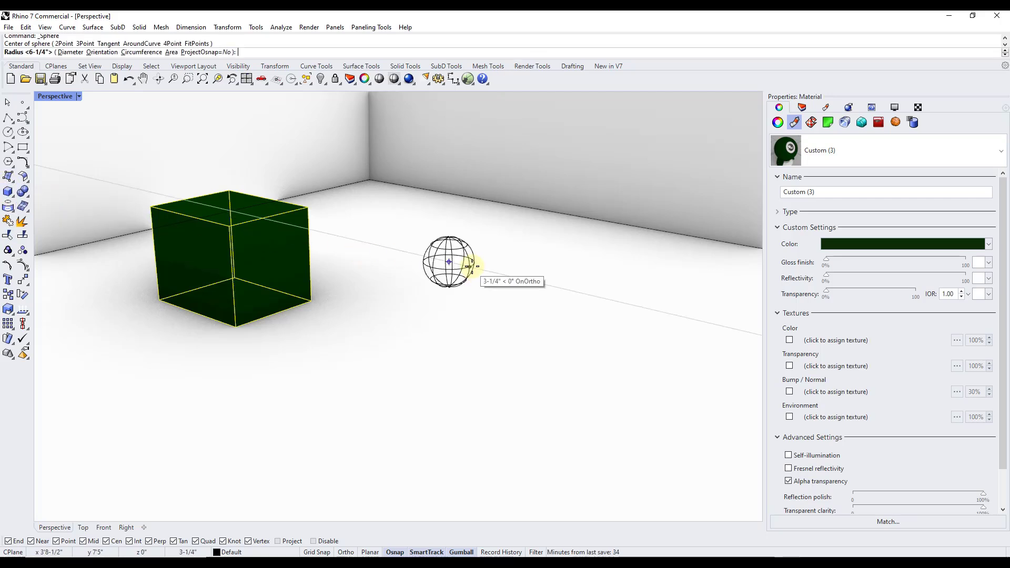
left_click(487, 274)
left_click(453, 237)
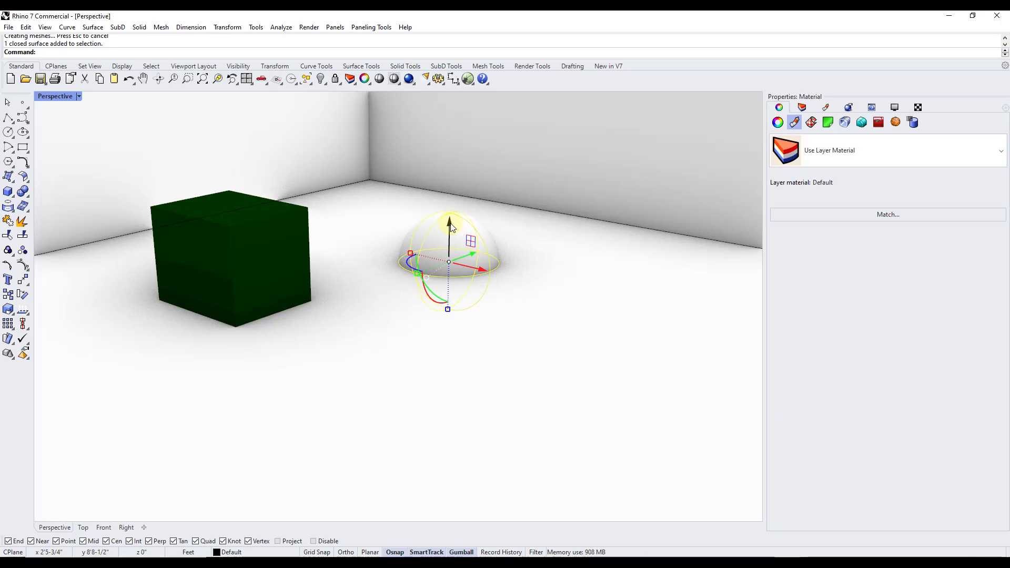
left_click_drag(454, 238, 453, 186)
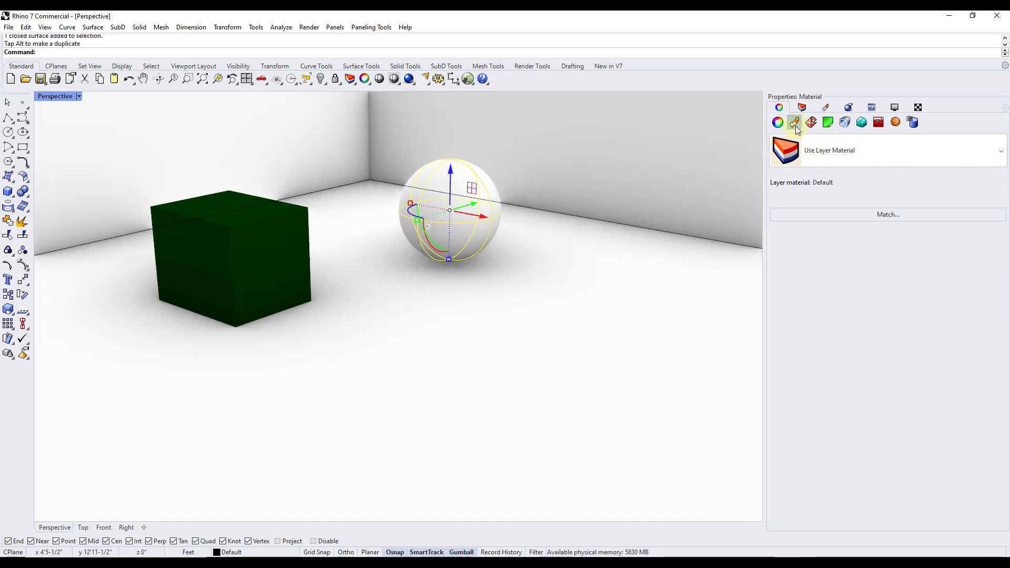
Assign a new Paint material to the sphere.
left_click(809, 152)
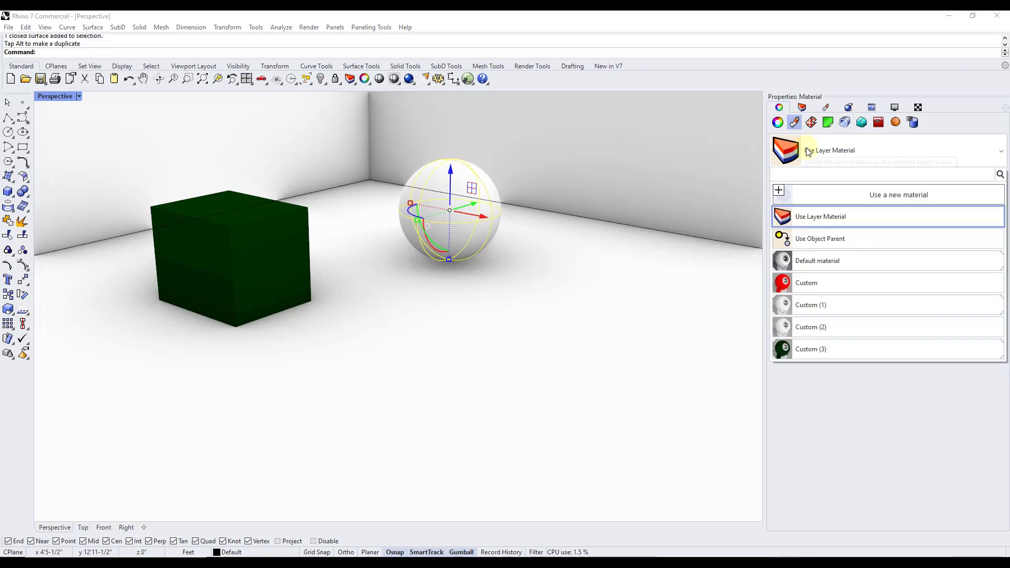
left_click(778, 192)
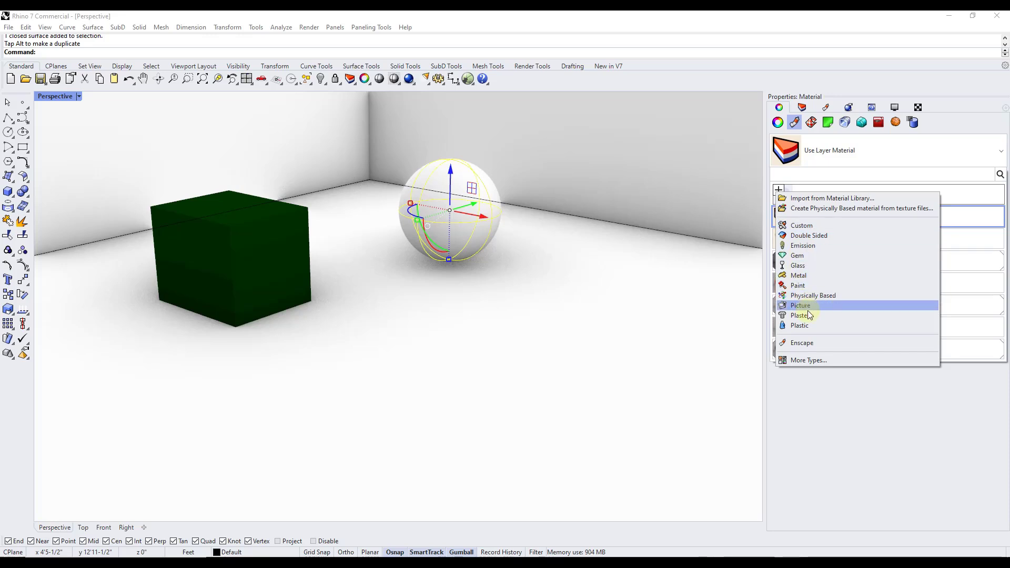
left_click(798, 285)
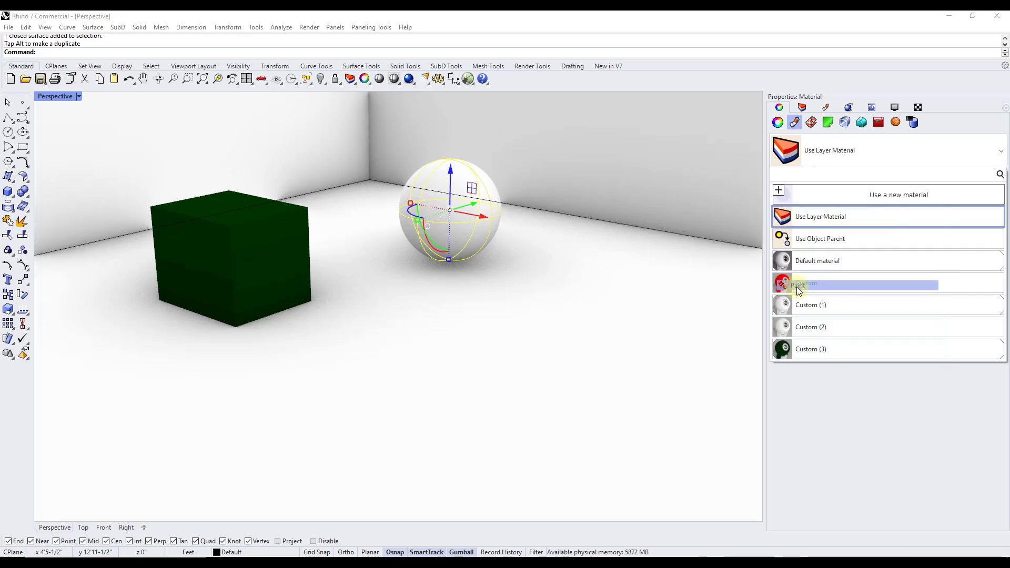
mouse_move(794, 286)
left_mouse_down()
mouse_move(604, 216)
mouse_move(448, 226)
left_mouse_up()
scroll(449, 226, "up", 3)
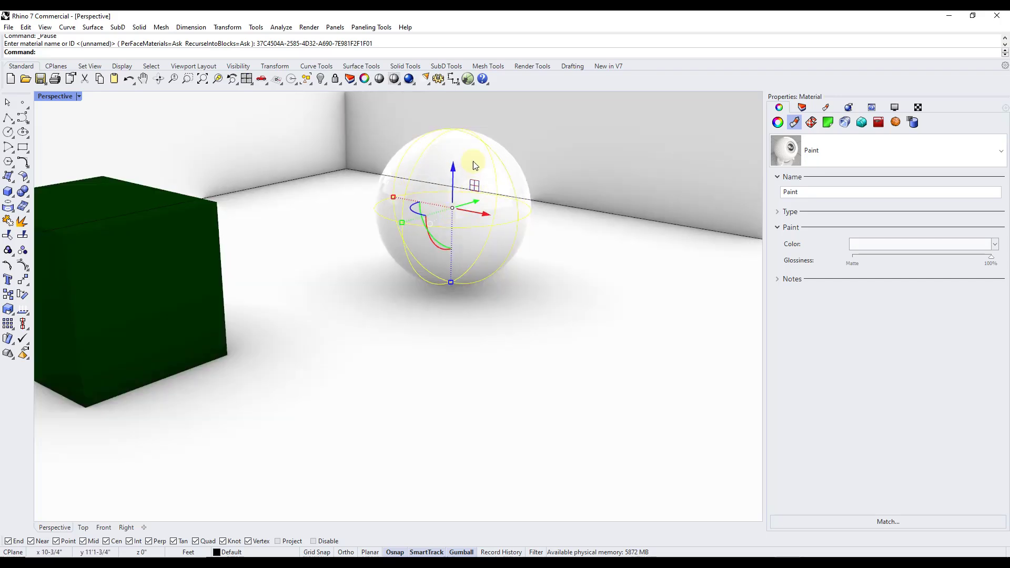
Set the sphere's paint color to bright blue, hex #004DFF.
left_click(890, 244)
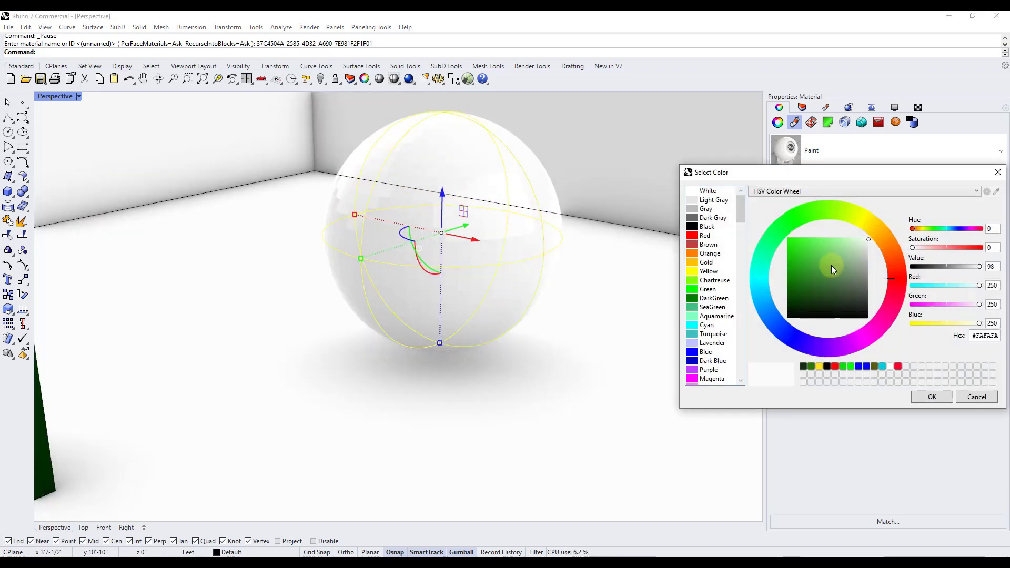
mouse_move(885, 232)
left_mouse_down()
mouse_move(809, 206)
mouse_move(765, 229)
mouse_move(766, 333)
left_mouse_up()
left_click_drag(797, 267, 778, 230)
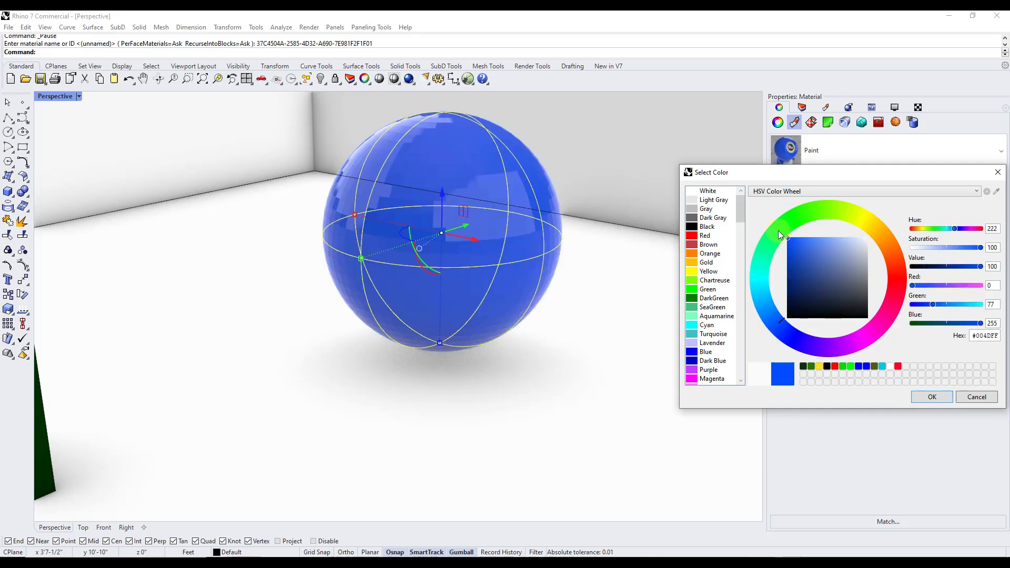
left_click(929, 398)
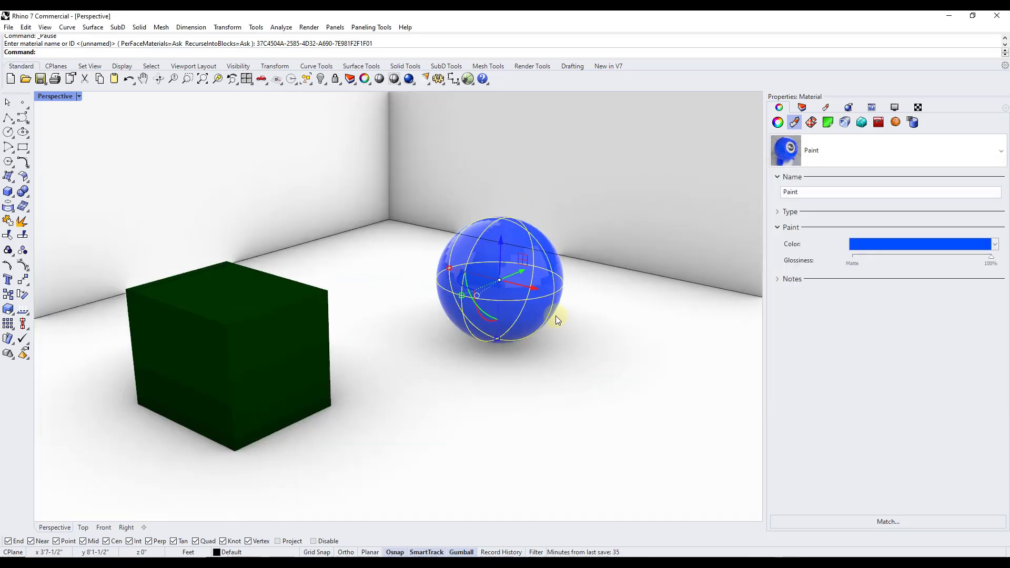
scroll(555, 315, "down", 3)
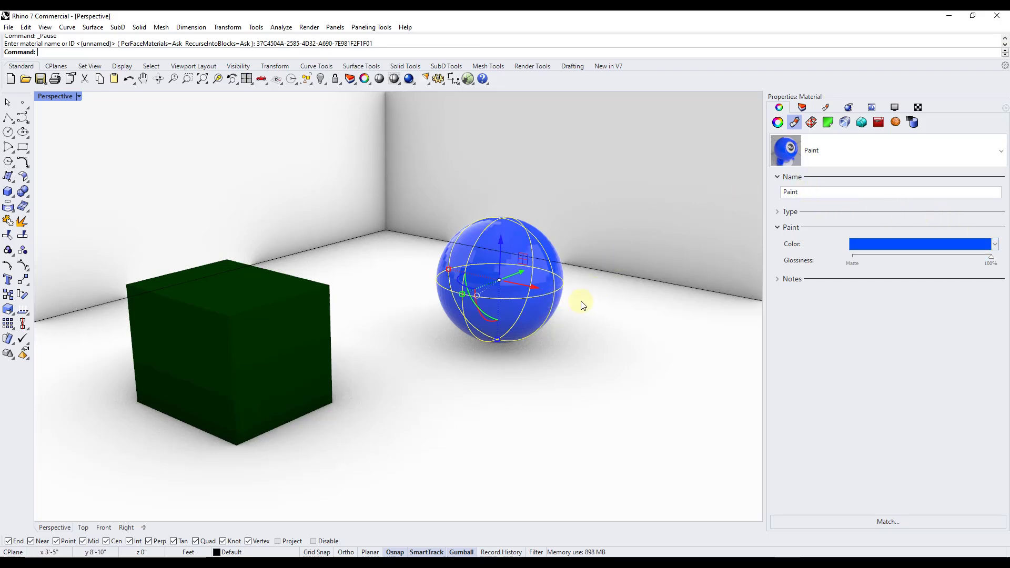
Preview the glossy blue sphere in Raytraced display mode, and return the viewport to Rendered mode.
scroll(578, 299, "up", 3)
mouse_move(527, 346)
right_mouse_down()
mouse_move(526, 329)
mouse_move(521, 365)
mouse_move(520, 340)
right_mouse_up()
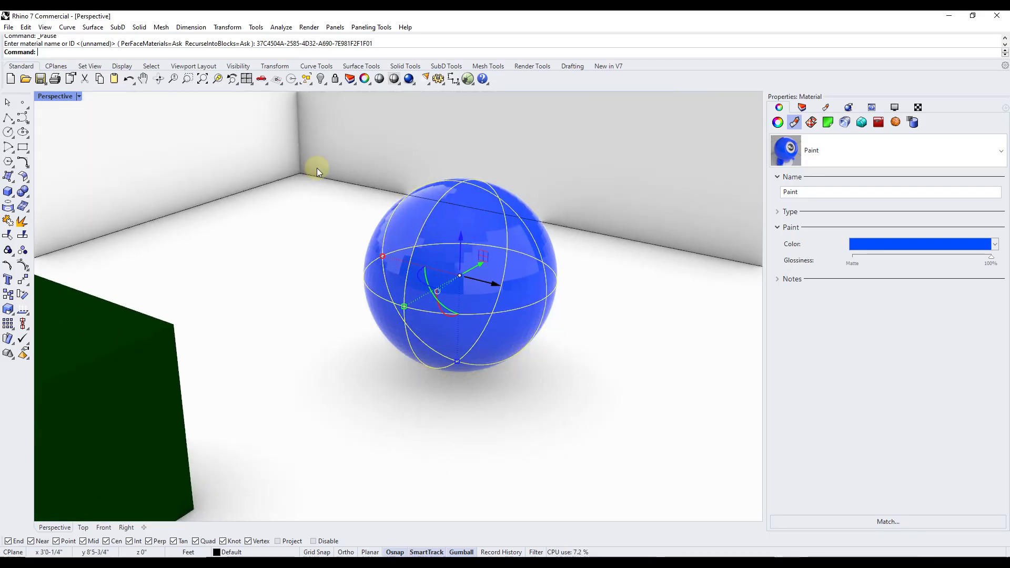
left_click(79, 96)
left_click(75, 240)
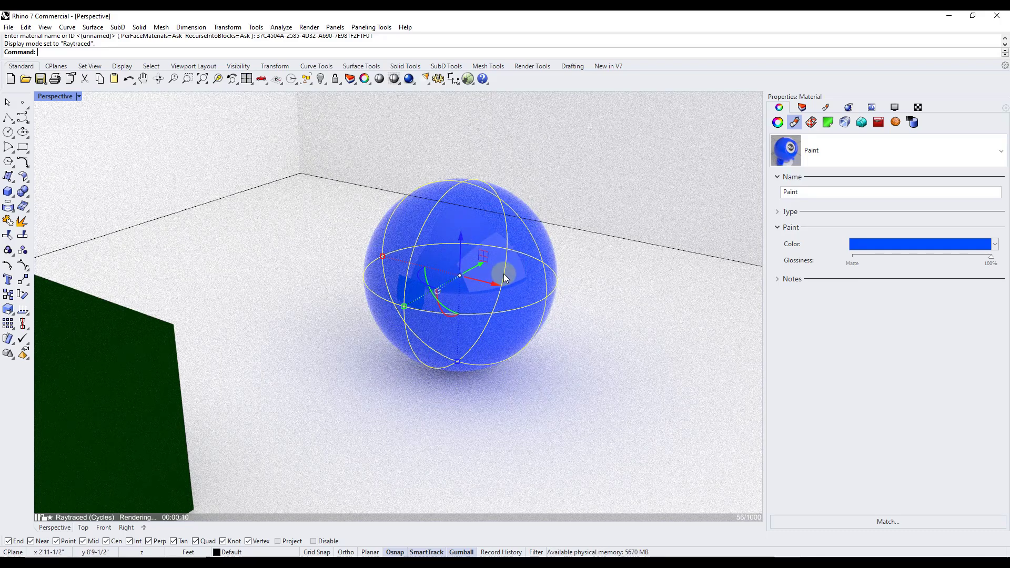
left_click(79, 96)
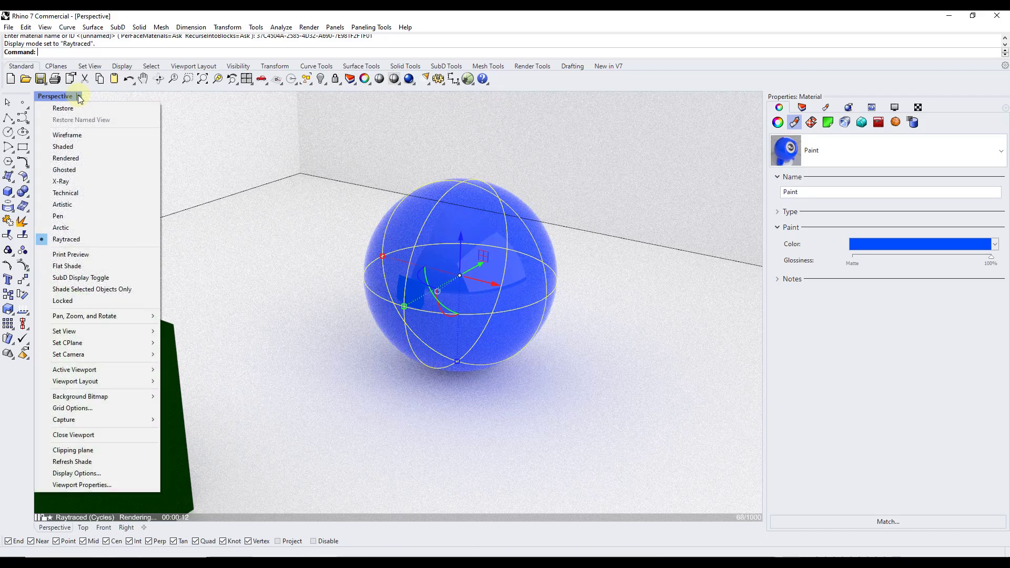
left_click(68, 157)
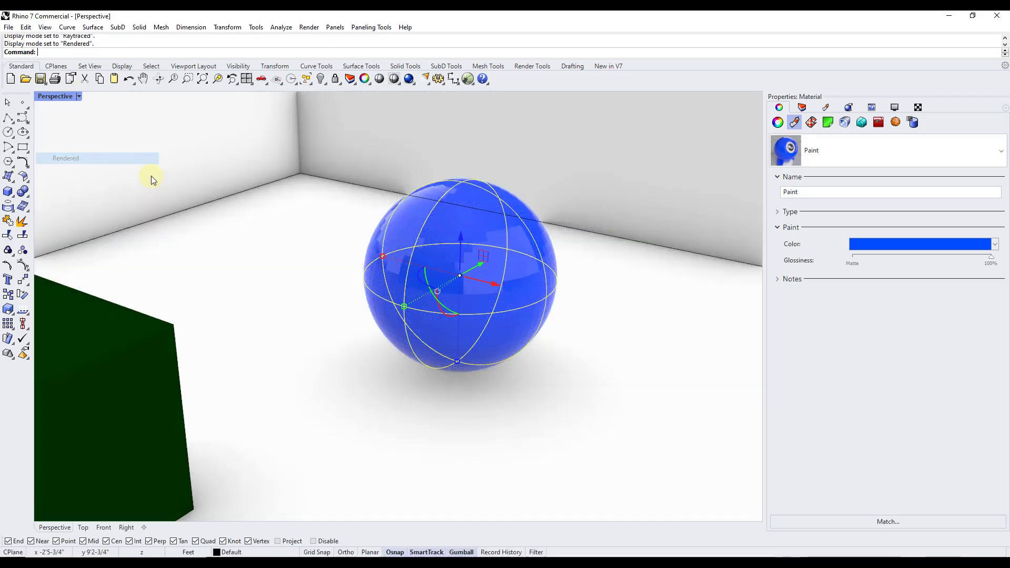
scroll(502, 305, "down", 3)
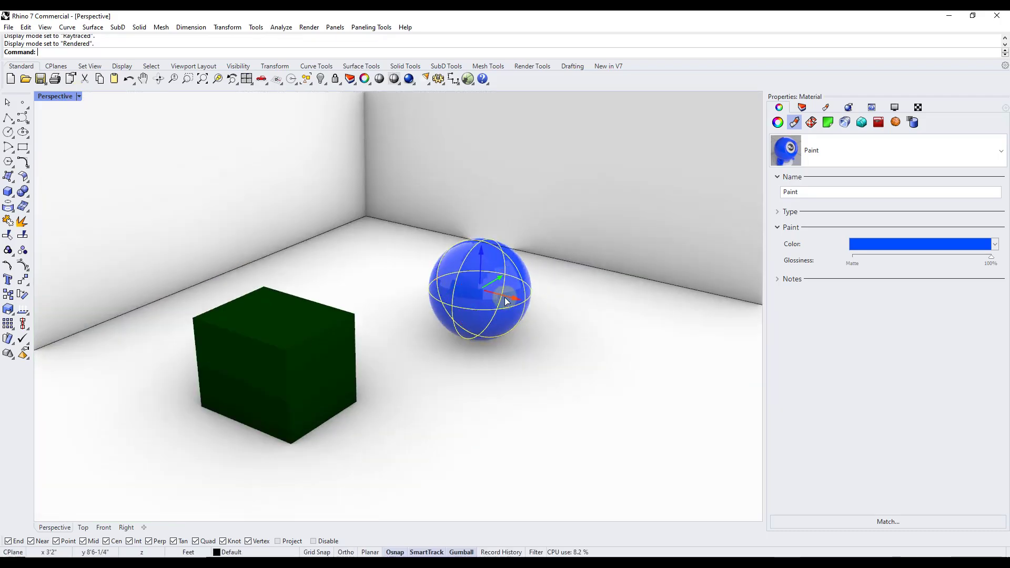
Duplicate the blue sphere and place the copy beside the original on the floor.
left_click(505, 301)
right_click_drag(504, 299, 478, 273)
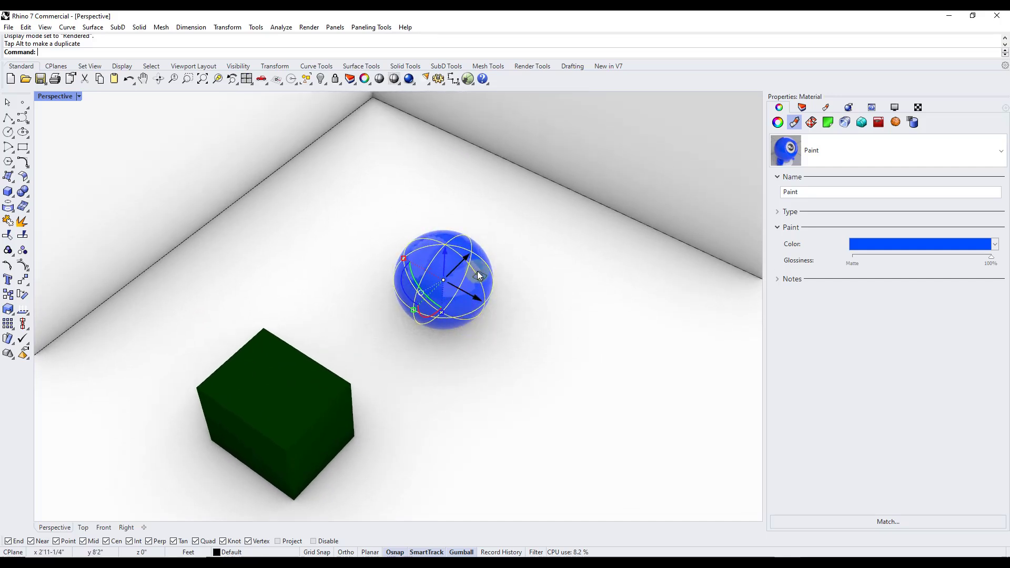
left_click_drag(481, 276, 611, 349)
key("alt")
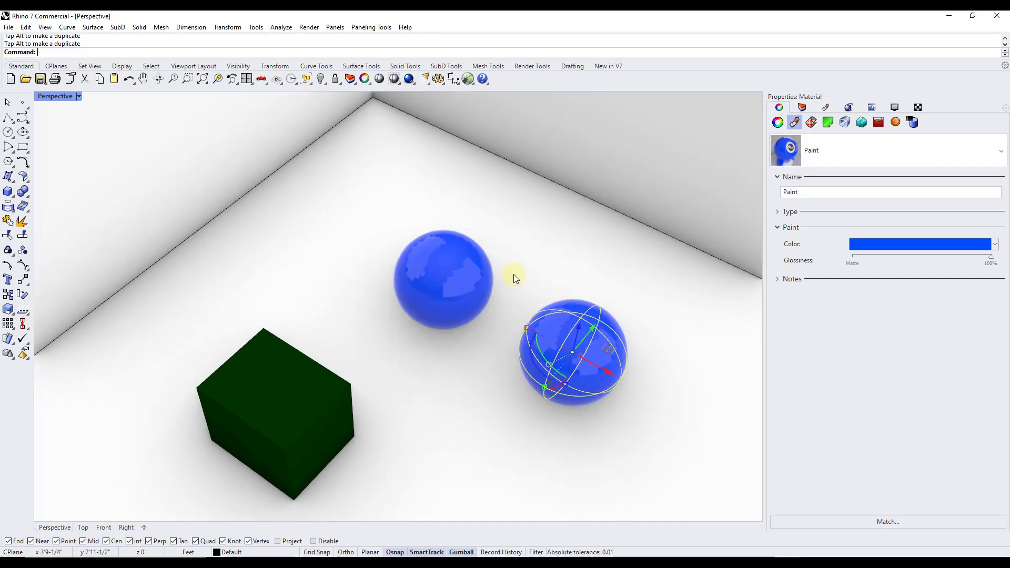
Assign a new Plastic material to the duplicated sphere.
right_click_drag(514, 273, 478, 286)
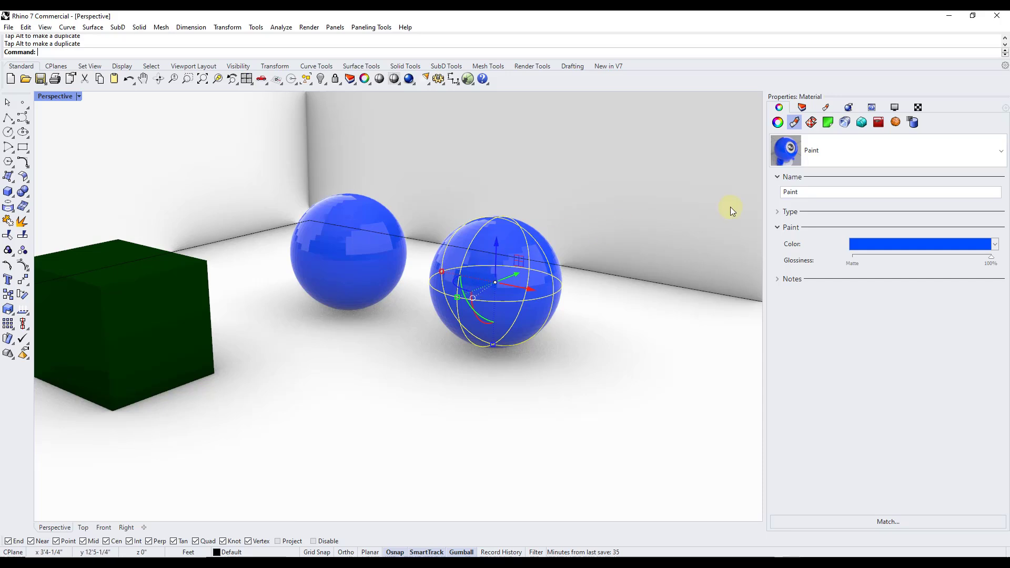
left_click(824, 151)
left_click(777, 192)
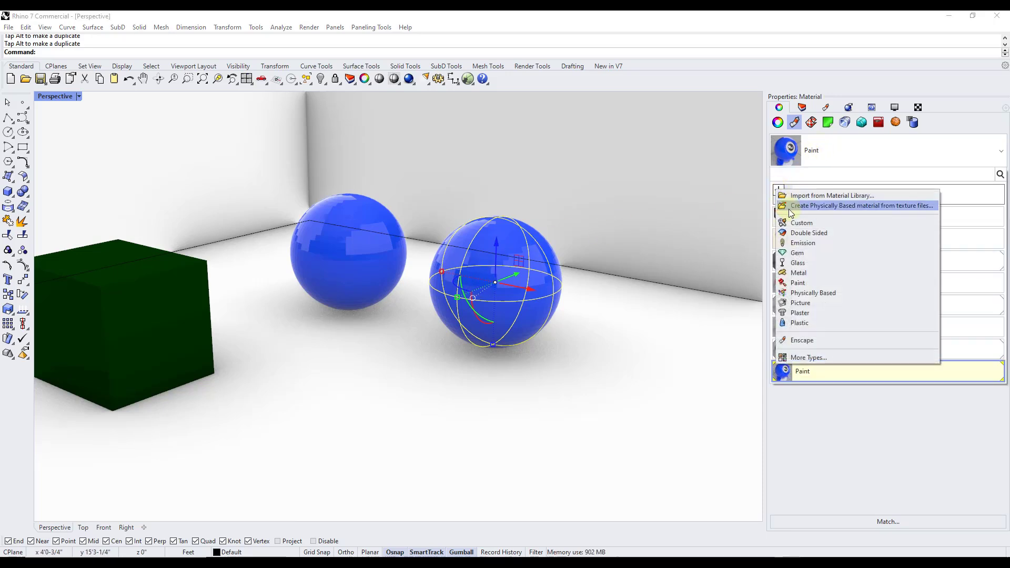
left_click(801, 323)
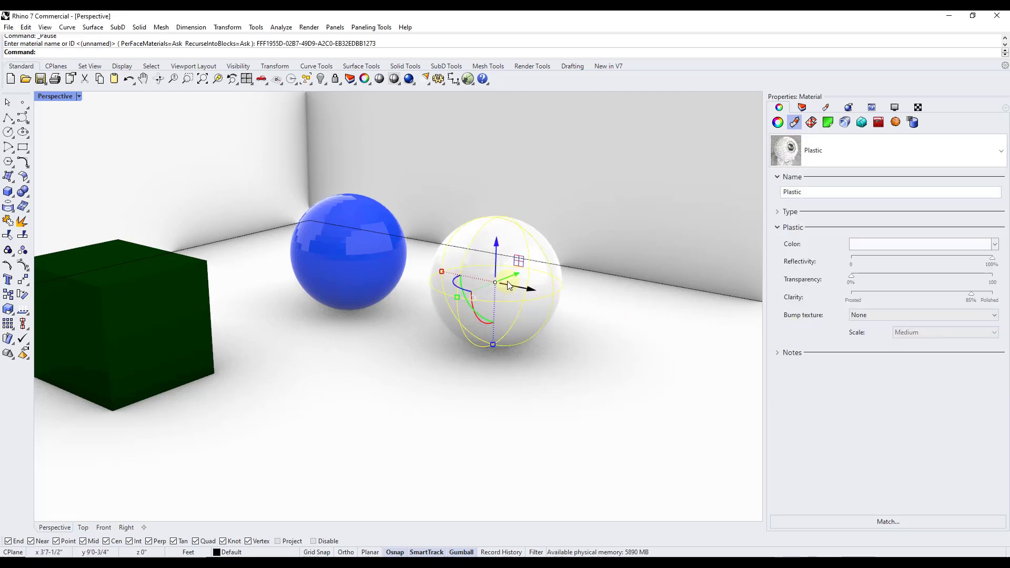
Set the duplicated sphere's plastic color to dark red, hex #B30402.
left_click(894, 242)
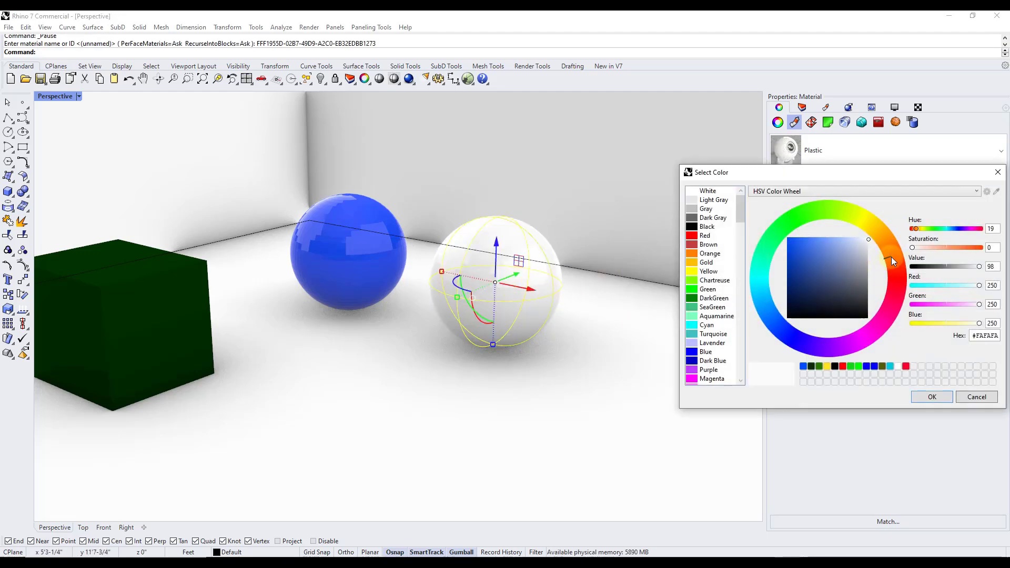
left_click(897, 275)
left_click(804, 271)
left_click(787, 261)
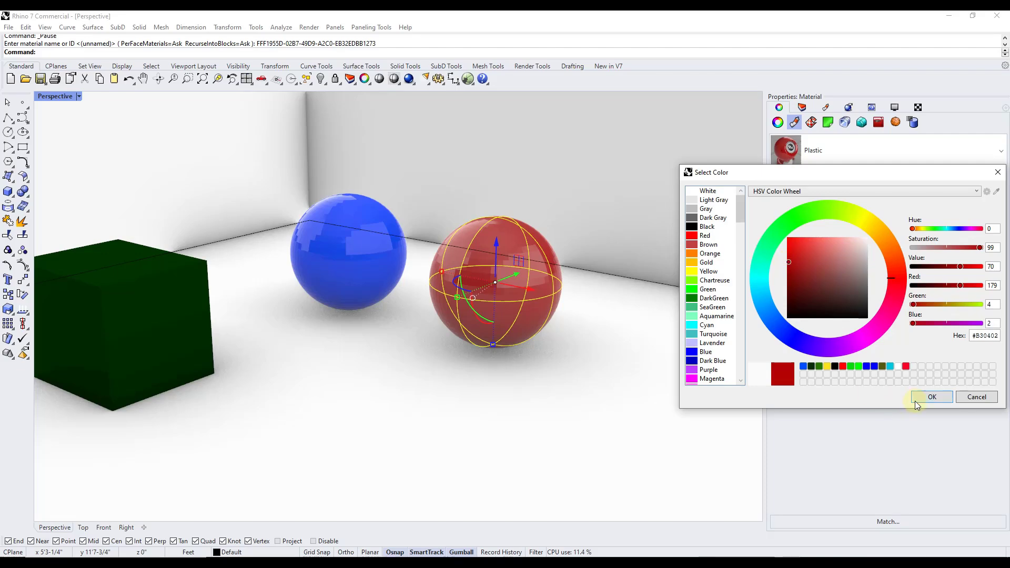
left_click(930, 396)
Compare the red plastic and blue paint spheres in Raytraced display mode, and return the viewport to Rendered mode.
scroll(592, 324, "up", 3)
scroll(501, 263, "down", 1)
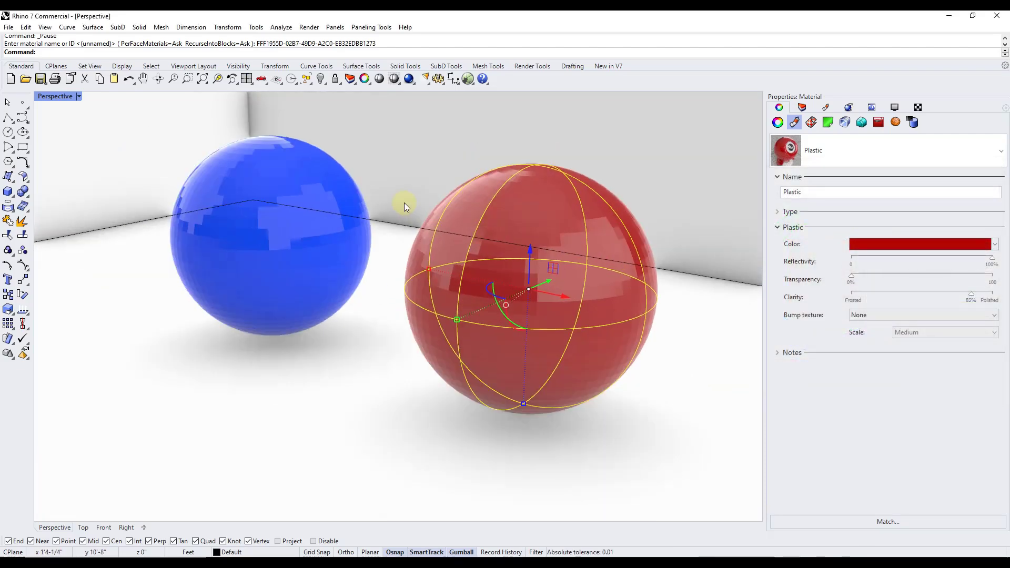
left_click(79, 96)
left_click(90, 239)
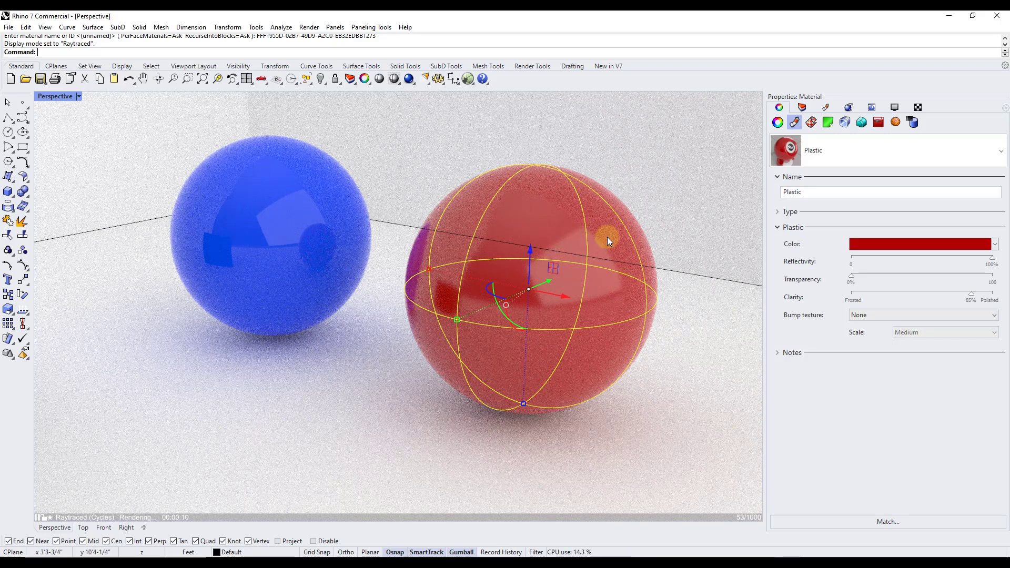
left_click(699, 317)
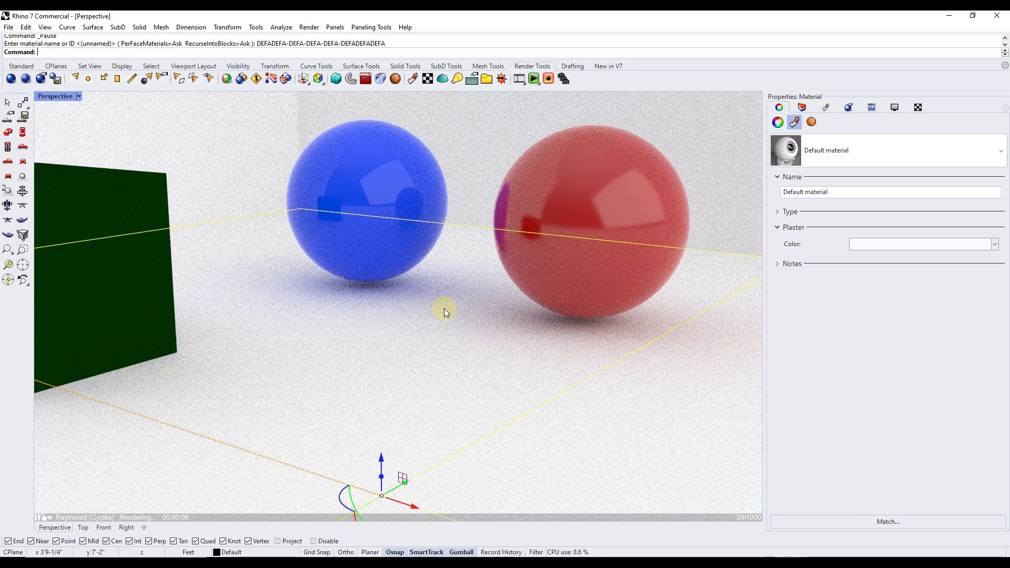
left_click(80, 96)
left_click(65, 157)
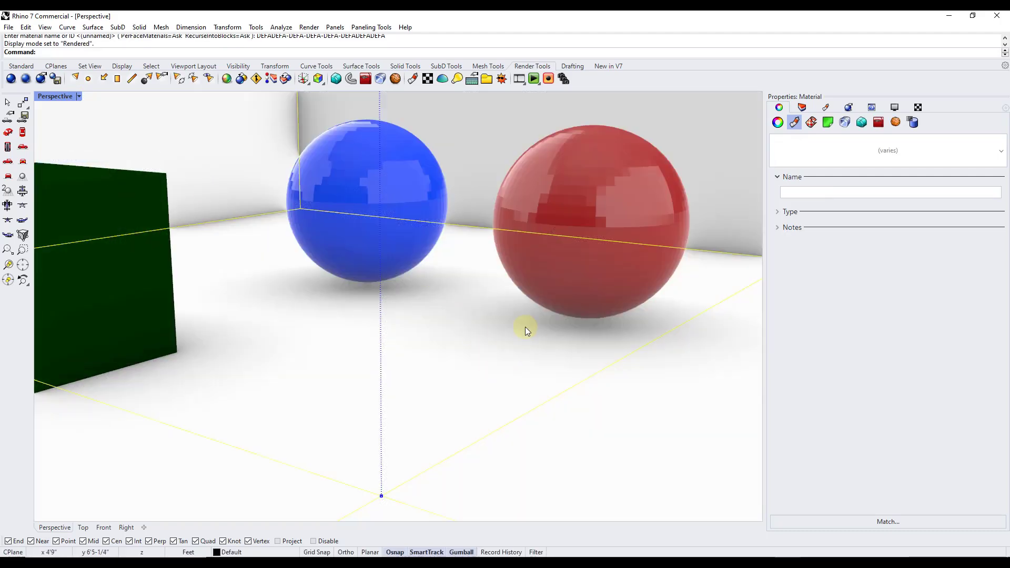
Select only the floor surface and browse the material library to the Architectural, Floor, Ceramics folder for its new material.
right_click_drag(525, 327, 599, 266)
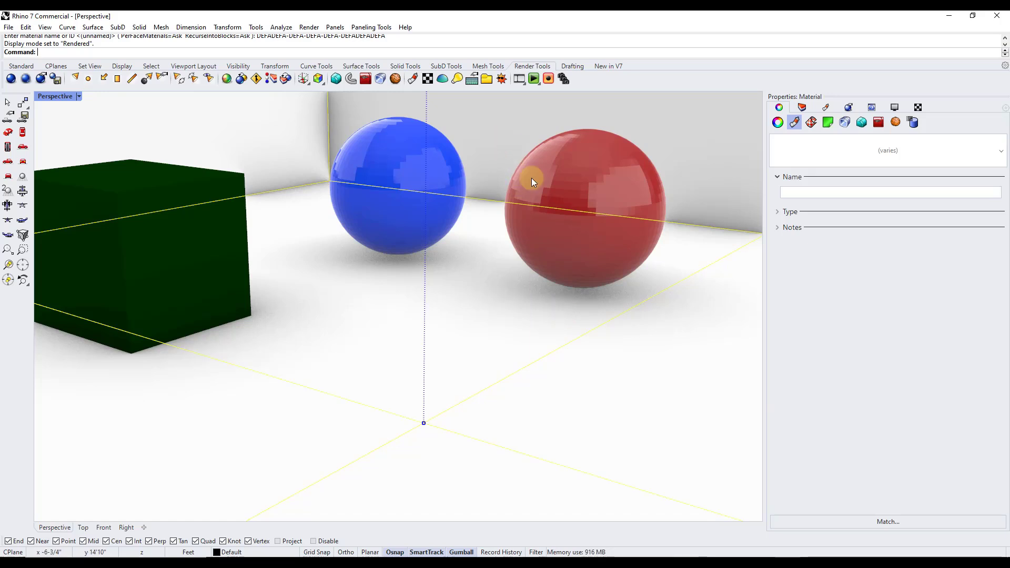
scroll(491, 327, "down", 5)
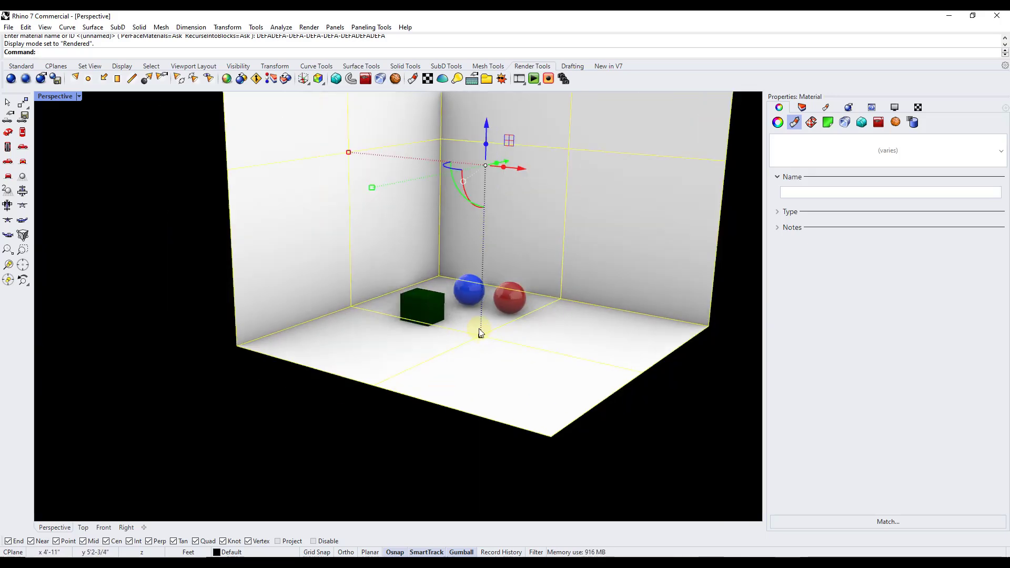
scroll(507, 313, "up", 4)
scroll(326, 370, "down", 3)
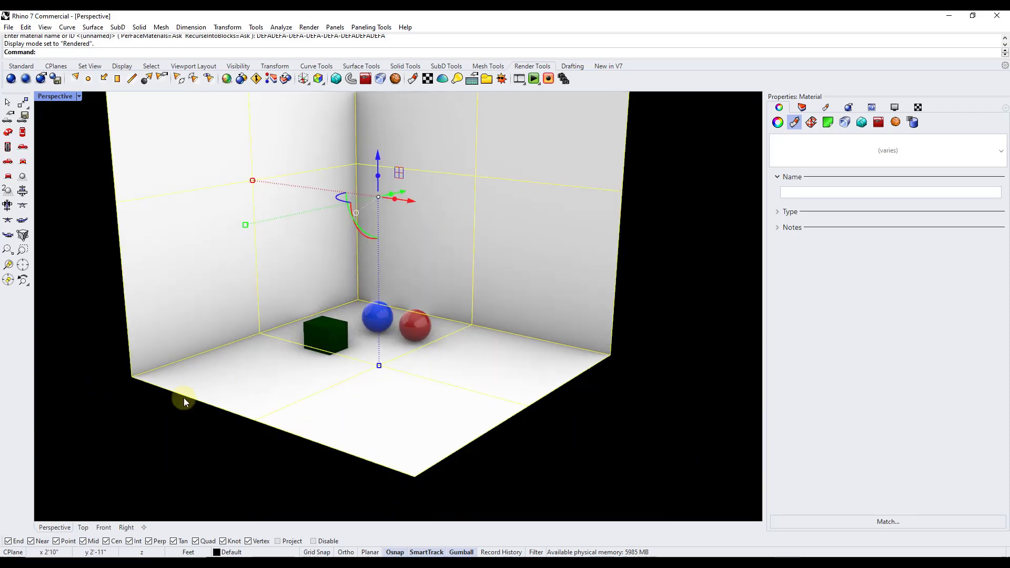
left_click(184, 398)
left_click(353, 374)
scroll(368, 340, "up", 4)
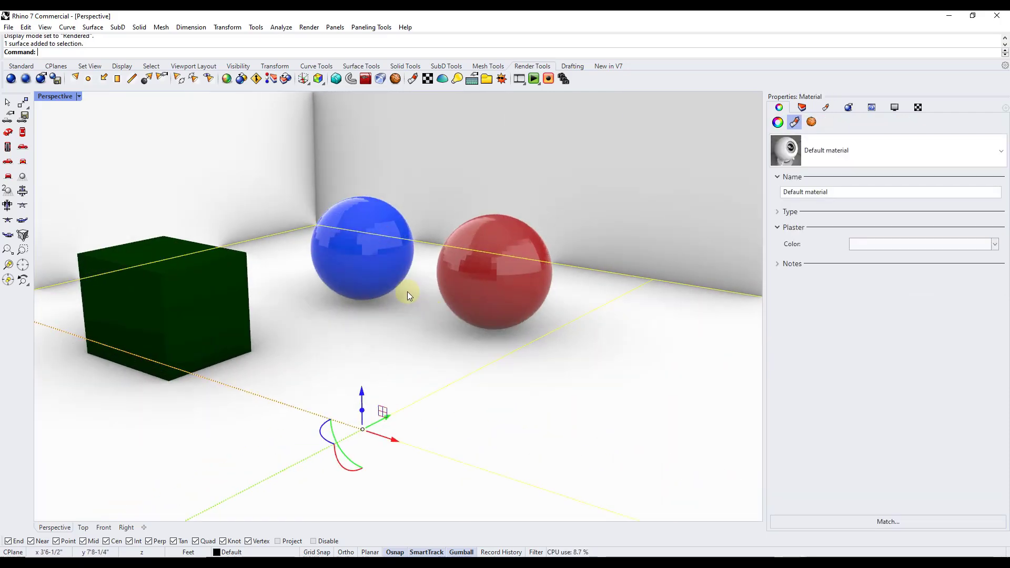
left_click(808, 153)
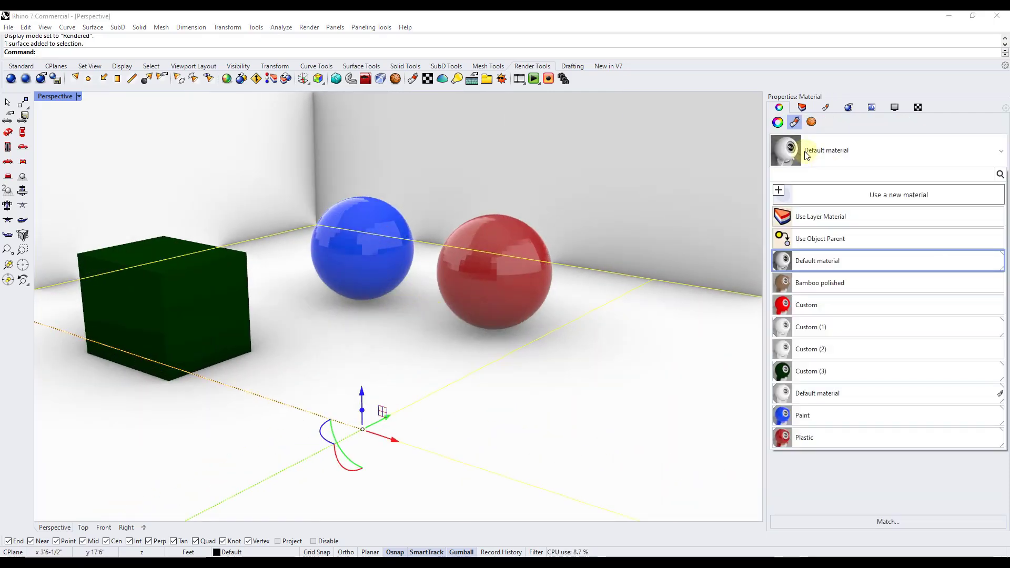
left_click(778, 191)
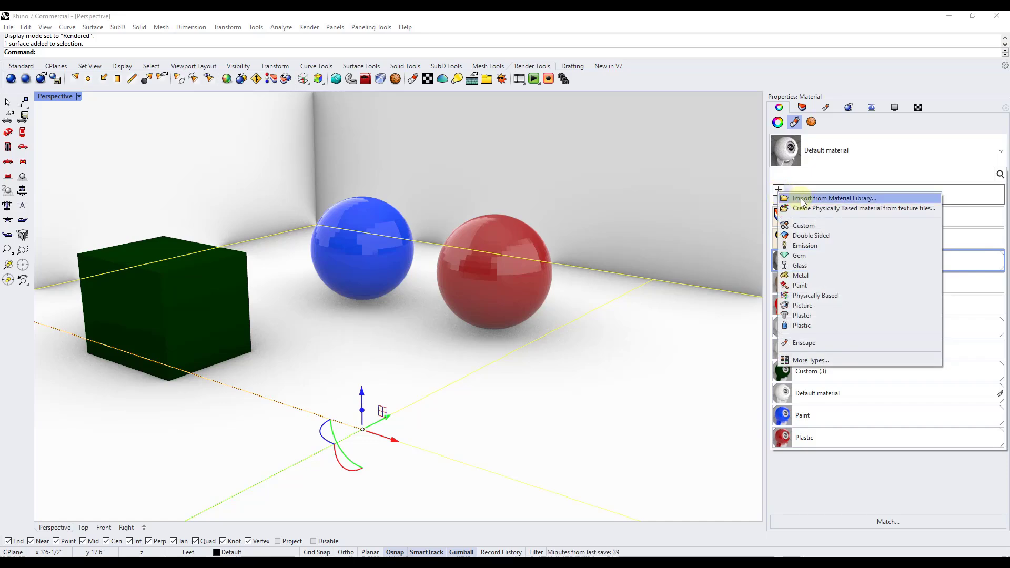
left_click(801, 200)
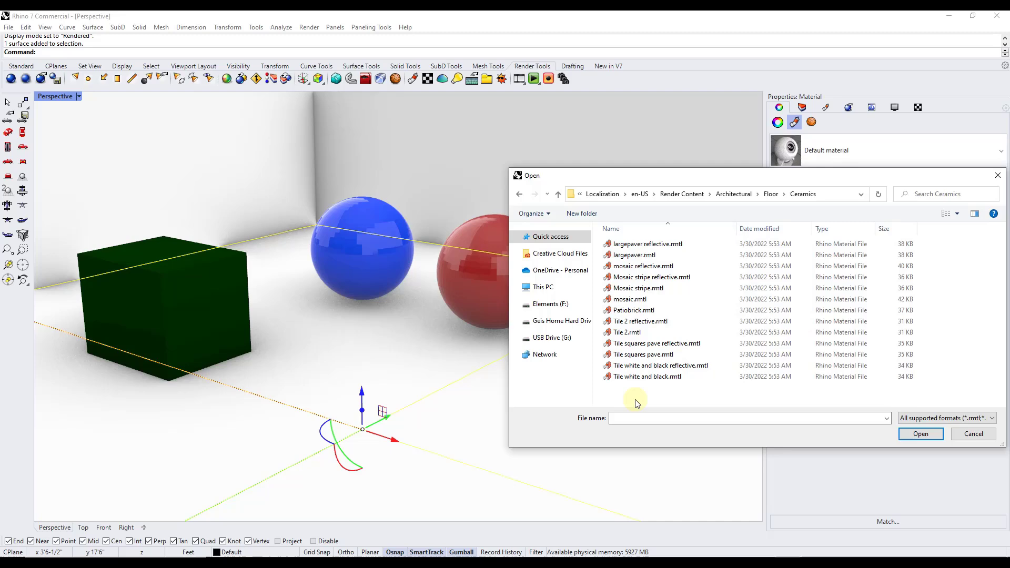
Show the ceramic material files as thumbnails, apply largepaver.rmtl to the floor, and inspect its texture up close.
right_click(636, 403)
left_click(768, 418)
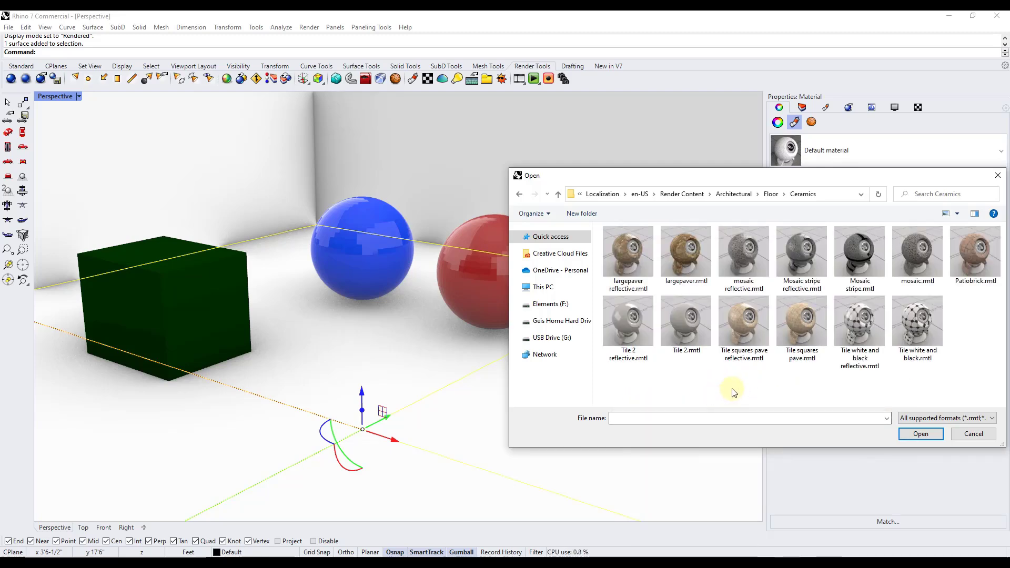
double_click(686, 258)
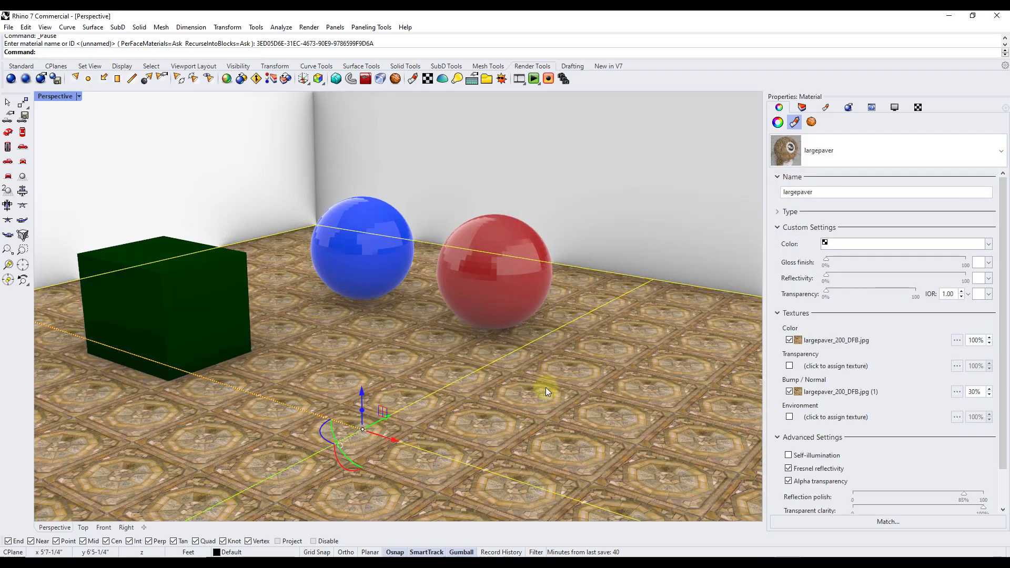
scroll(490, 421, "up", 10)
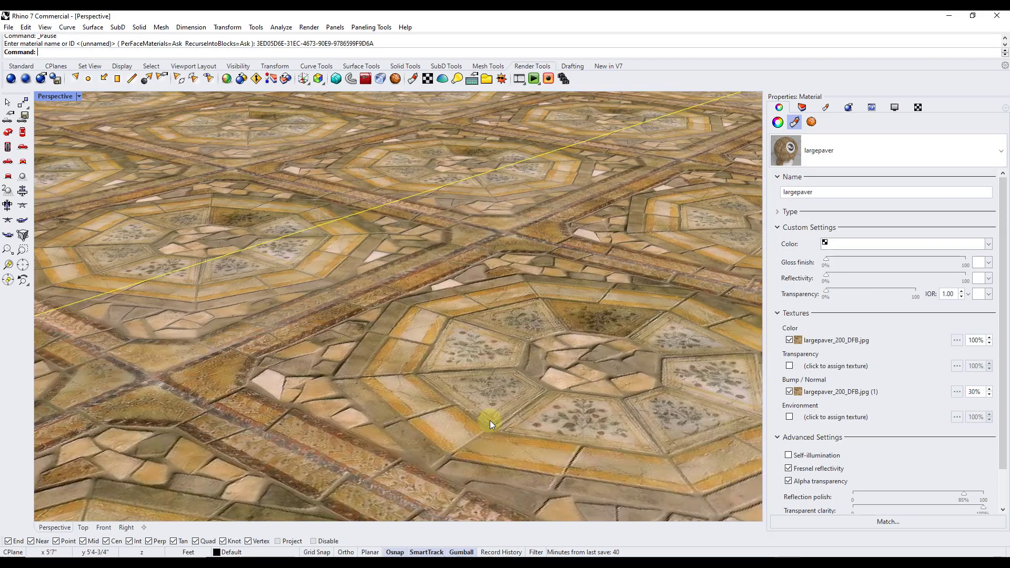
scroll(454, 368, "down", 10)
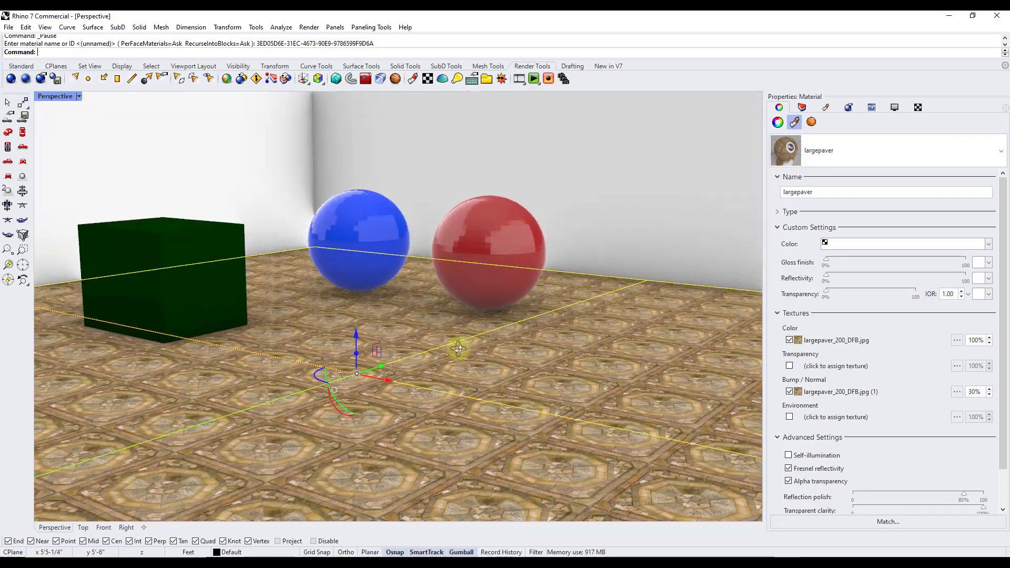
Switch the viewport to Raytraced display mode and examine the paver floor's reflections in the spheres.
scroll(356, 293, "up", 2)
left_click(56, 96)
left_click(66, 242)
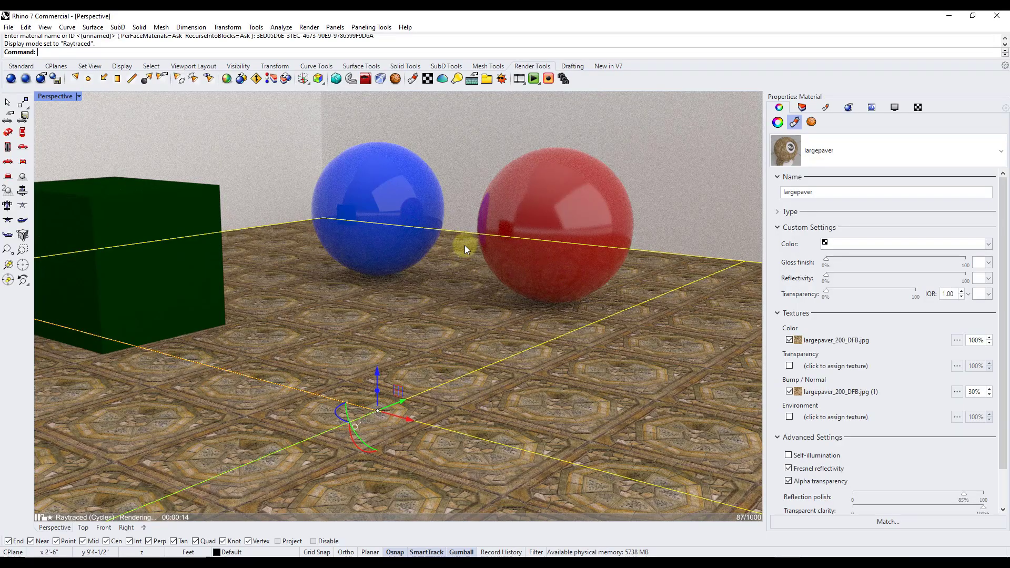
scroll(465, 245, "up", 3)
right_click_drag(454, 387, 427, 184)
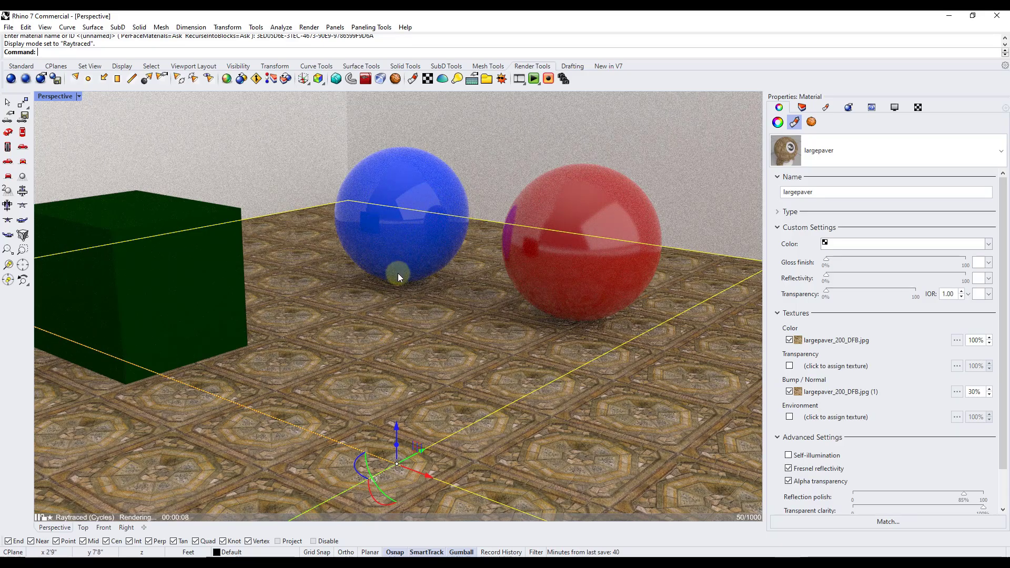
right_click_drag(398, 272, 413, 287, "shift")
Replace the green cube's material with Beige Plaster imported from the material library's Plaster folder.
left_click(223, 273)
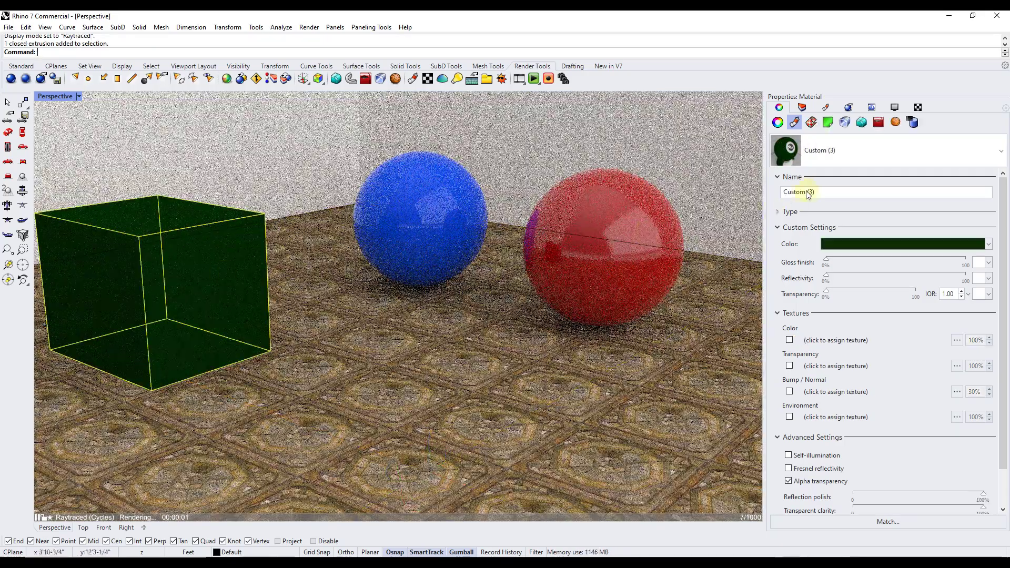
left_click(807, 162)
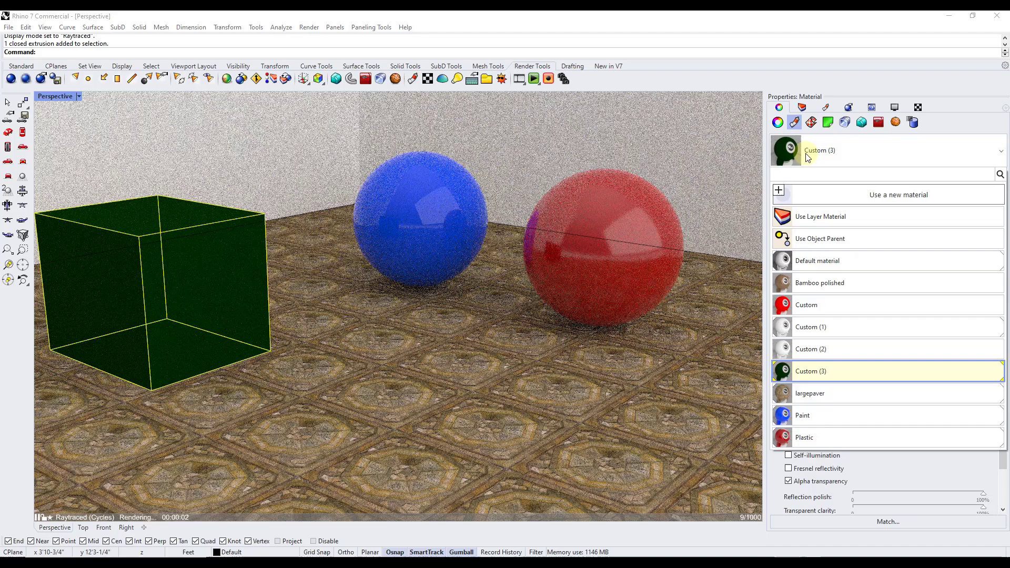
left_click(778, 191)
left_click(834, 196)
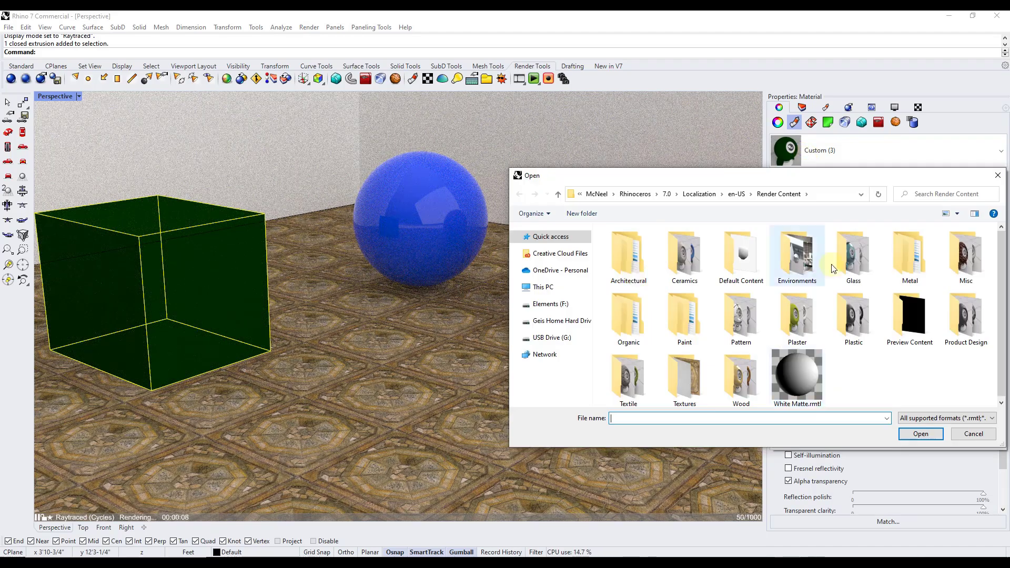
double_click(794, 316)
double_click(654, 203)
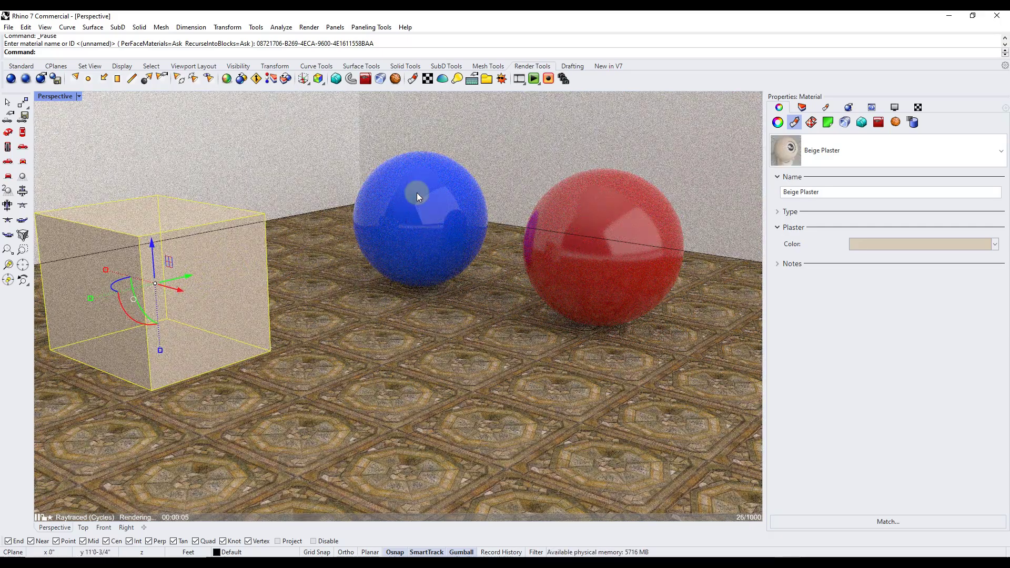
Render the current perspective view in the render window and close it.
left_click(10, 79)
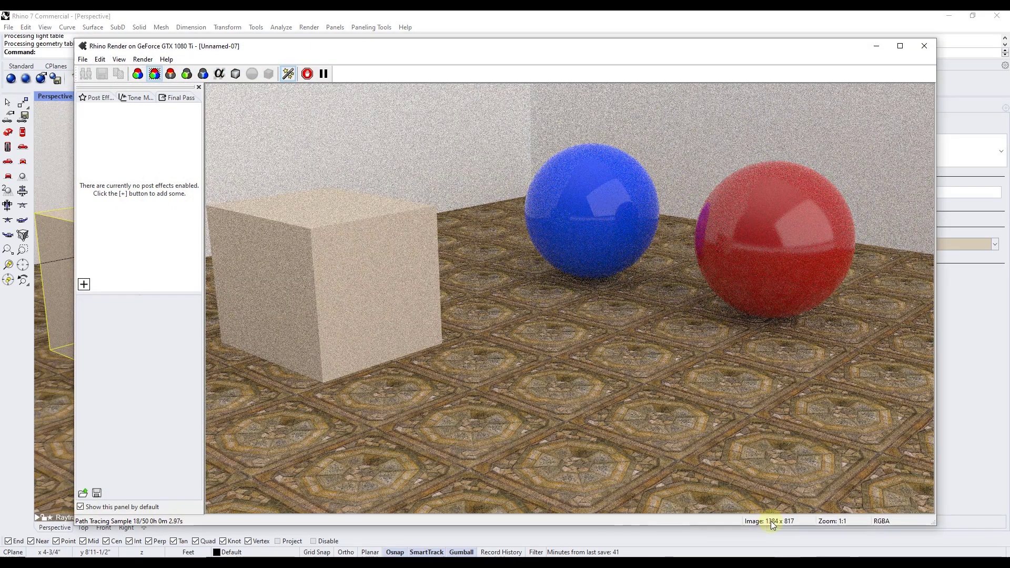
left_click(919, 55)
left_click(557, 311)
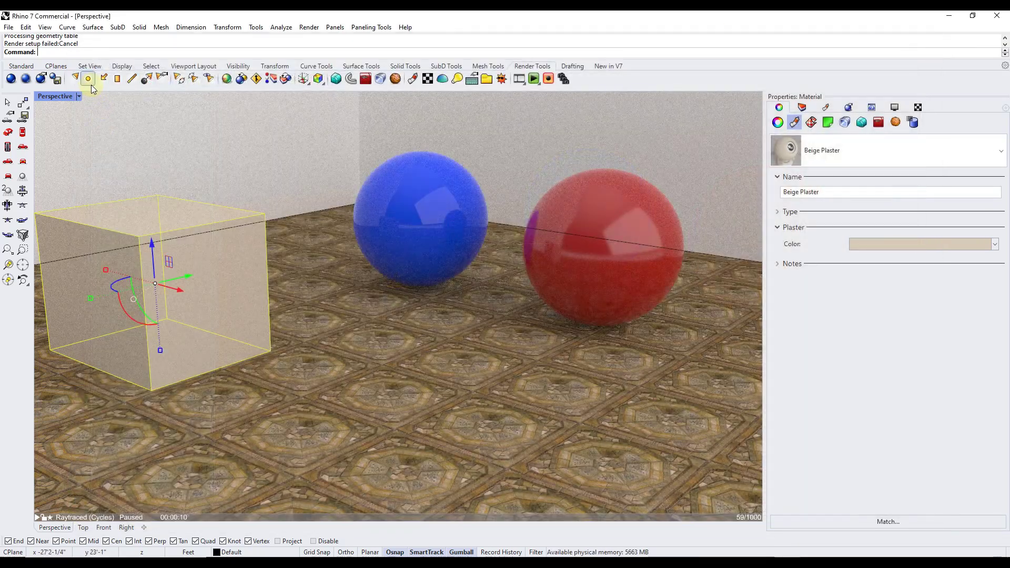
Set the render dimensions to 1280 x 960 (4:3) in the rendering settings and open the render quality choices.
left_click(42, 79)
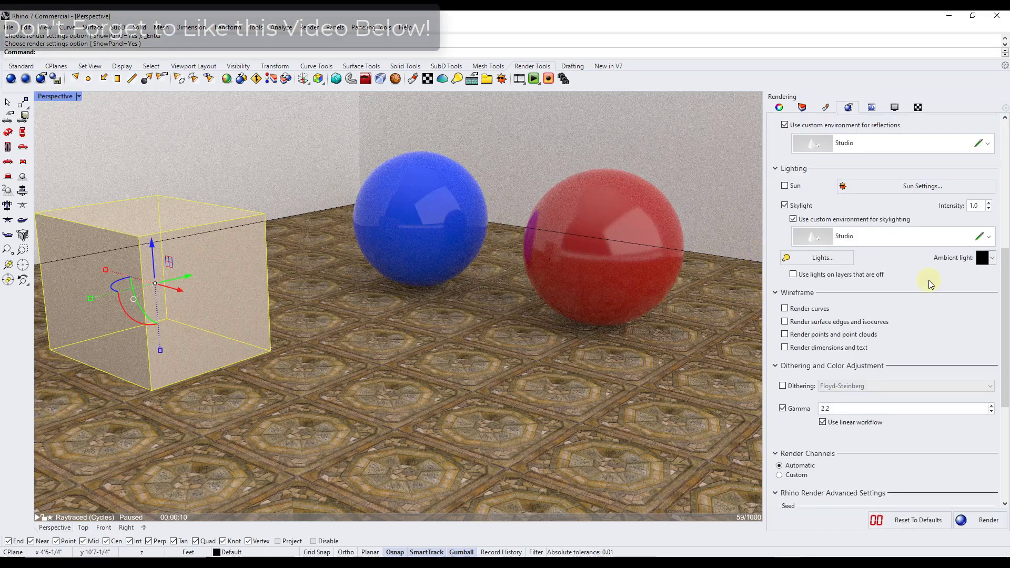
scroll(927, 276, "up", 2)
scroll(926, 276, "up", 4)
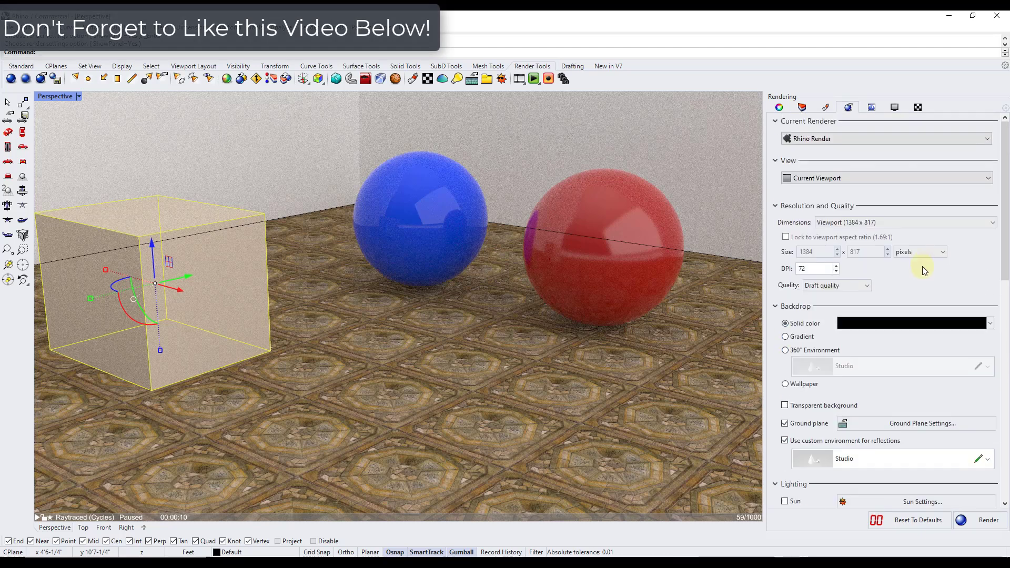
left_click(842, 223)
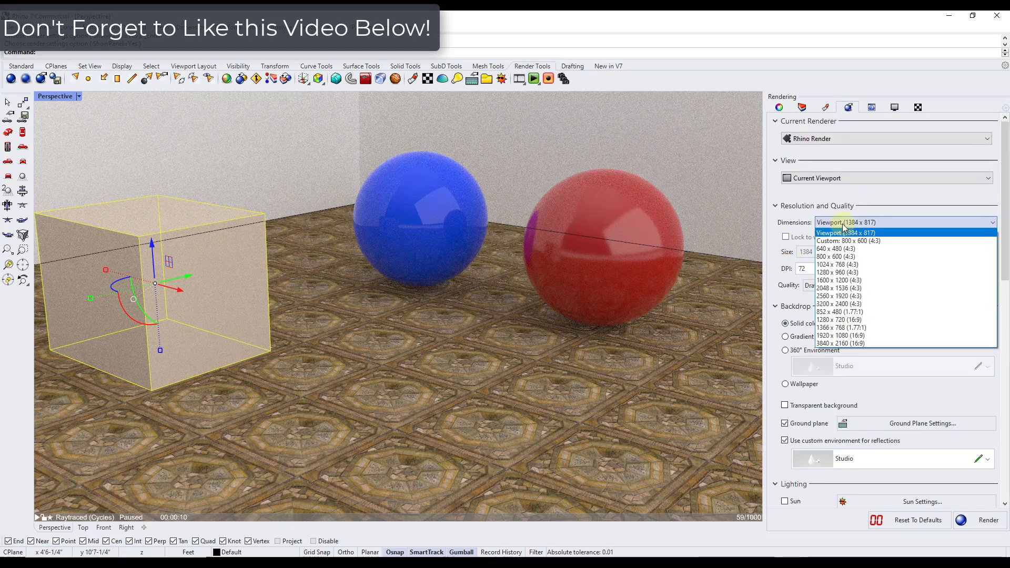
left_click(858, 274)
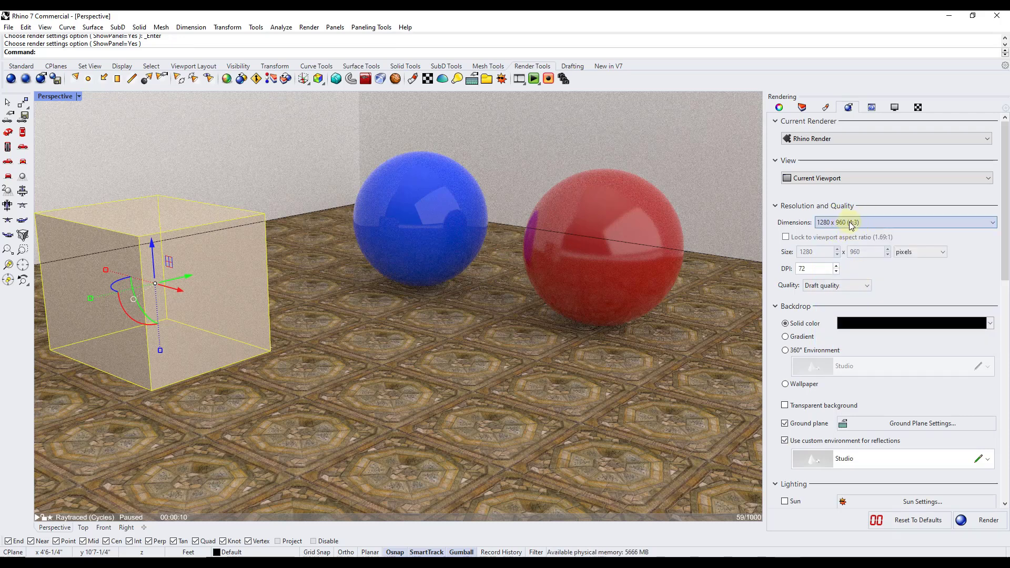
left_click(831, 287)
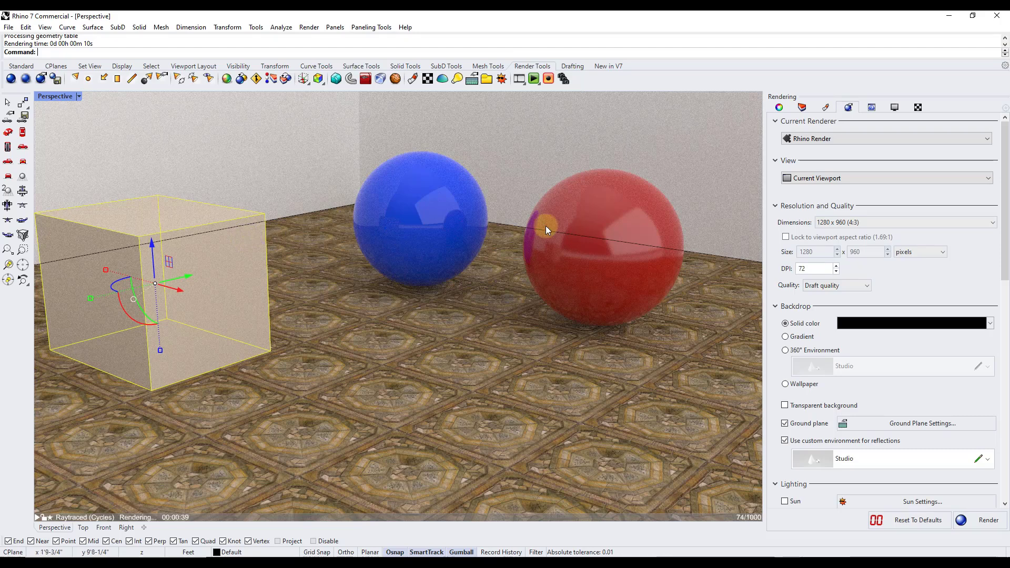
Set the skylight intensity to 1.5 in the rendering settings.
scroll(868, 355, "down", 2)
scroll(871, 356, "down", 1)
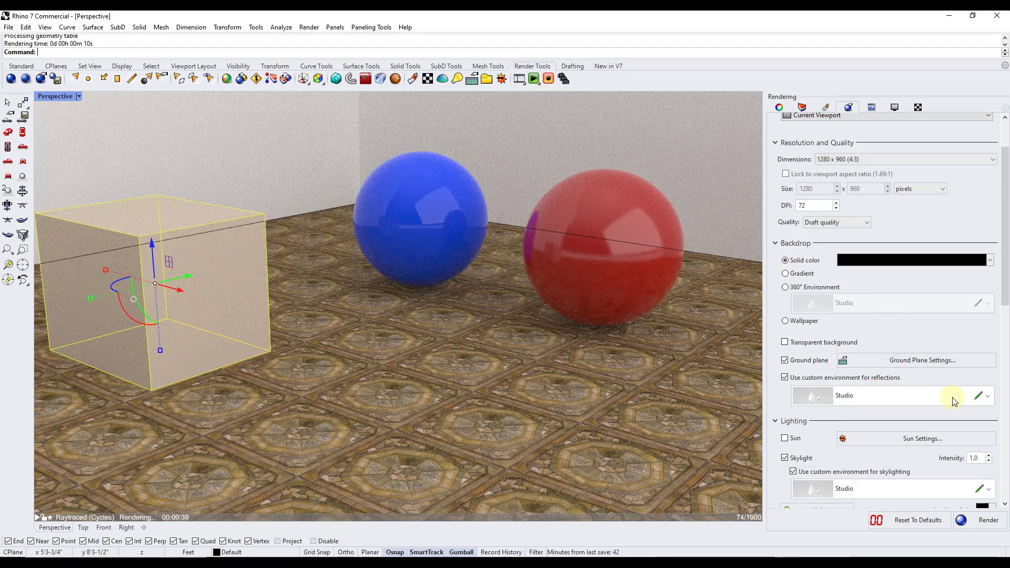
scroll(976, 402, "down", 2)
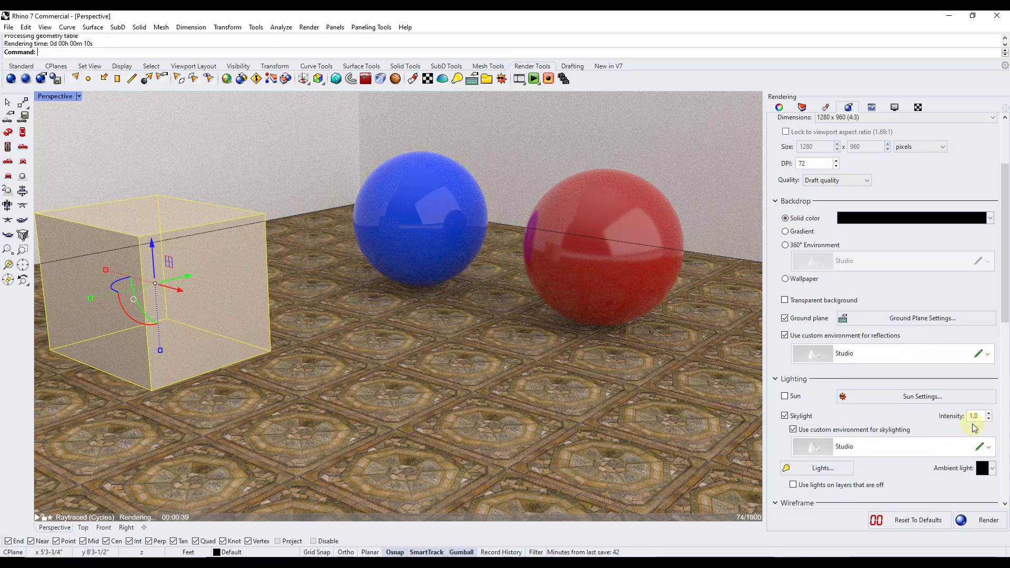
double_click(975, 416)
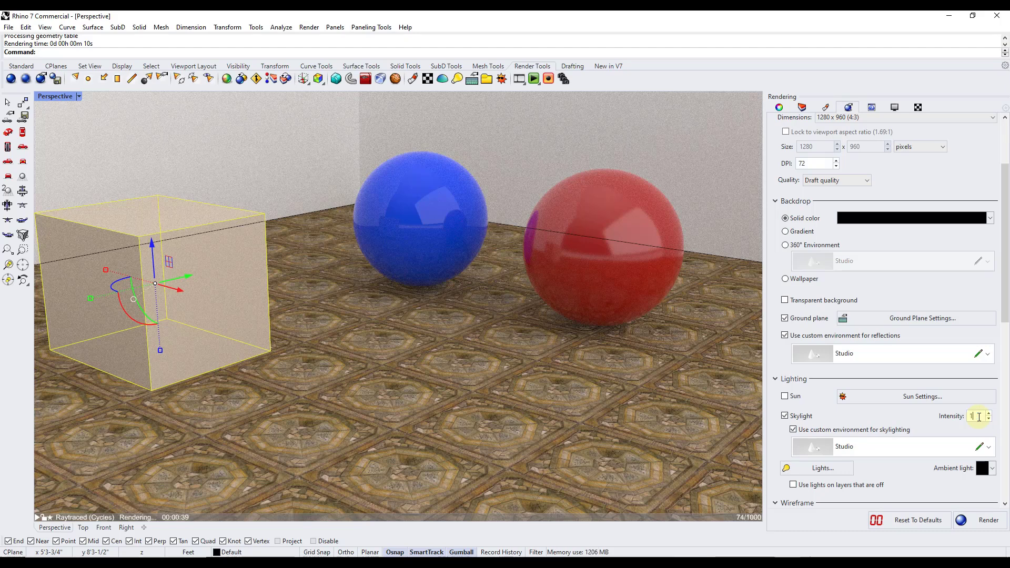
type("1.5")
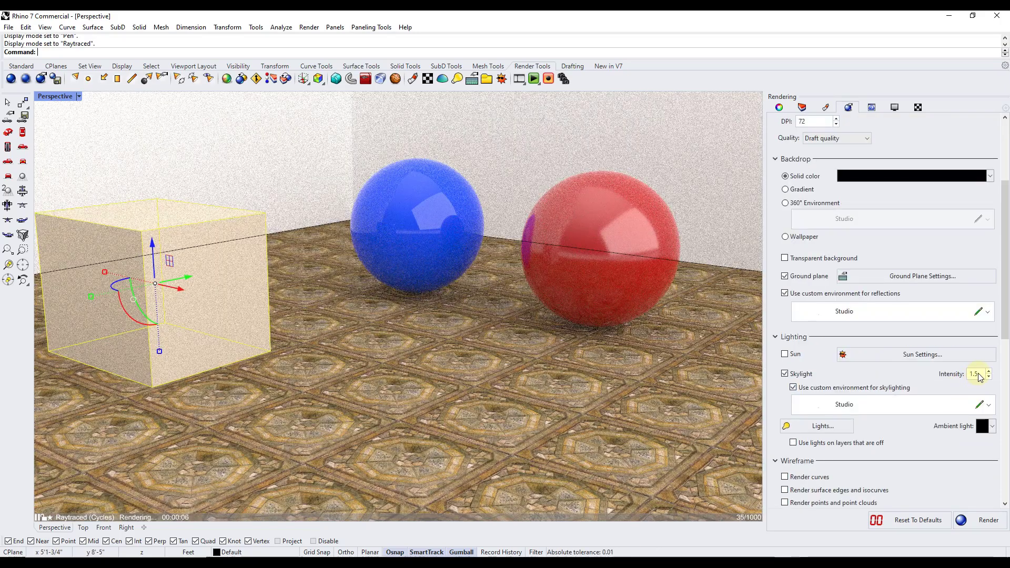
Set the render quality to Final quality and render the current perspective view.
scroll(979, 377, "up", 3)
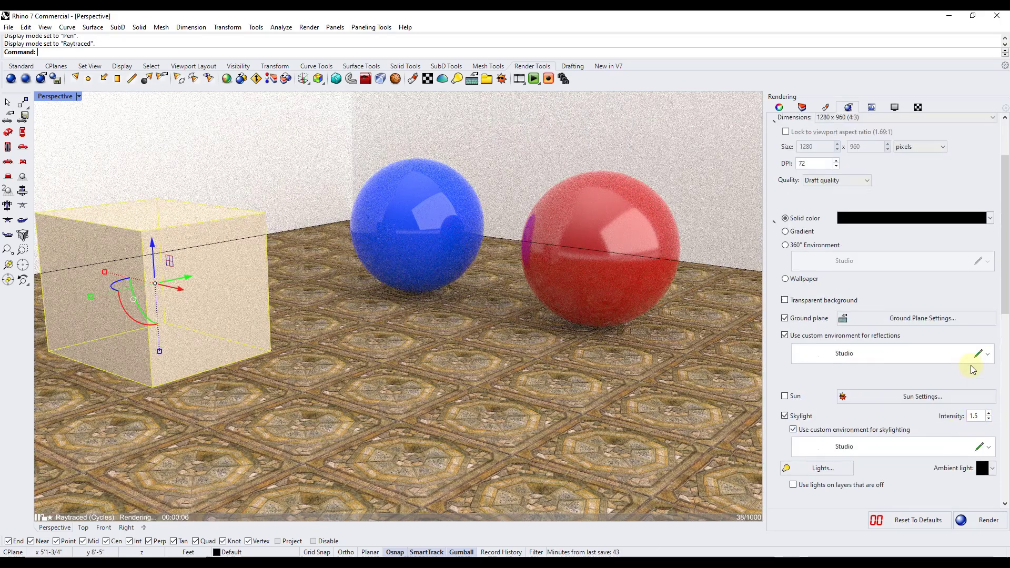
left_click(823, 285)
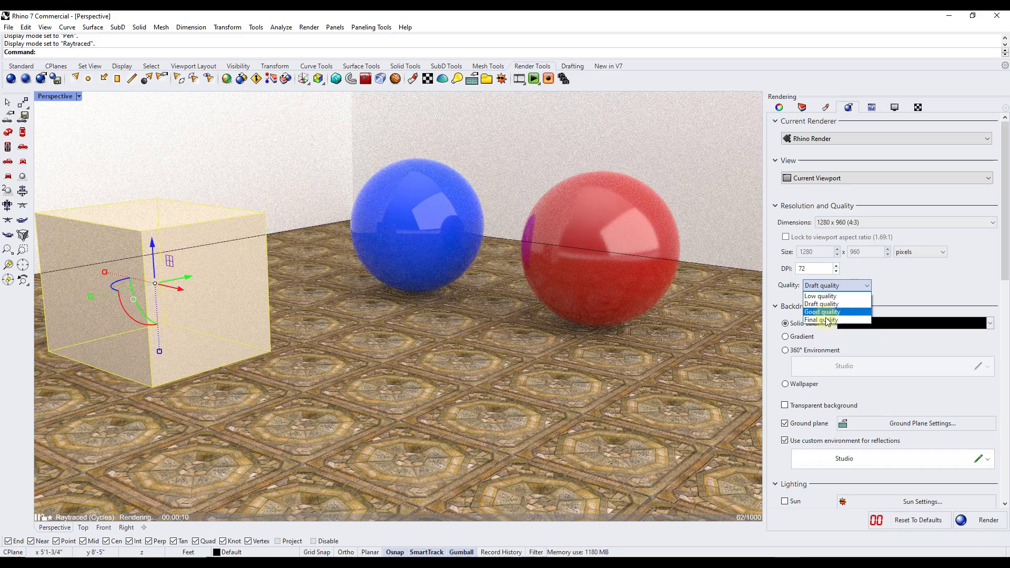
left_click(824, 321)
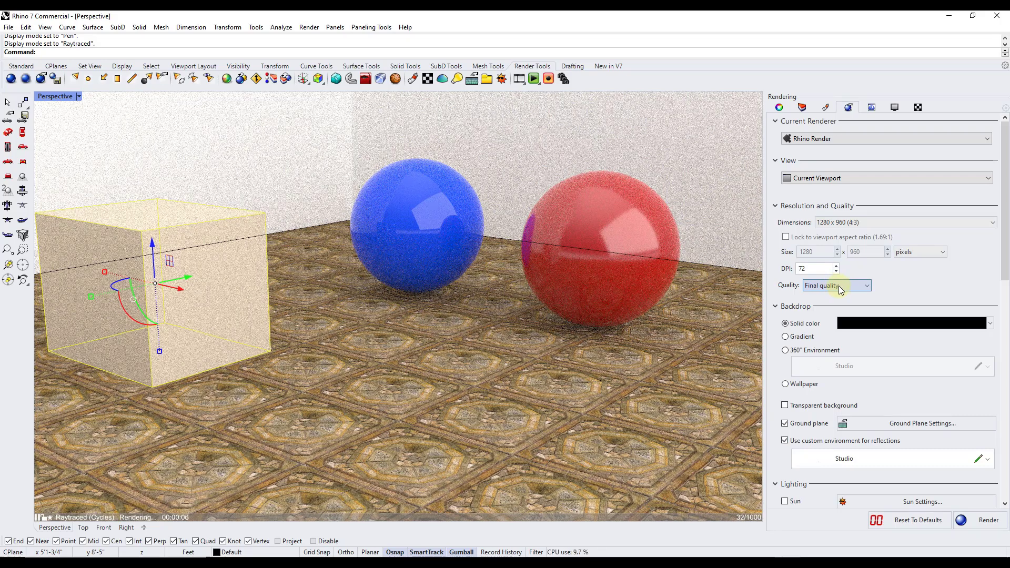
left_click(10, 80)
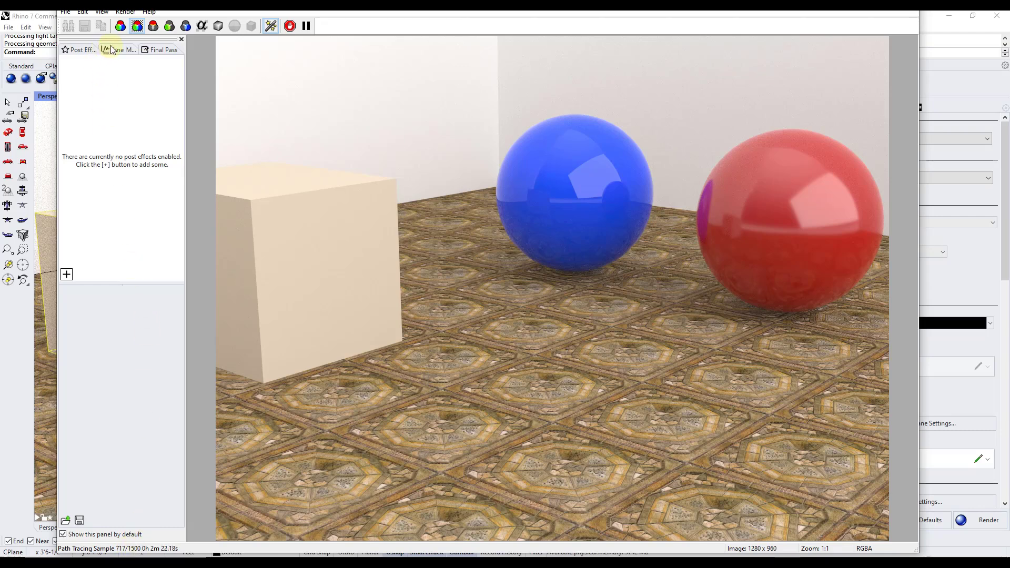
Set the rendered image's tone mapping to Filmic, comparing it once with Clamp.
left_click(117, 50)
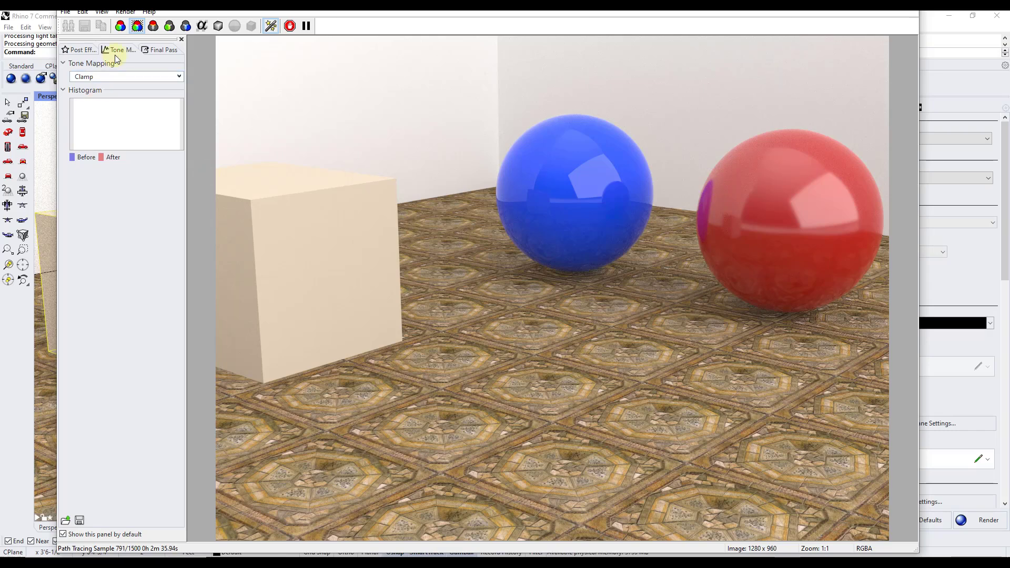
left_click(123, 76)
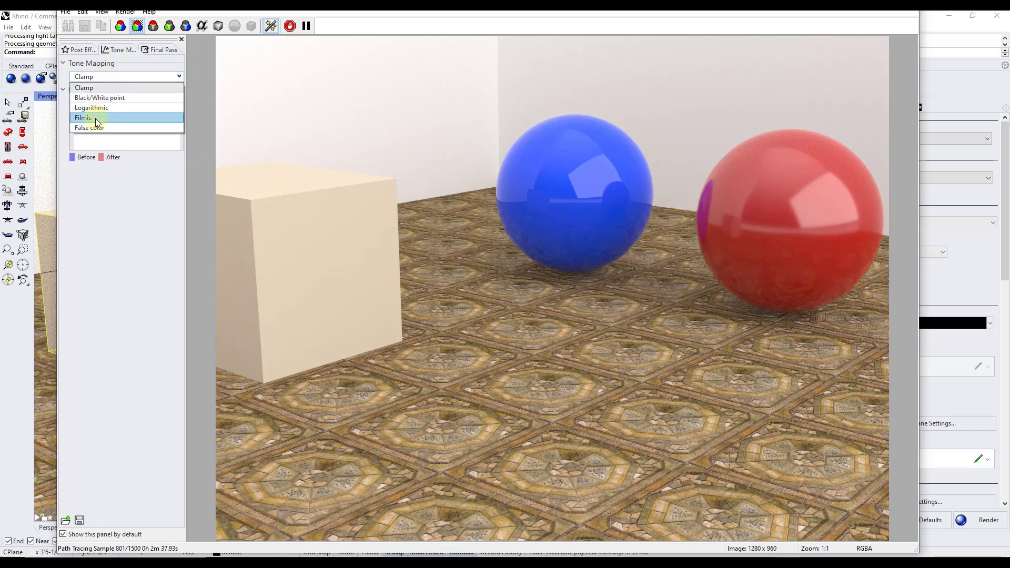
left_click(96, 118)
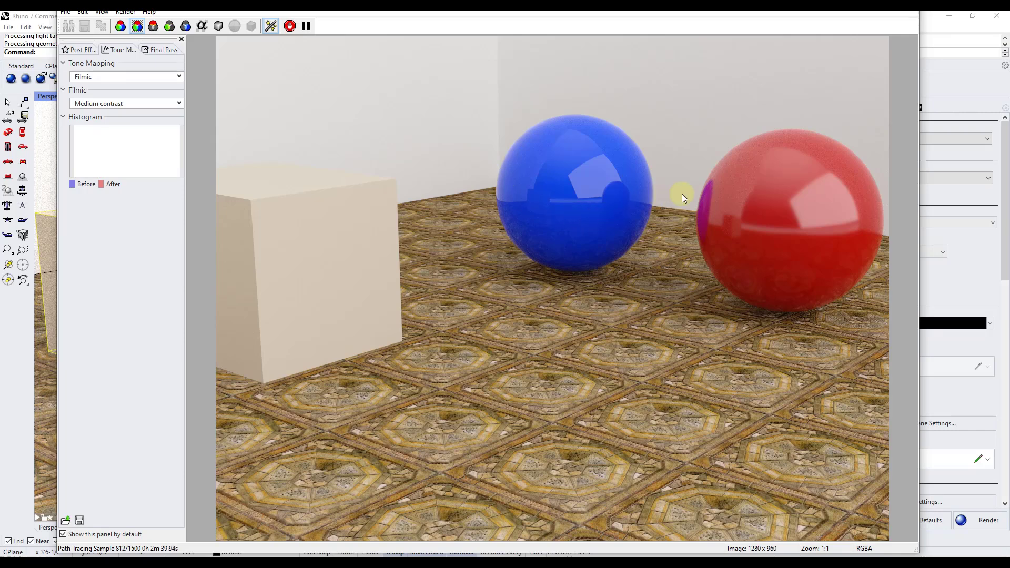
left_click(104, 77)
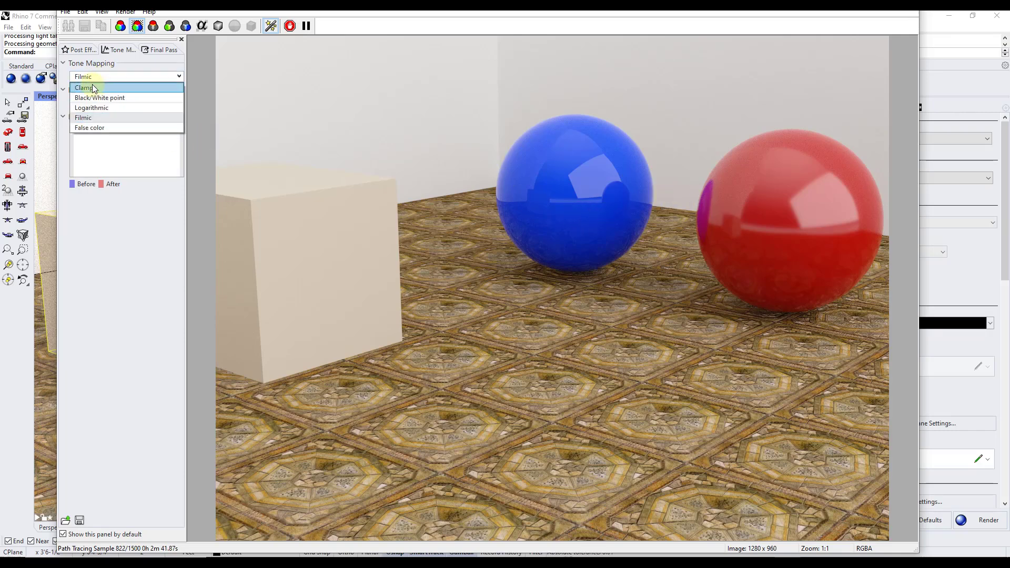
left_click(93, 84)
left_click(92, 78)
left_click(94, 118)
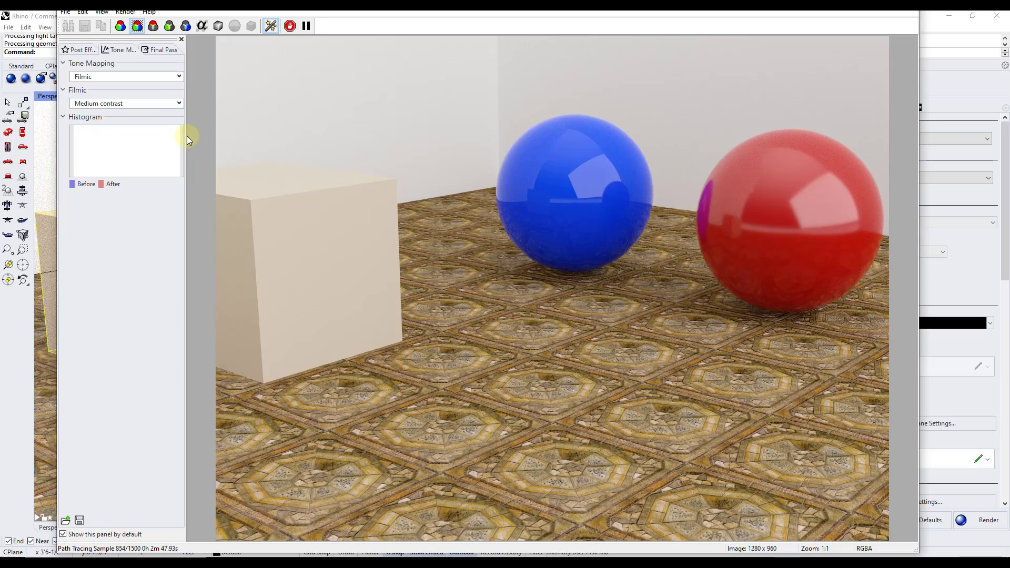
Add a Depth of field post effect and pick its focal distance at the cube's lower front corner.
left_click(78, 50)
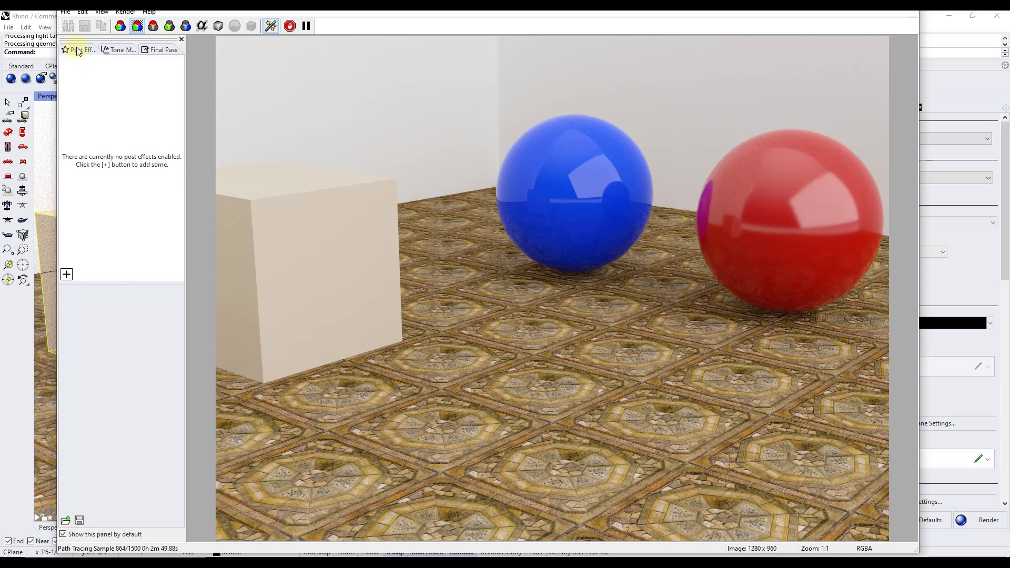
left_click(66, 274)
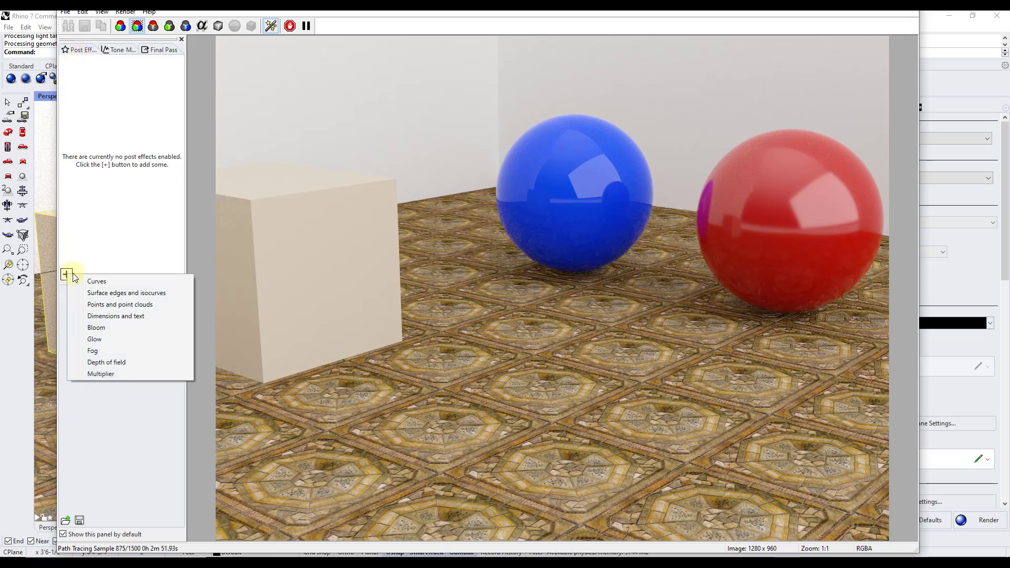
left_click(122, 361)
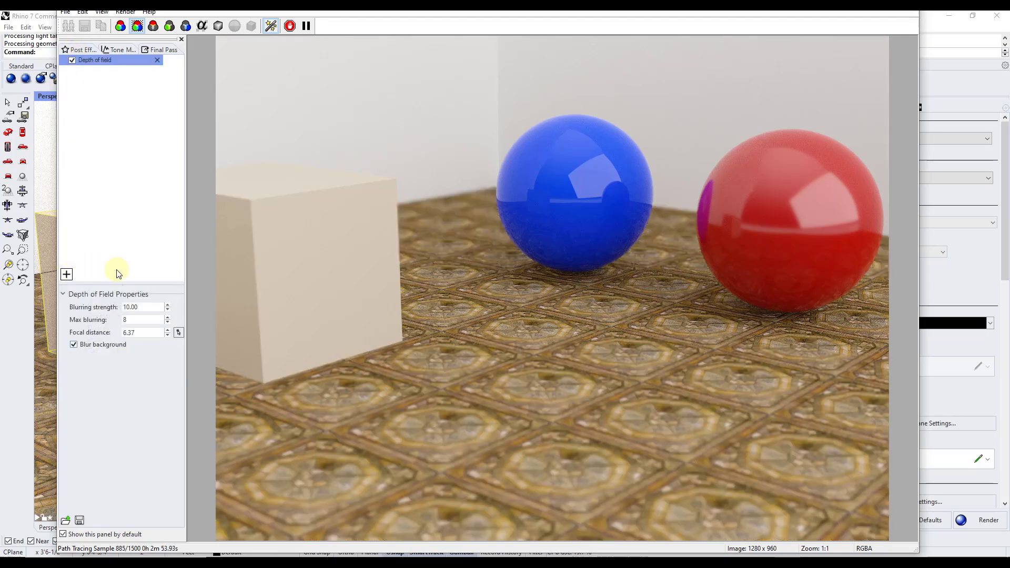
left_click(179, 333)
left_click(281, 383)
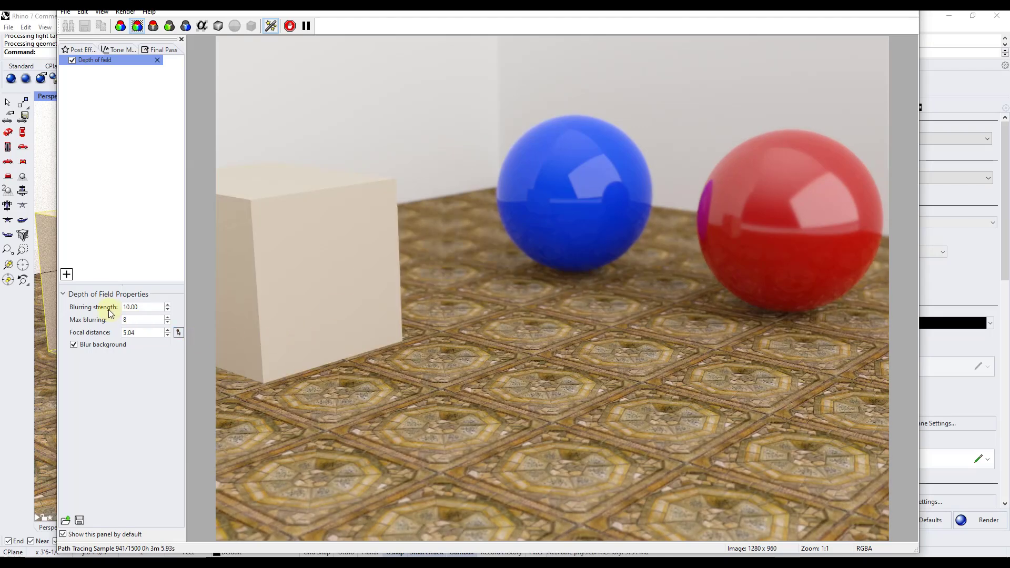
Set the depth of field blurring strength to 25.
double_click(146, 307)
type("25")
key("Return")
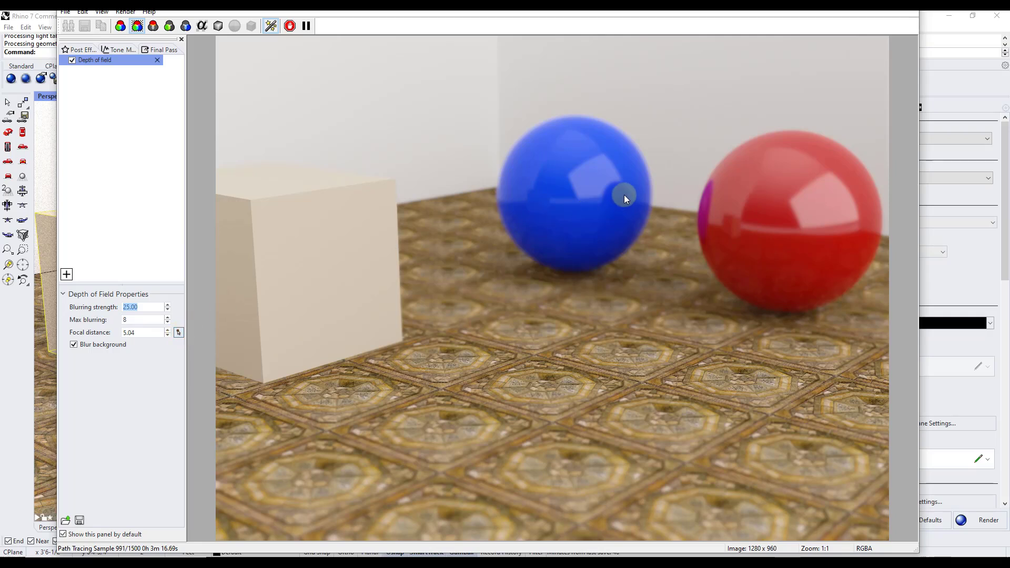
Pick the depth of field's focal distance on the blue sphere and set the blurring strength to 10.
left_click(179, 332)
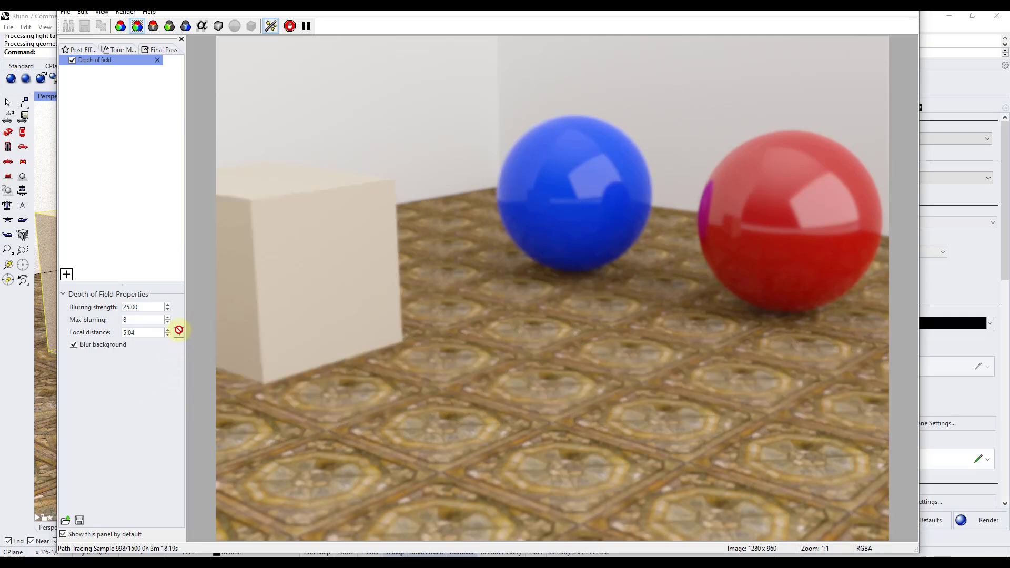
left_click(575, 206)
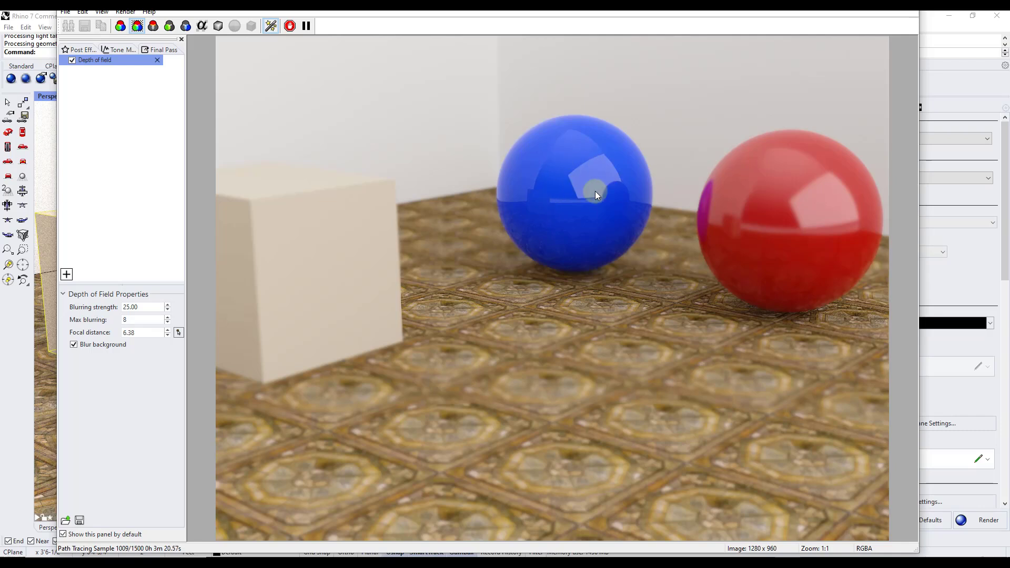
left_click(178, 332)
double_click(146, 308)
type("10")
key("Return")
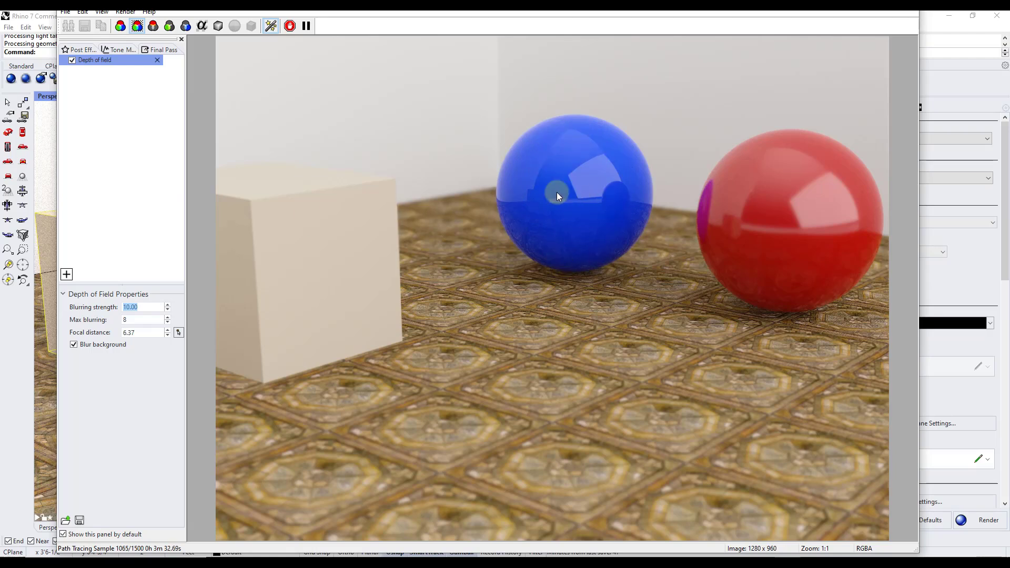
Review the other available post effects and the final pass options without adding any.
left_click(67, 274)
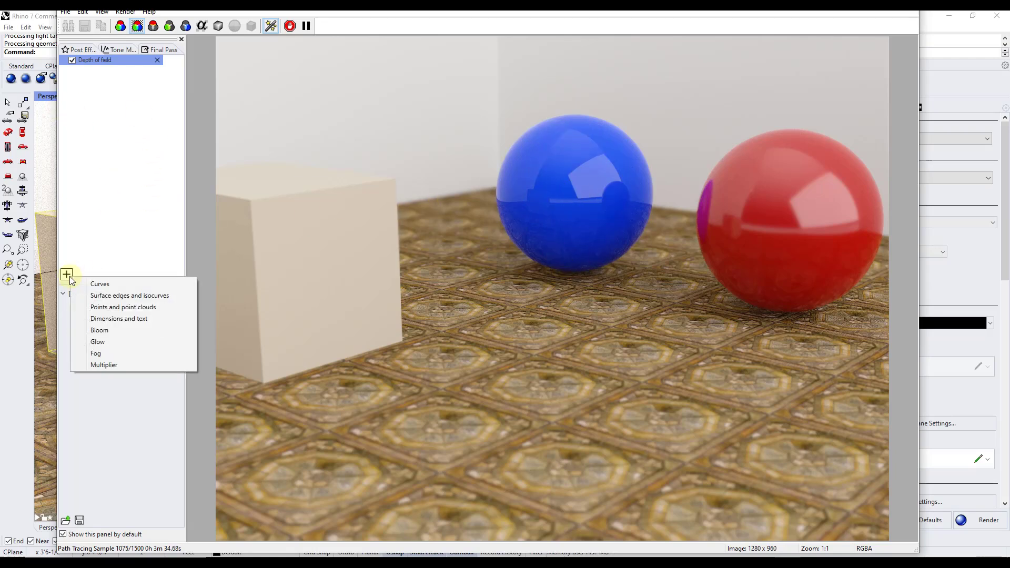
left_click(131, 217)
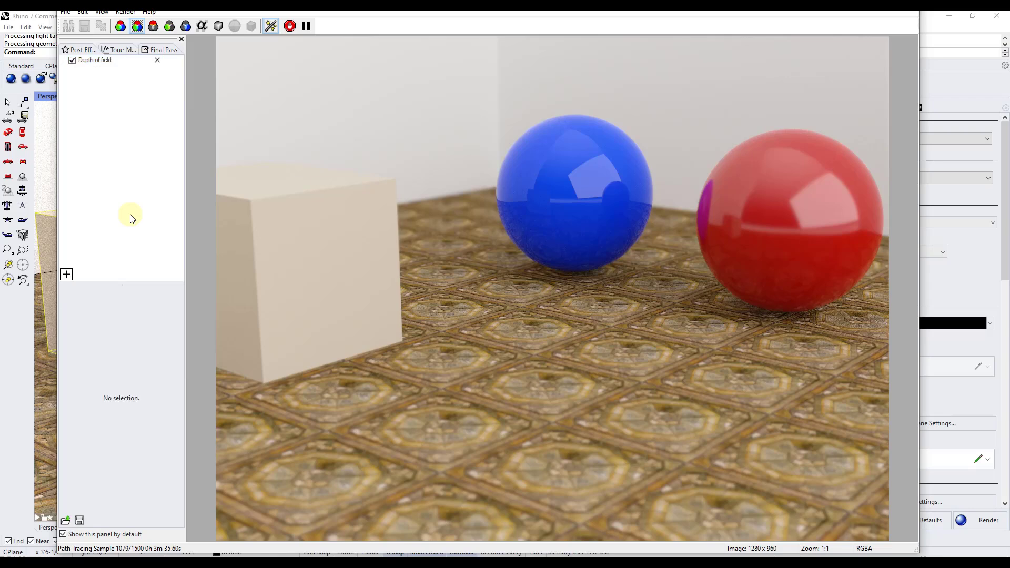
left_click(150, 51)
left_click(129, 81)
Stop the running render and save the image as a JPEG named Render1.
left_click(290, 26)
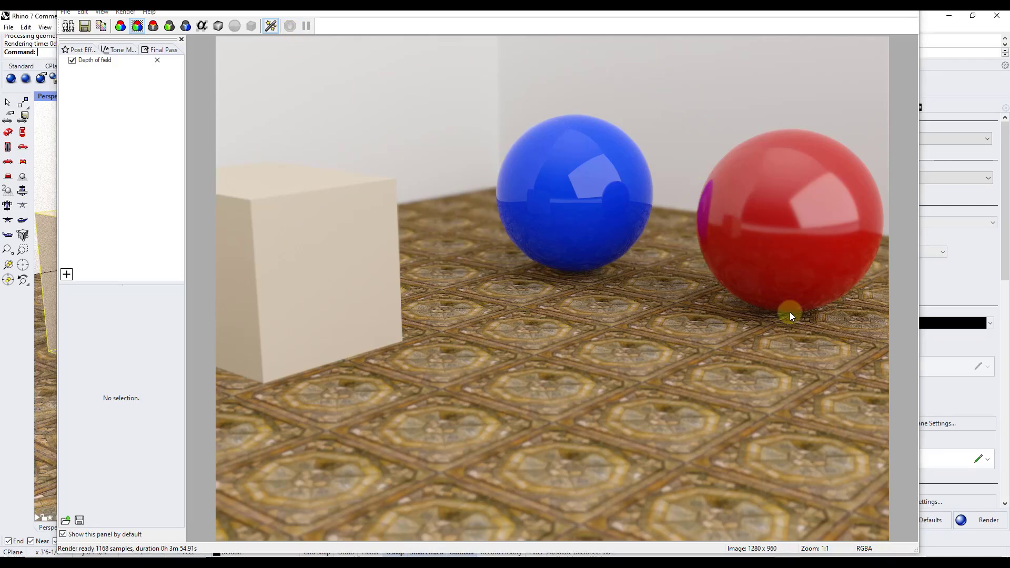
left_click(84, 27)
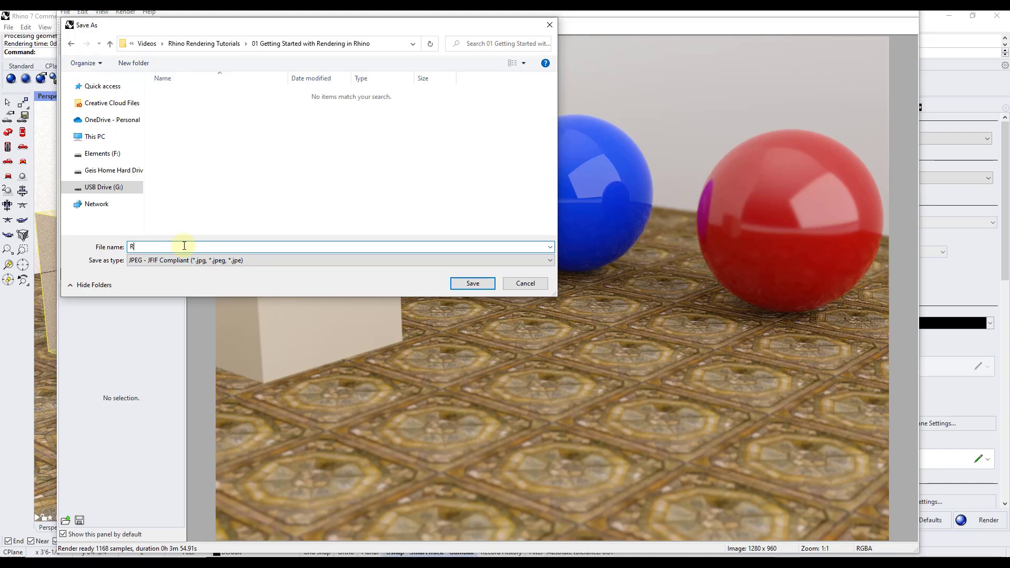
type("Render1")
key("Return")
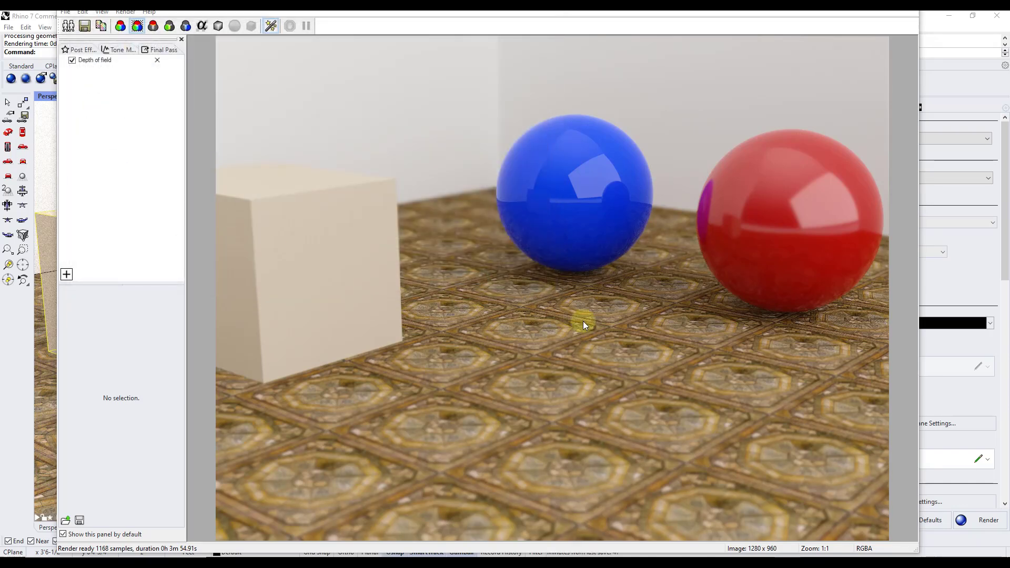